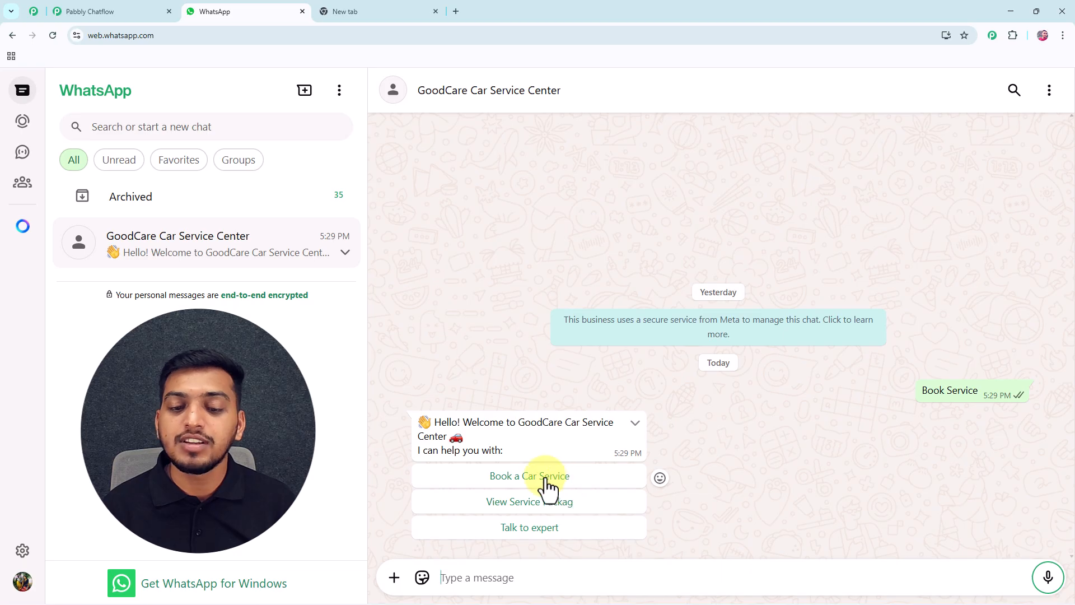
Request Book a Car Service in the GoodCare Car Service Center chat and send the car details "Honda Ciaz- 2023".
left_click(545, 477)
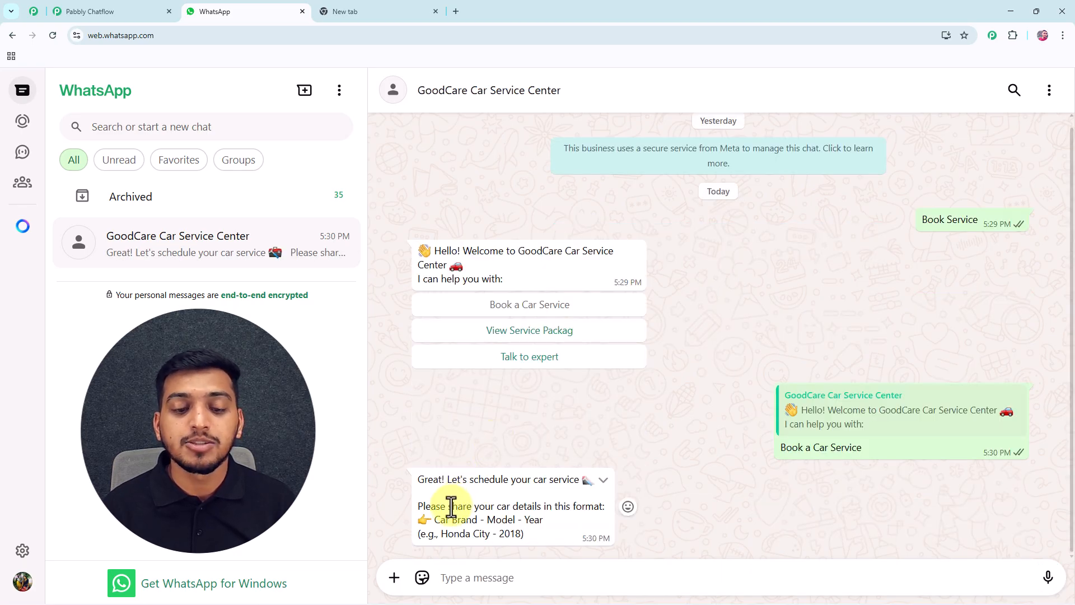
left_click_drag(449, 510, 598, 507)
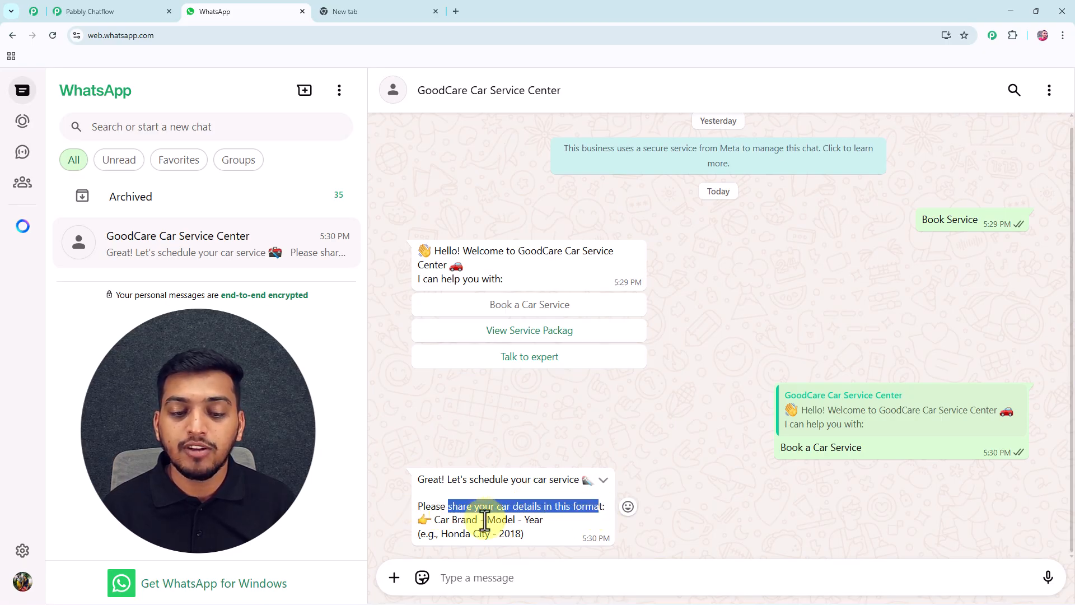
left_click_drag(441, 535, 492, 552)
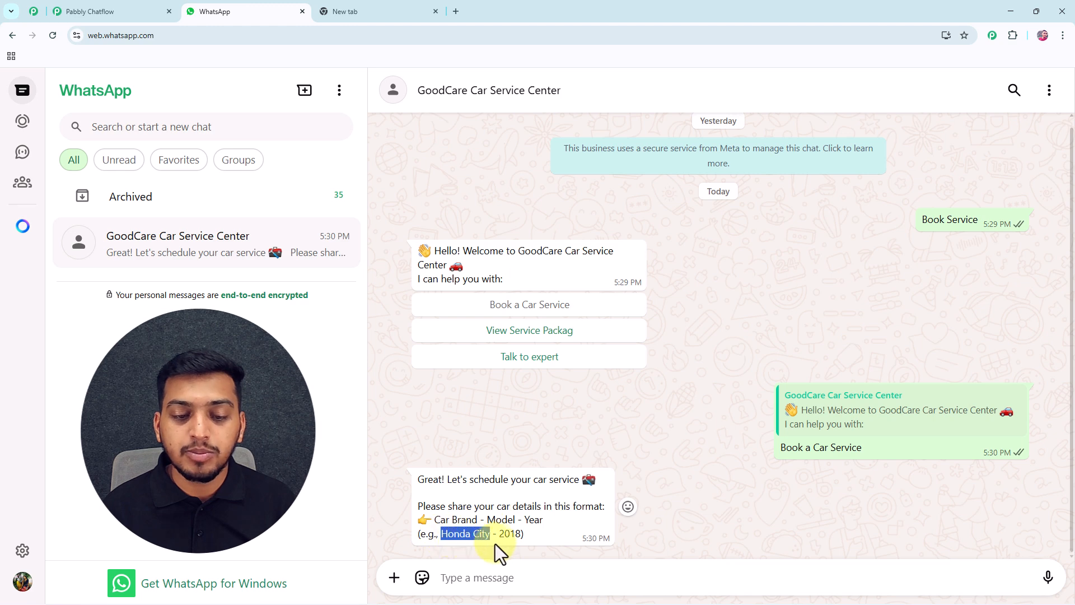
left_click(504, 579)
type("Honda City - 2018")
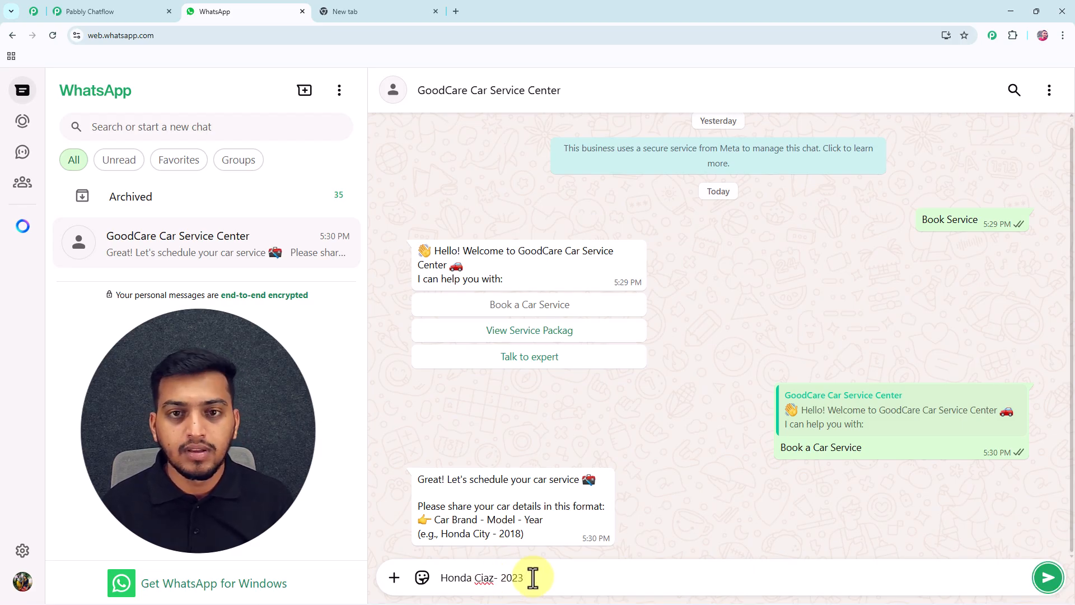
left_click(1045, 584)
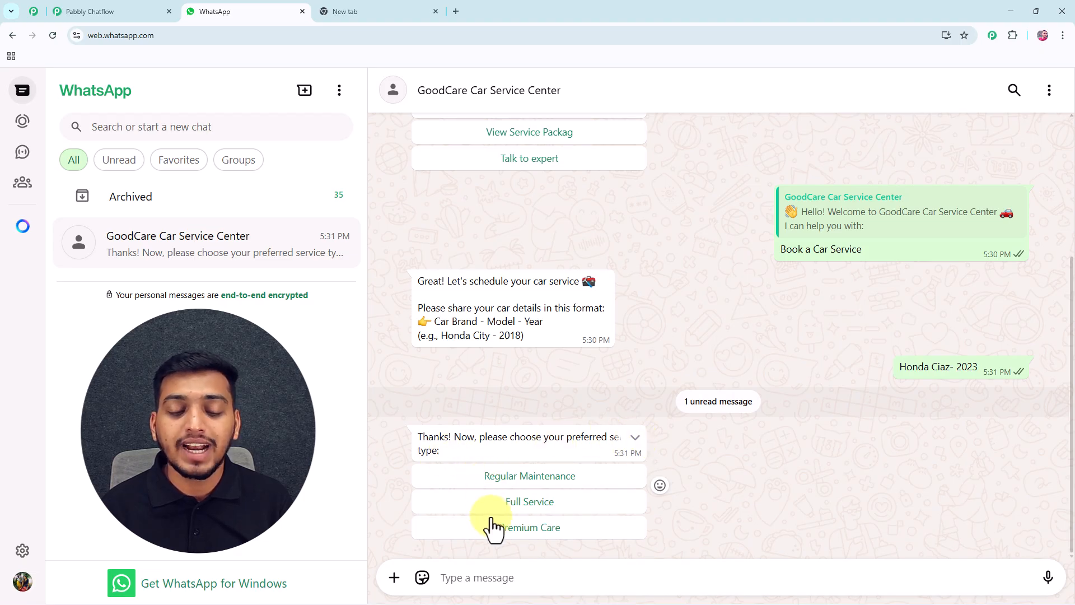
Choose Full Service as the service type and send "12 Oct 2025, Morning" as the preferred date and time slot.
left_click(532, 504)
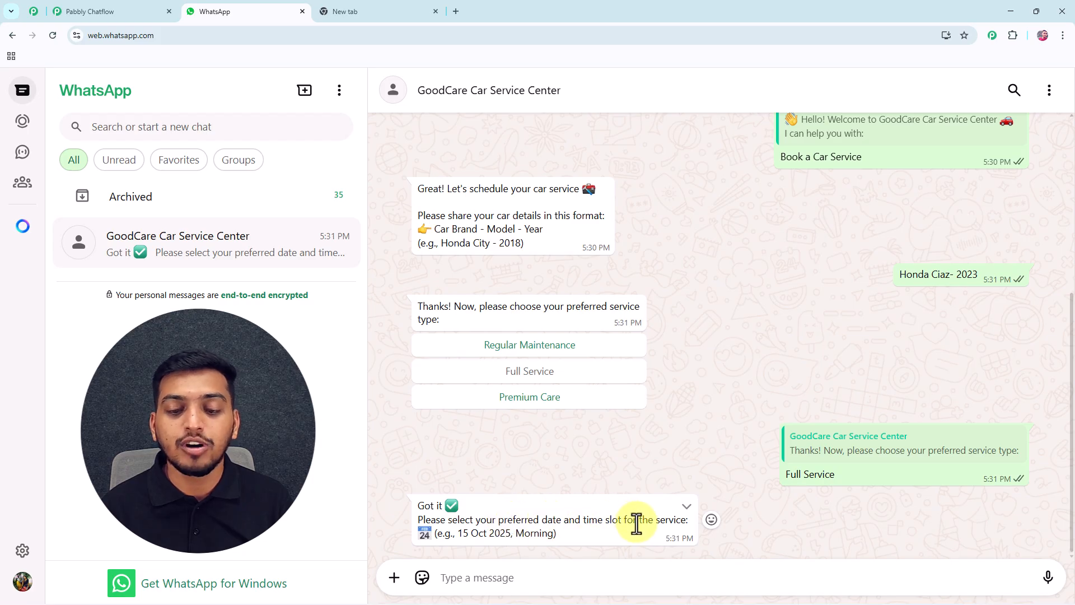
left_click_drag(458, 539, 555, 537)
key("ctrl+c")
left_click(527, 564)
key("ctrl+v")
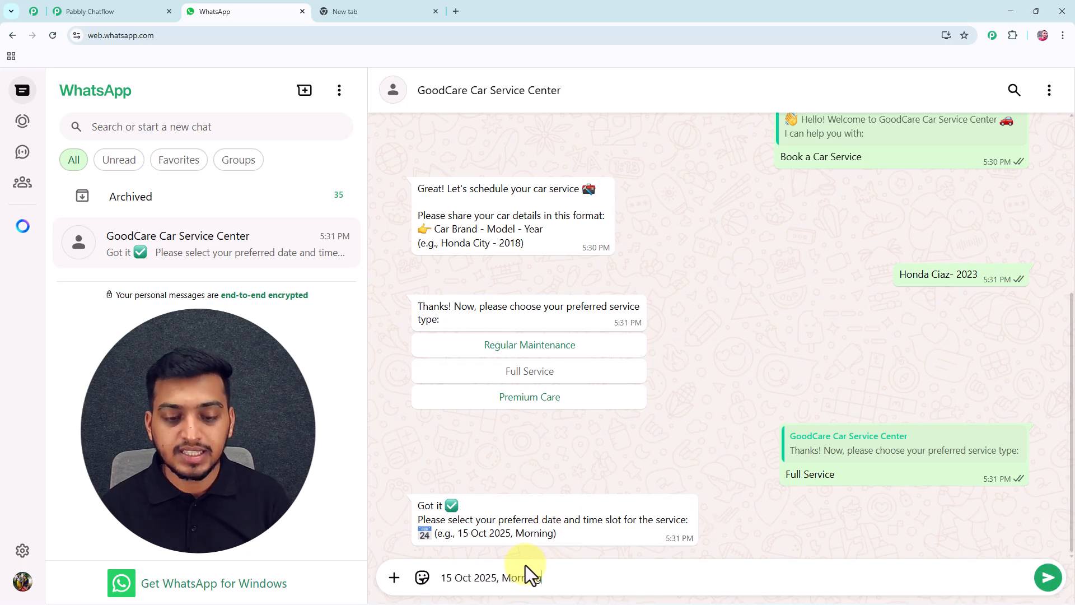
left_click(445, 583)
key("BackSpace")
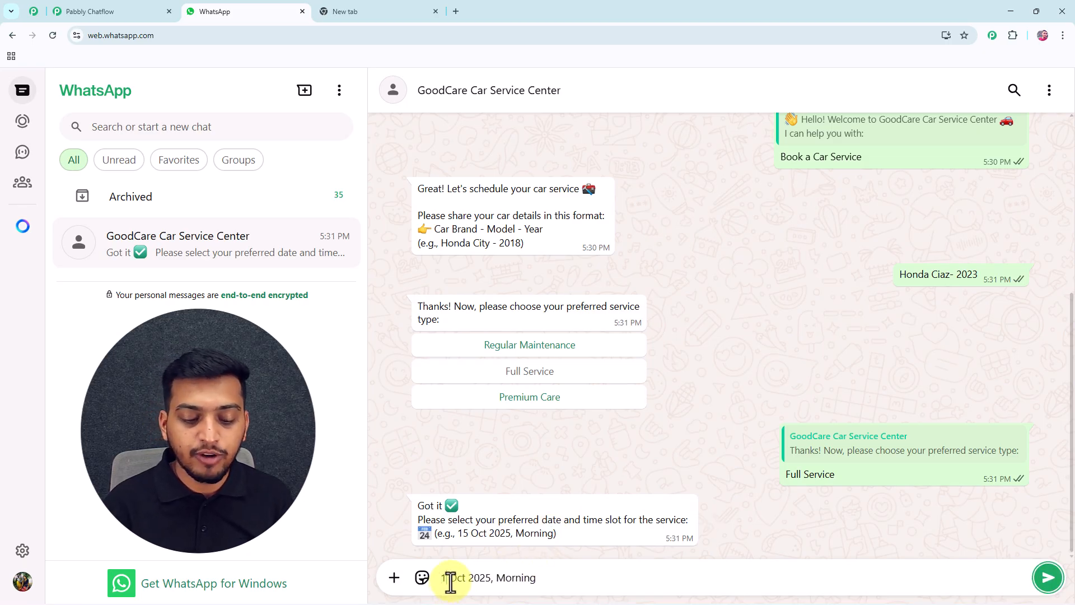
type("2")
key("Return")
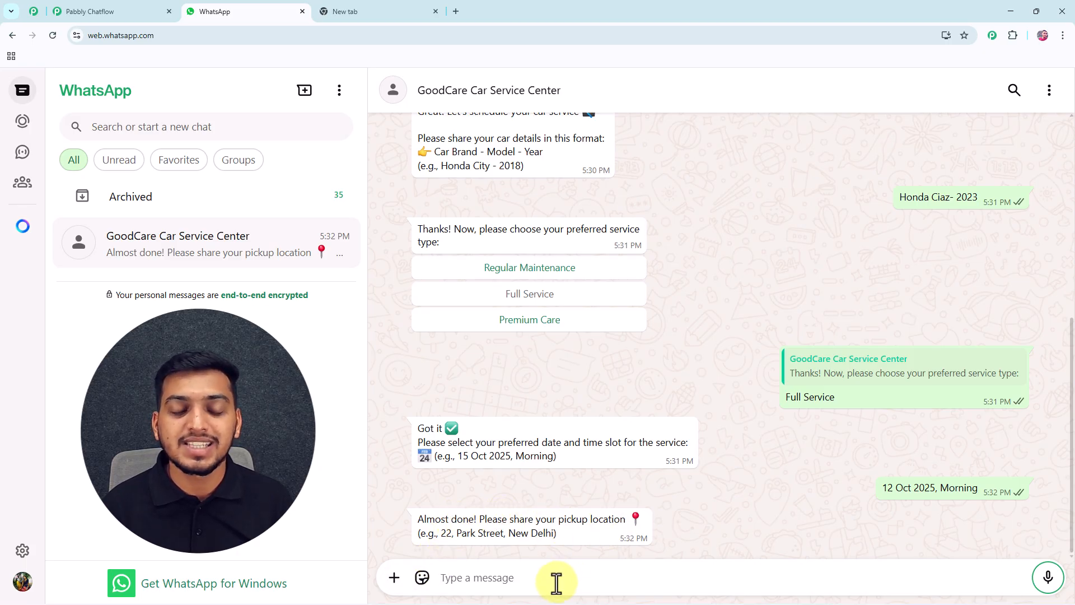
Send the pickup address to the car service chatbot and answer Yes to confirm the booking.
left_click(506, 578)
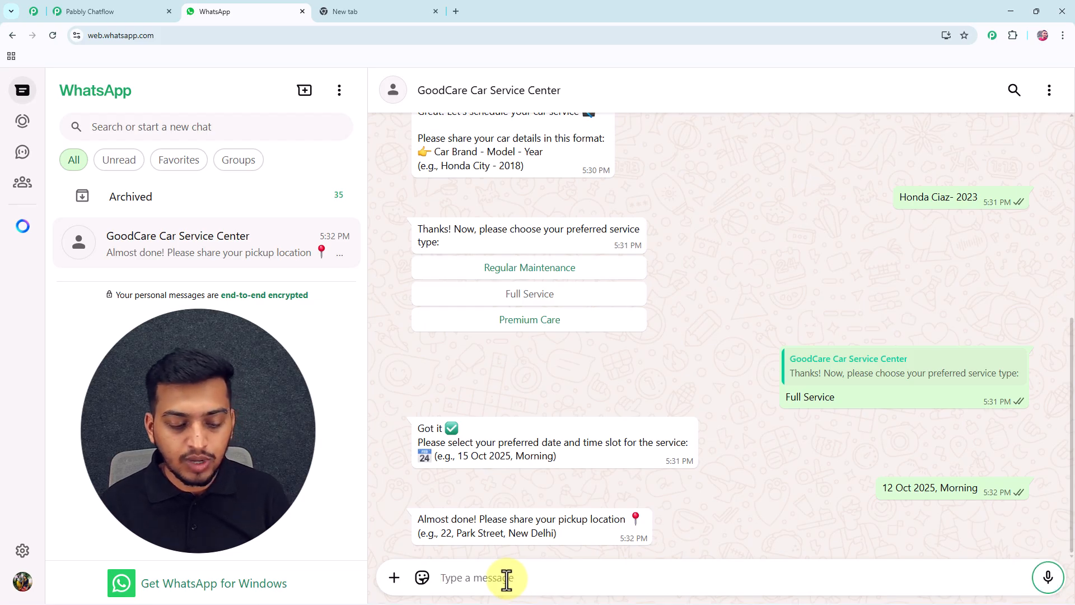
type("A1 Col")
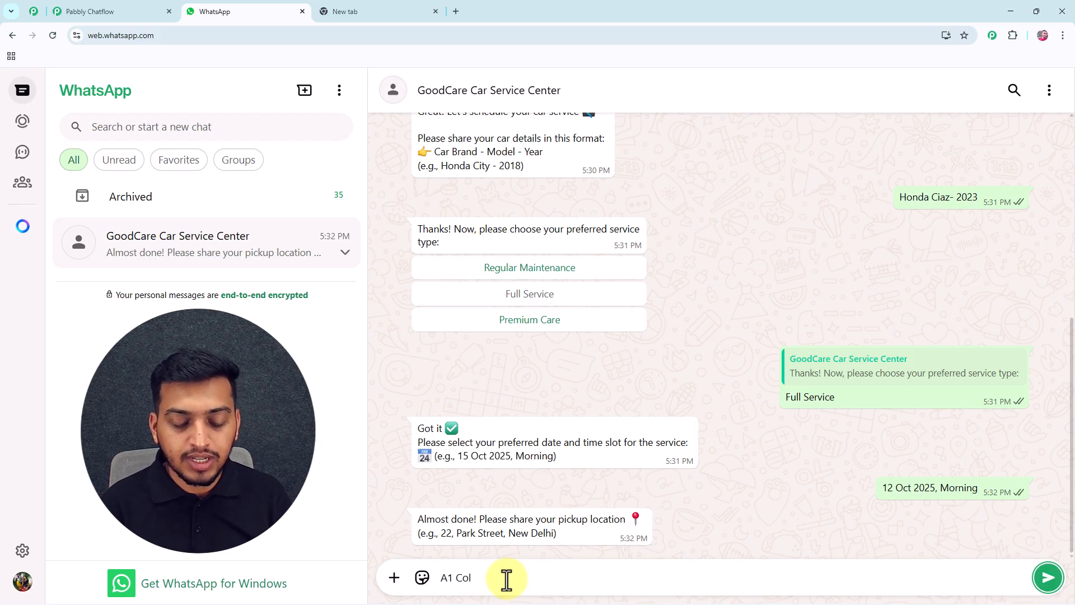
type("ony Bhopal")
key("Return")
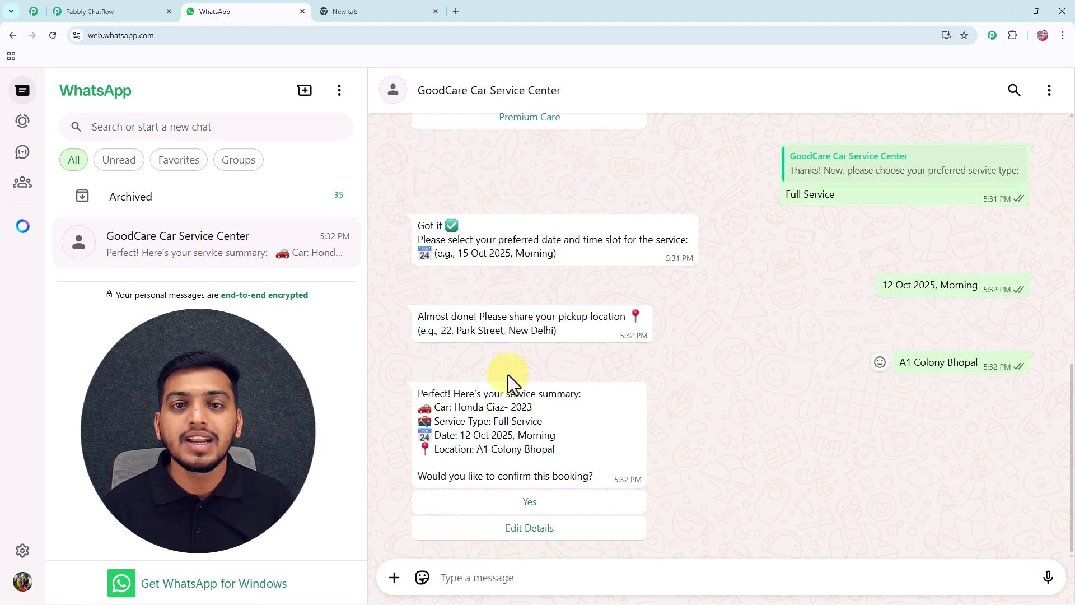
left_click_drag(506, 393, 574, 395)
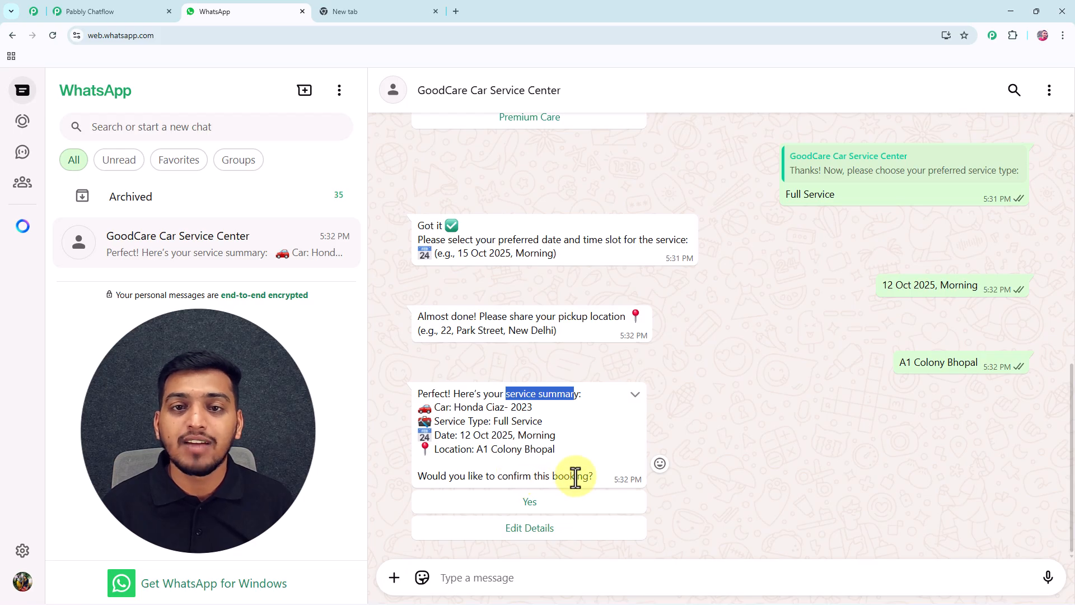
left_click(539, 506)
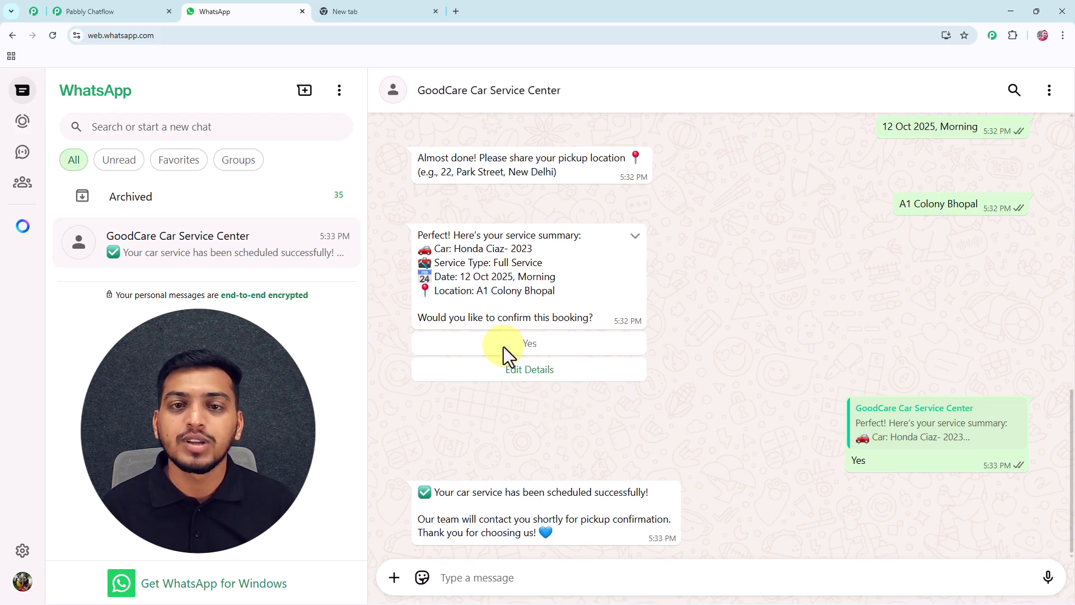
Load the pabbly.com/chatflow website in the empty browser tab.
left_click(356, 9)
left_click_drag(175, 34, 85, 44)
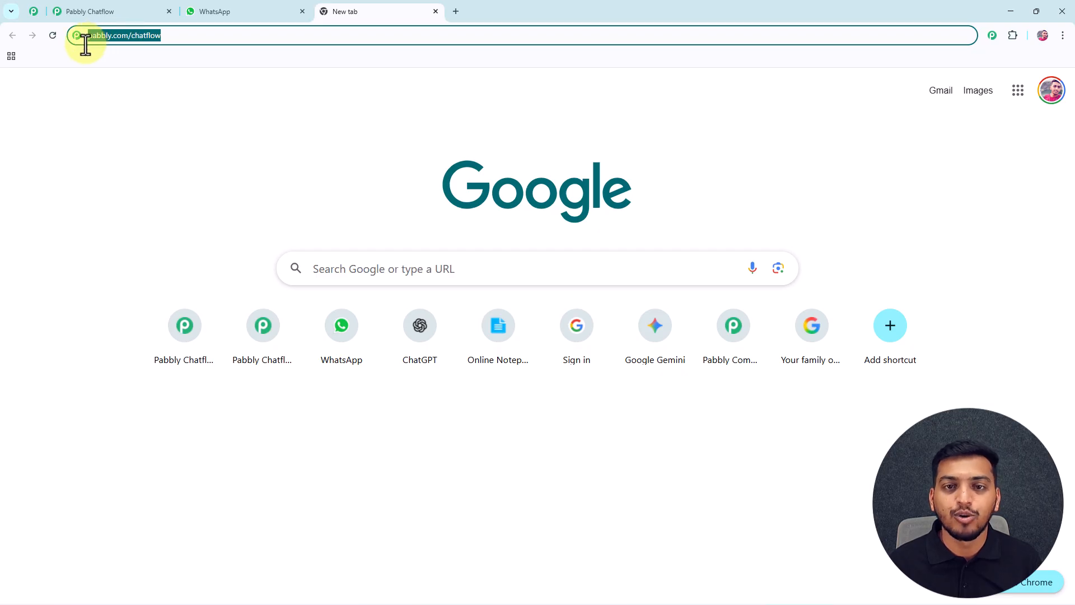
key("Return")
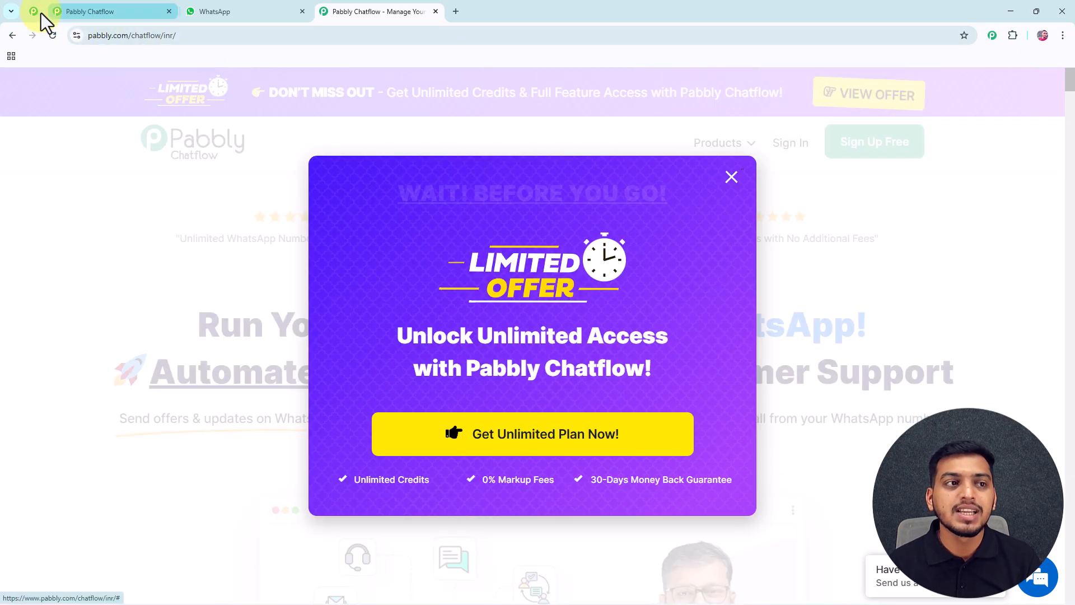
Look through the Pabbly Community page, covering its join option, member posts and reasons to join.
left_click(34, 11)
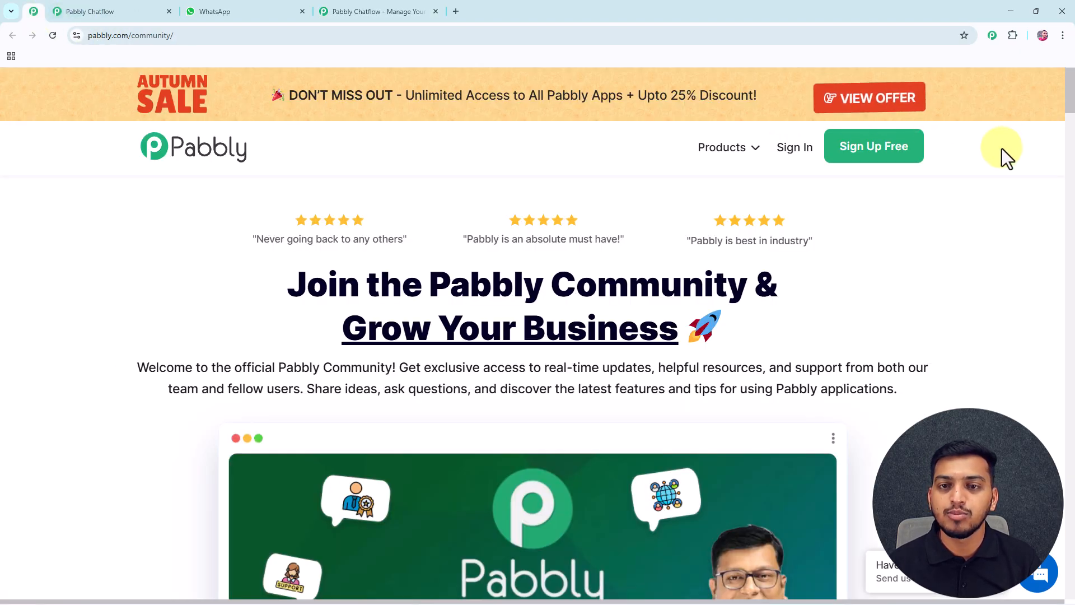
scroll(1002, 168, "down", 2)
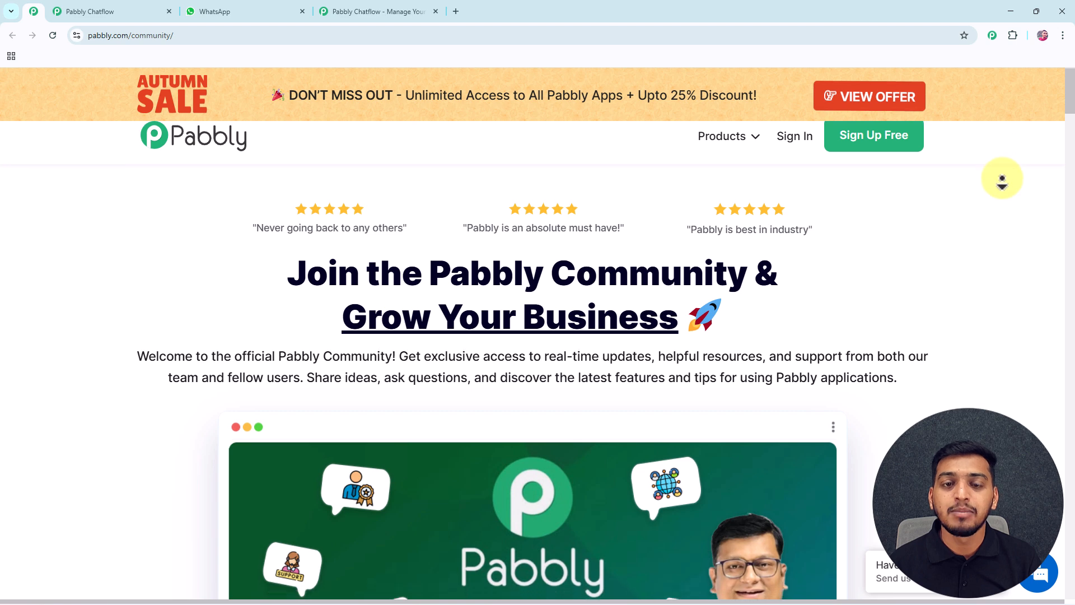
scroll(1002, 188, "down", 5)
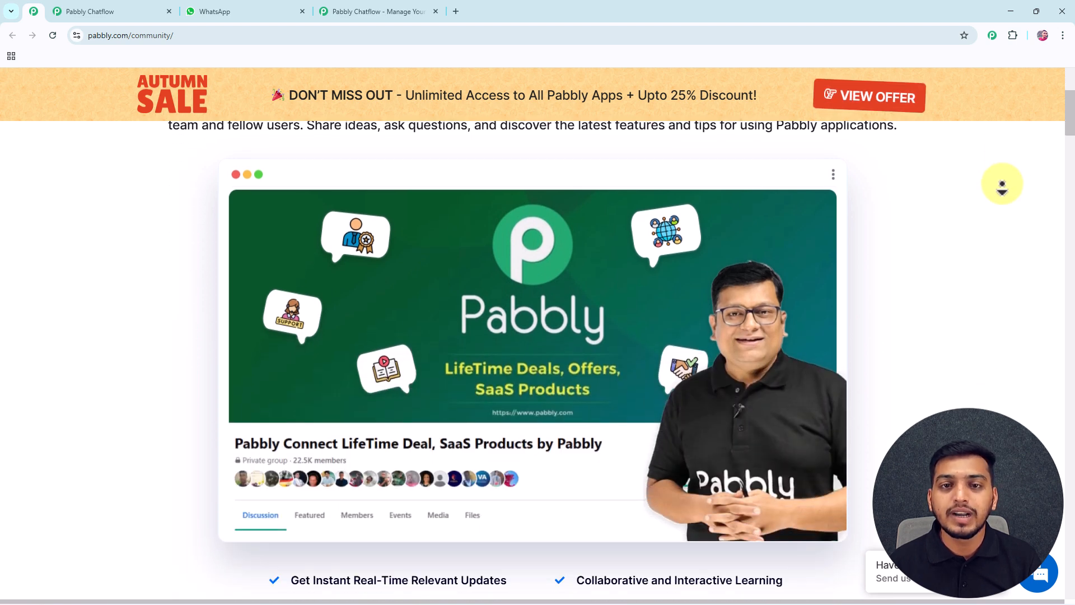
scroll(1002, 187, "down", 5)
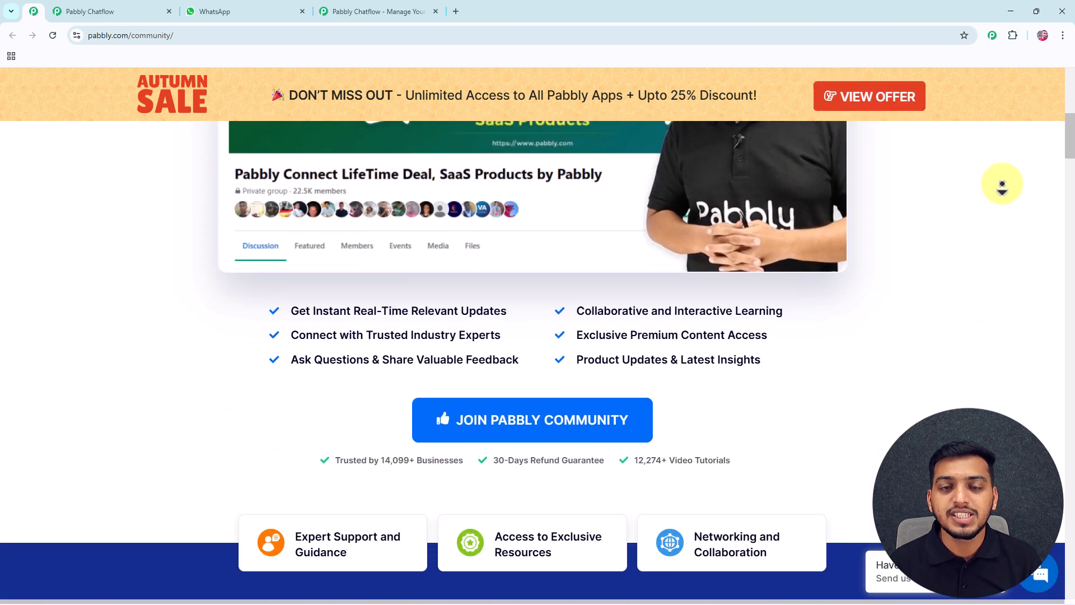
scroll(1002, 187, "down", 5)
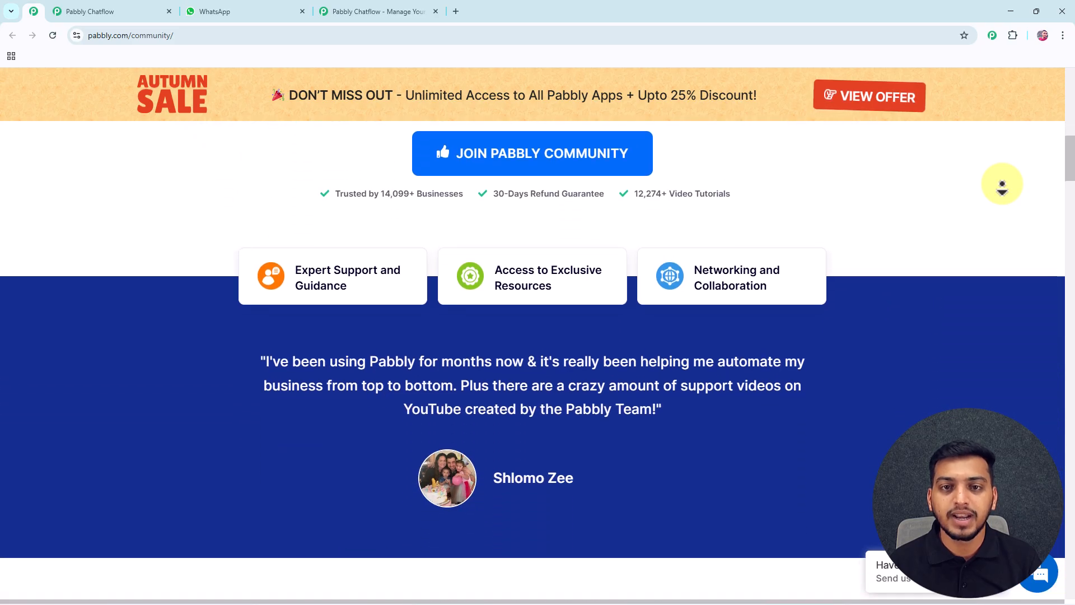
scroll(1002, 187, "down", 5)
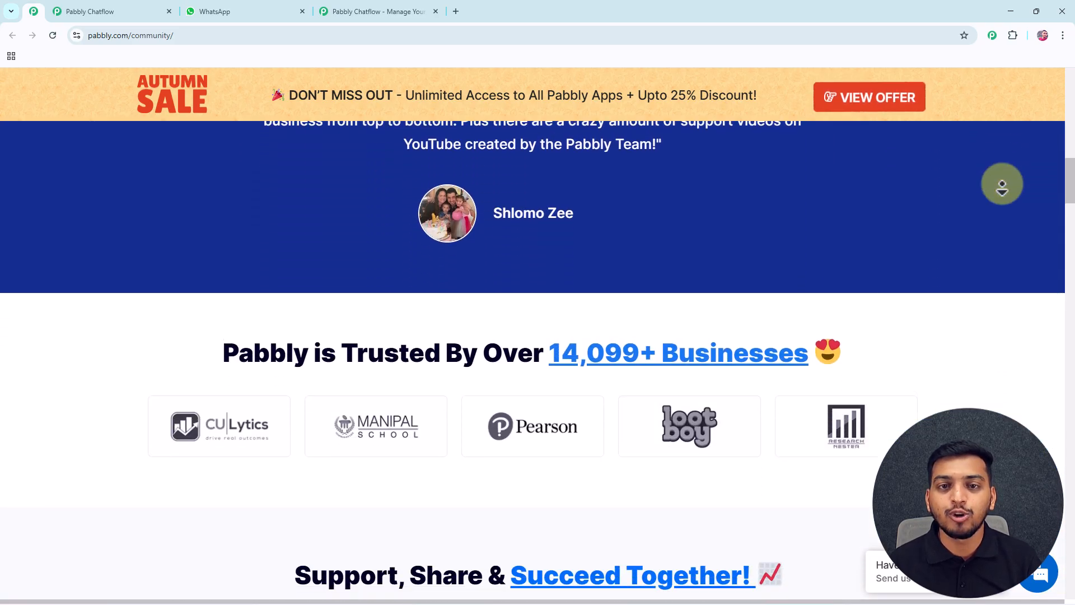
scroll(1002, 185, "down", 5)
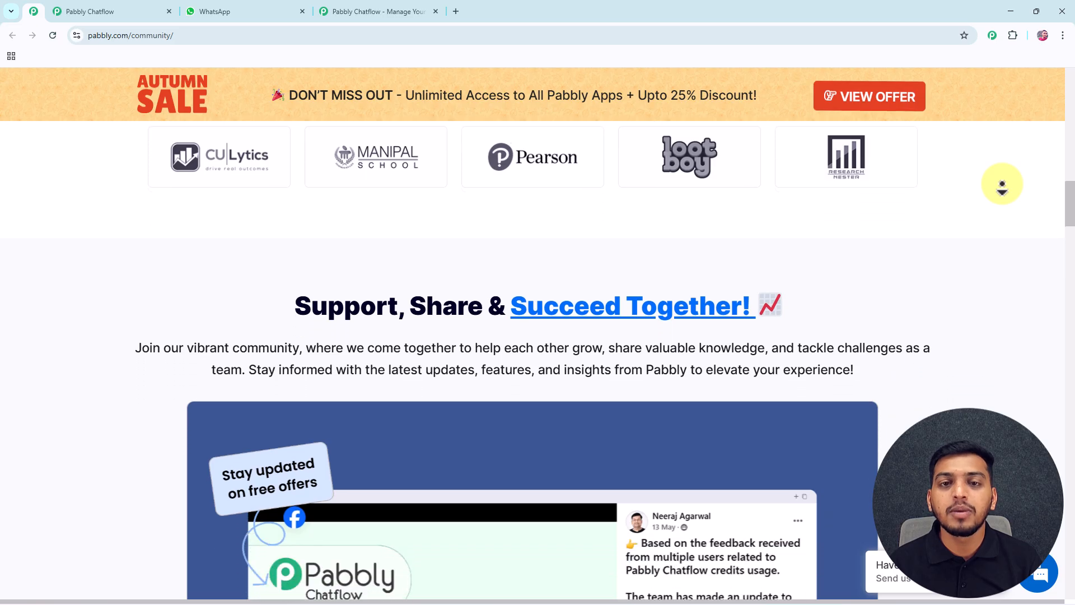
scroll(1002, 187, "down", 5)
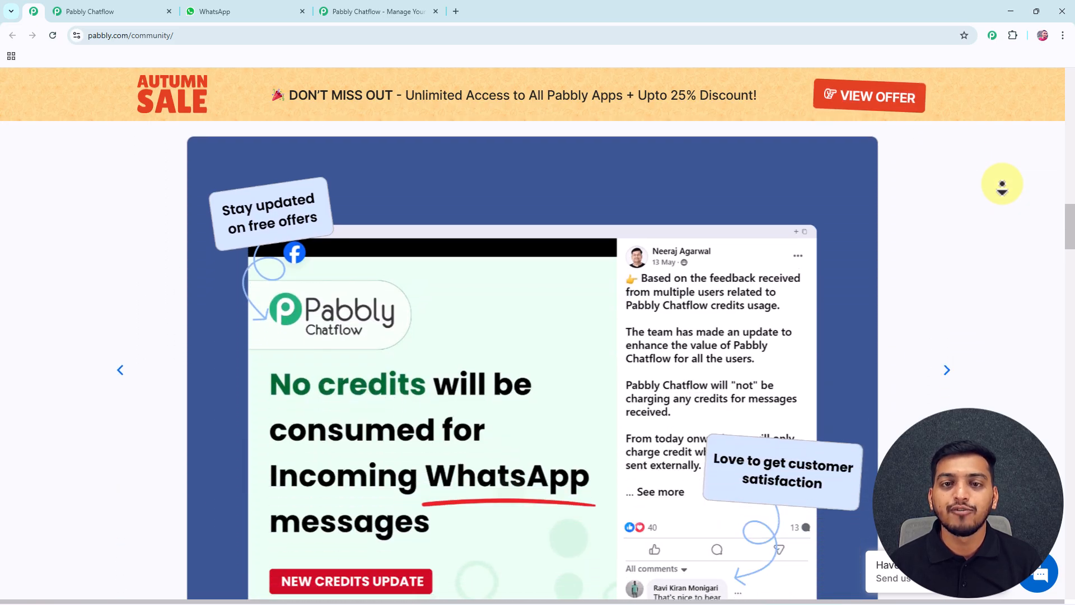
scroll(1002, 187, "down", 5)
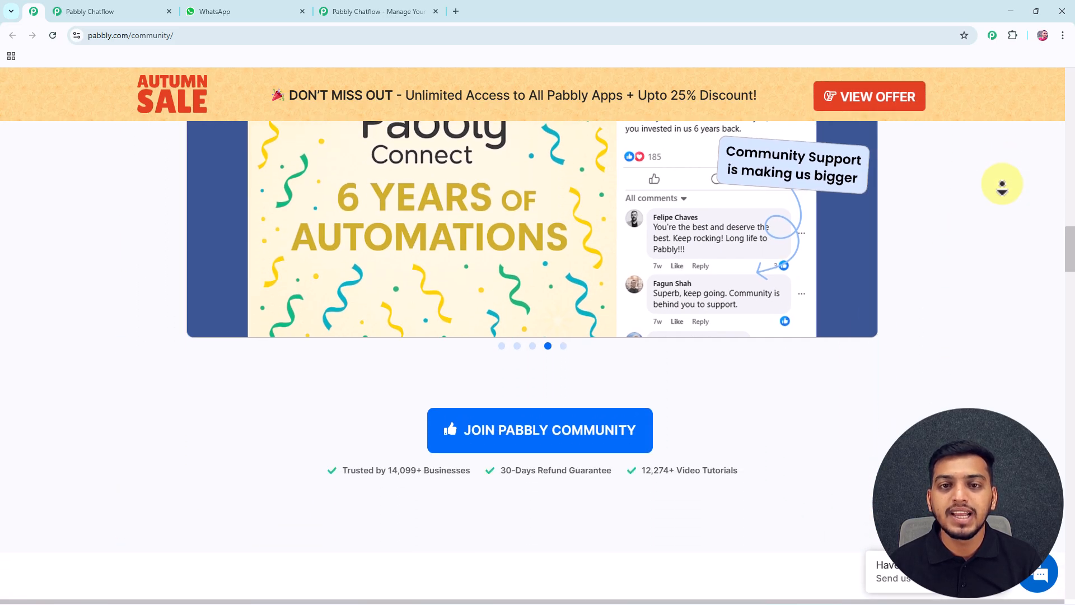
scroll(1002, 185, "down", 5)
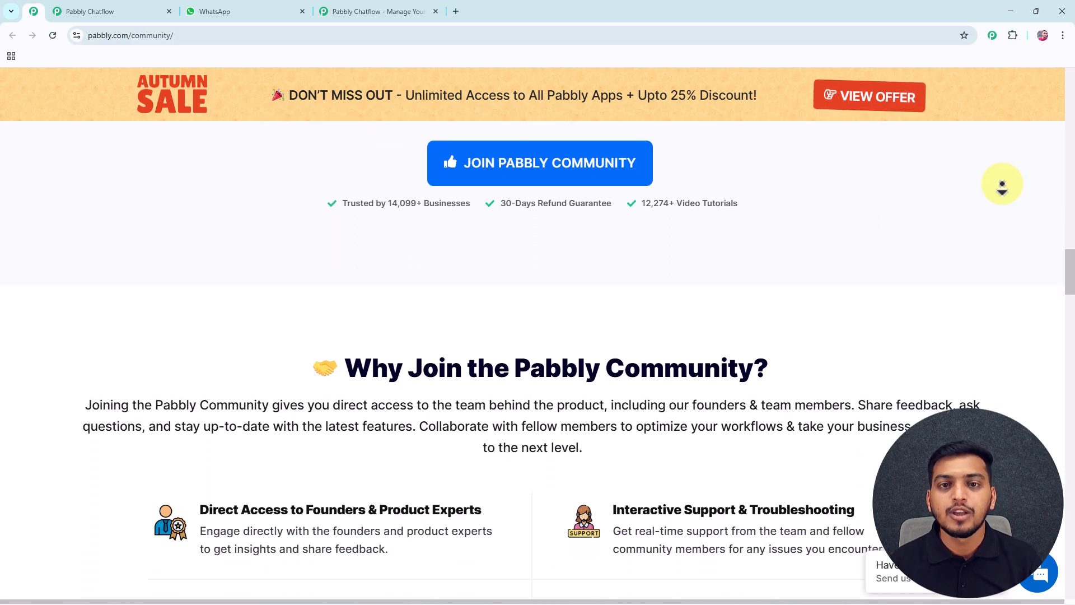
scroll(1003, 185, "down", 4)
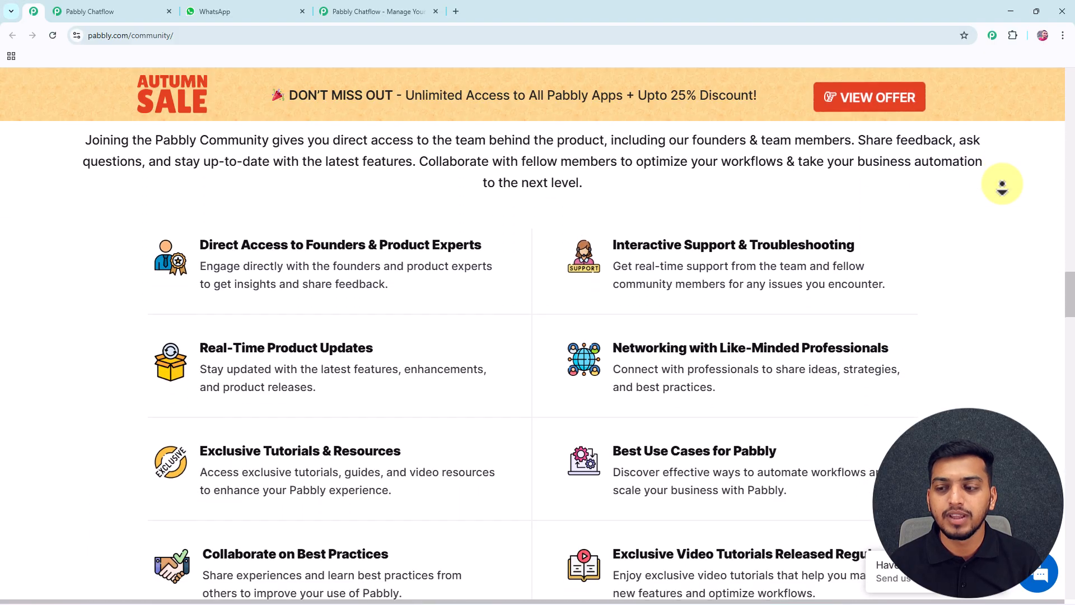
Return to the Pabbly Chatflow website, dismiss the limited offer pop-up and sign in to the Pabbly account.
left_click(399, 11)
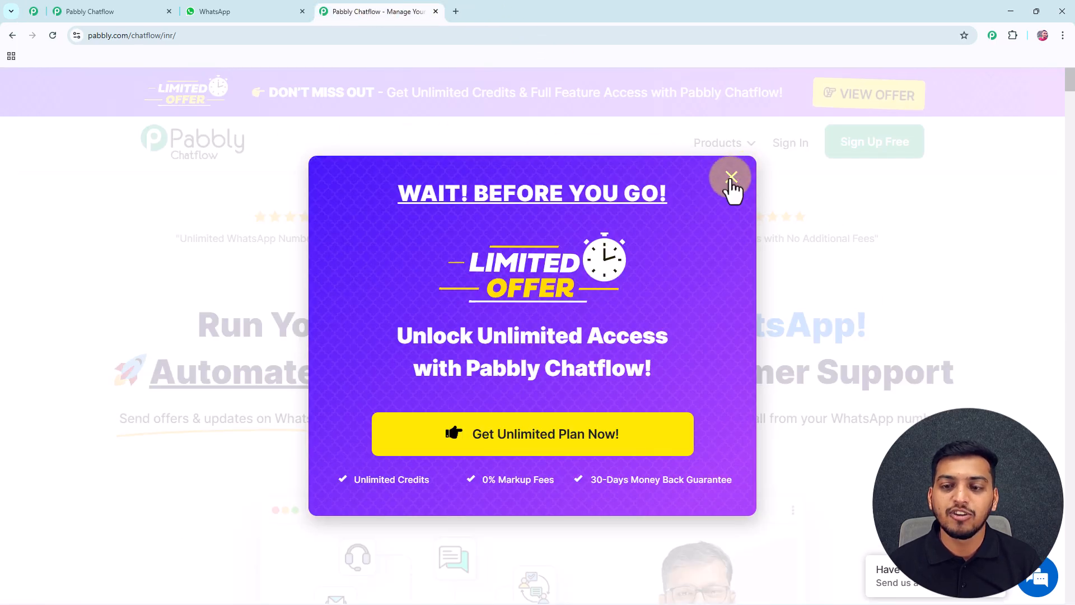
left_click(731, 178)
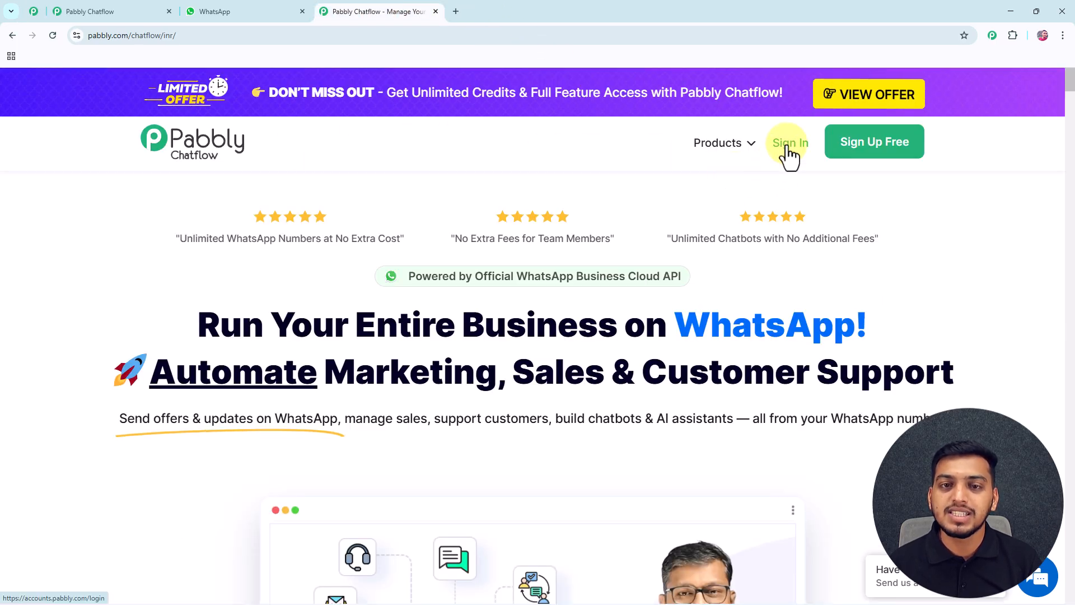
left_click(790, 145)
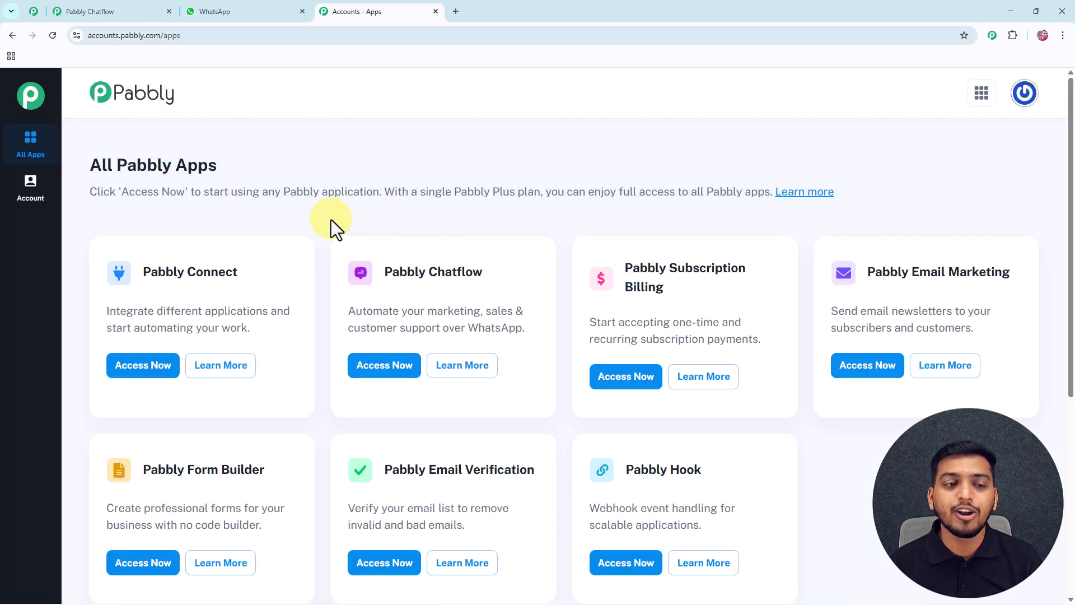
Access Pabbly Chatflow from the overview of all Pabbly apps.
scroll(221, 203, "down", 2)
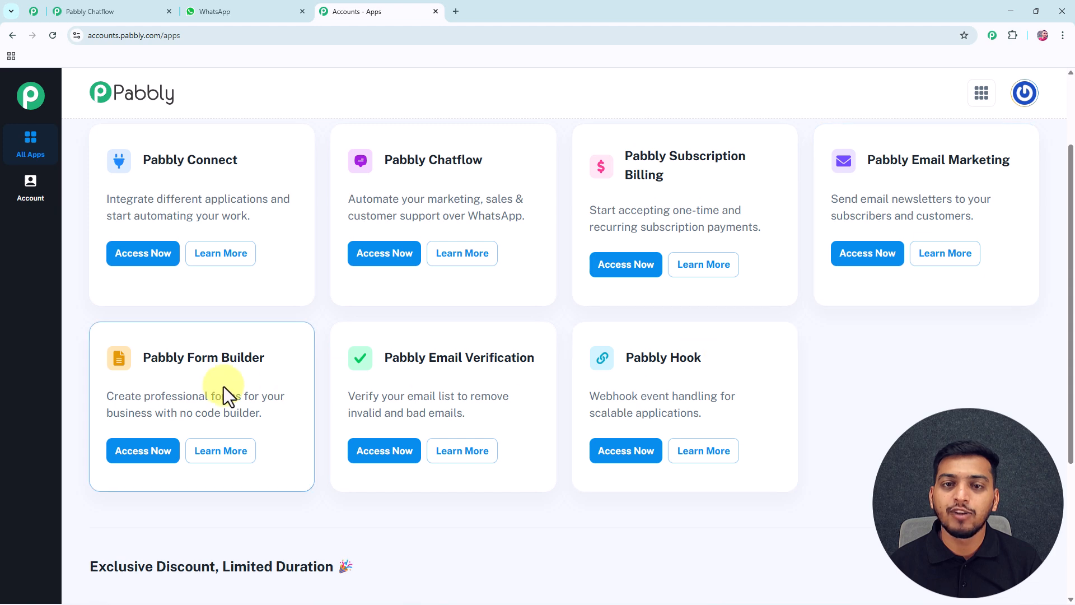
left_click_drag(383, 159, 481, 160)
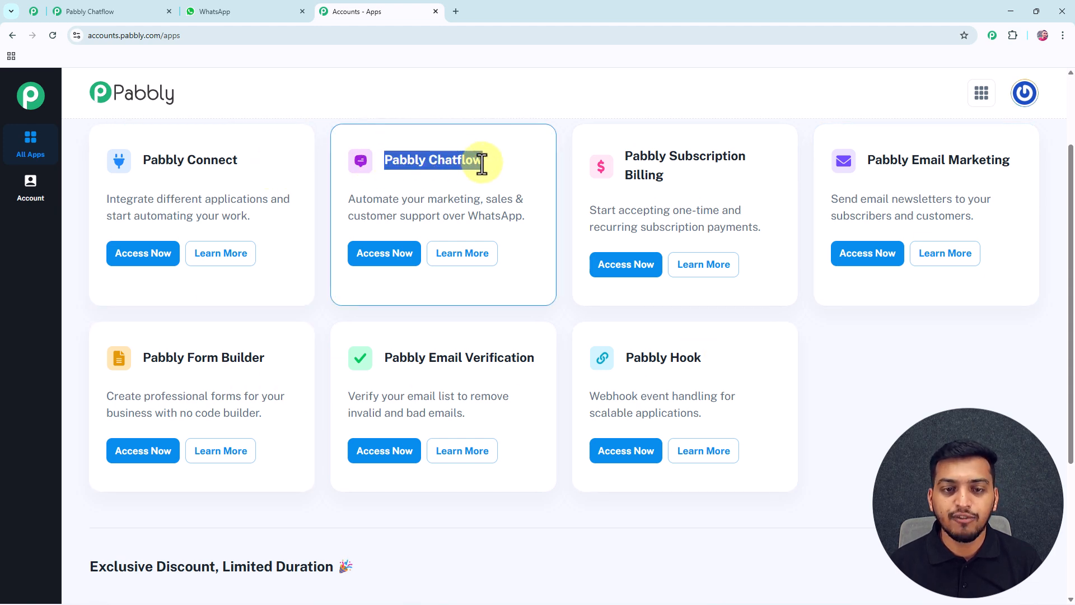
left_click(384, 255)
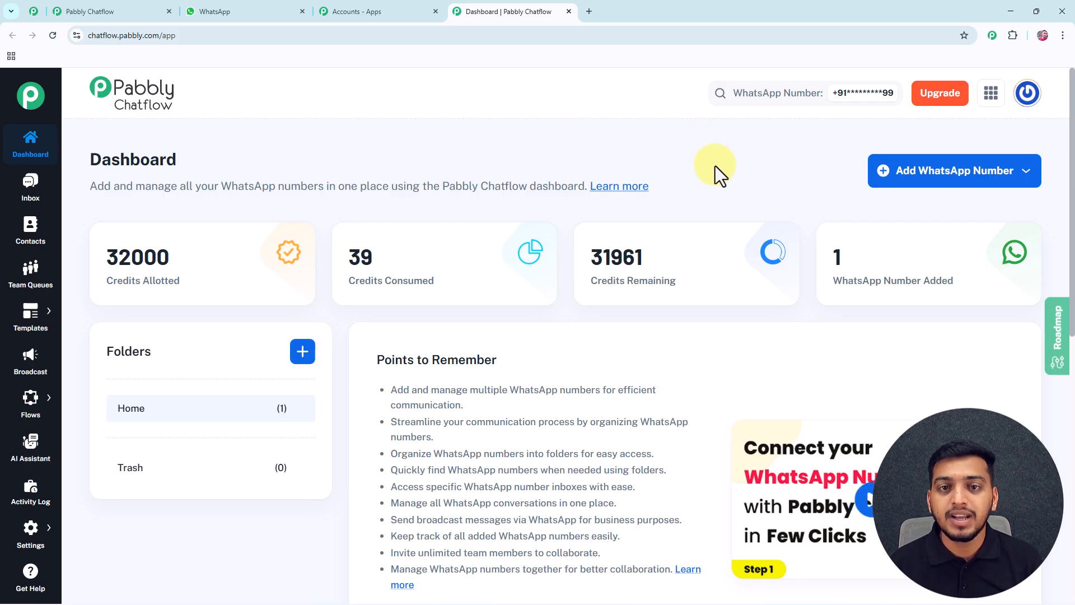
View the connection options for adding a WhatsApp number on the Chatflow dashboard, then close them.
left_click(948, 188)
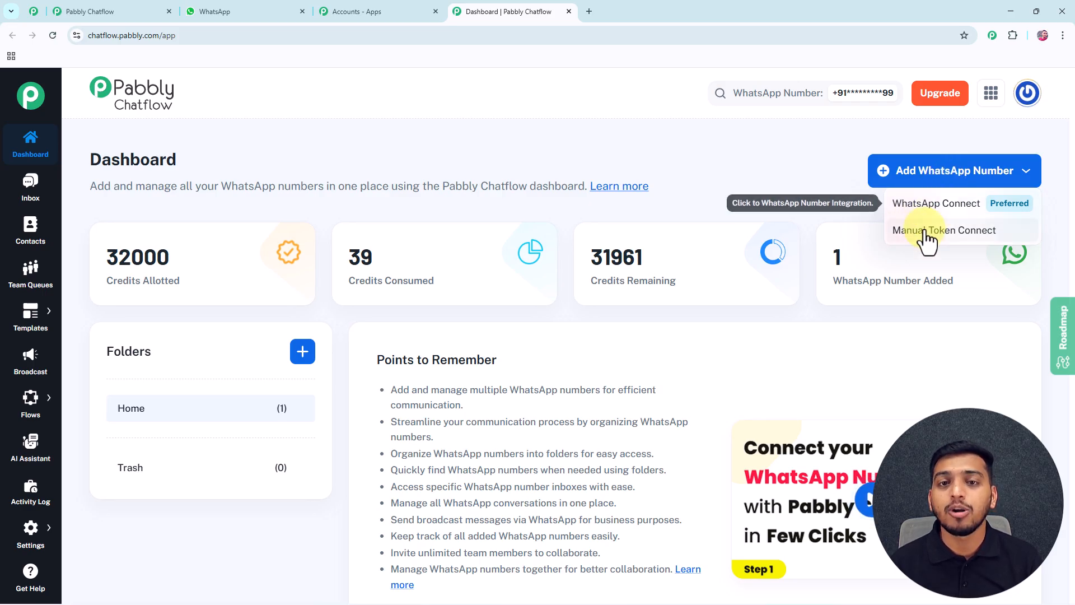
left_click(852, 196)
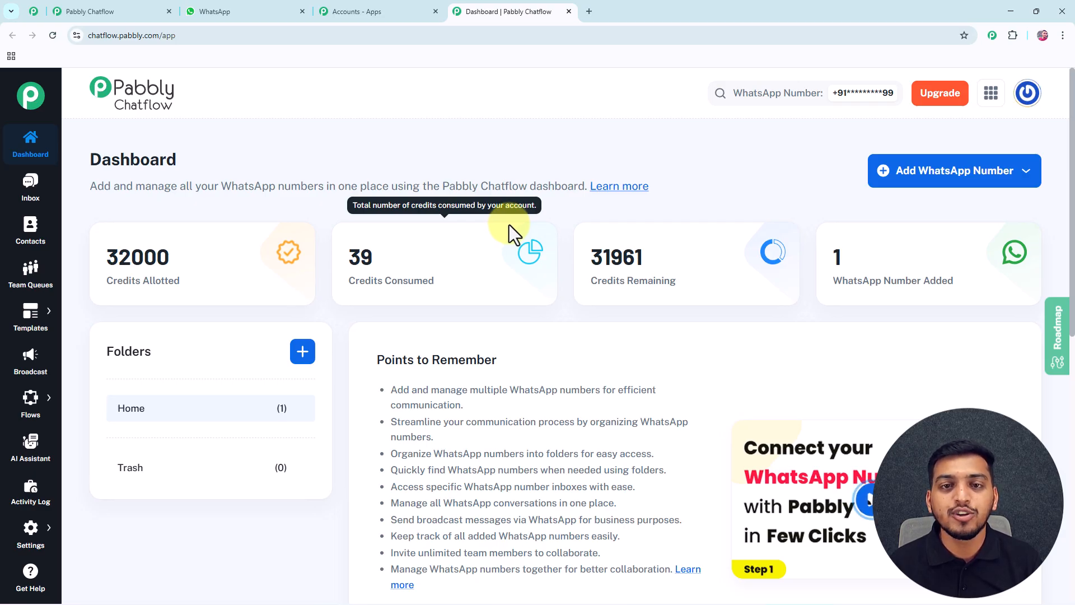
Open the Flows page of the Chatflow account to manage the existing chatbot flows.
scroll(520, 188, "down", 2)
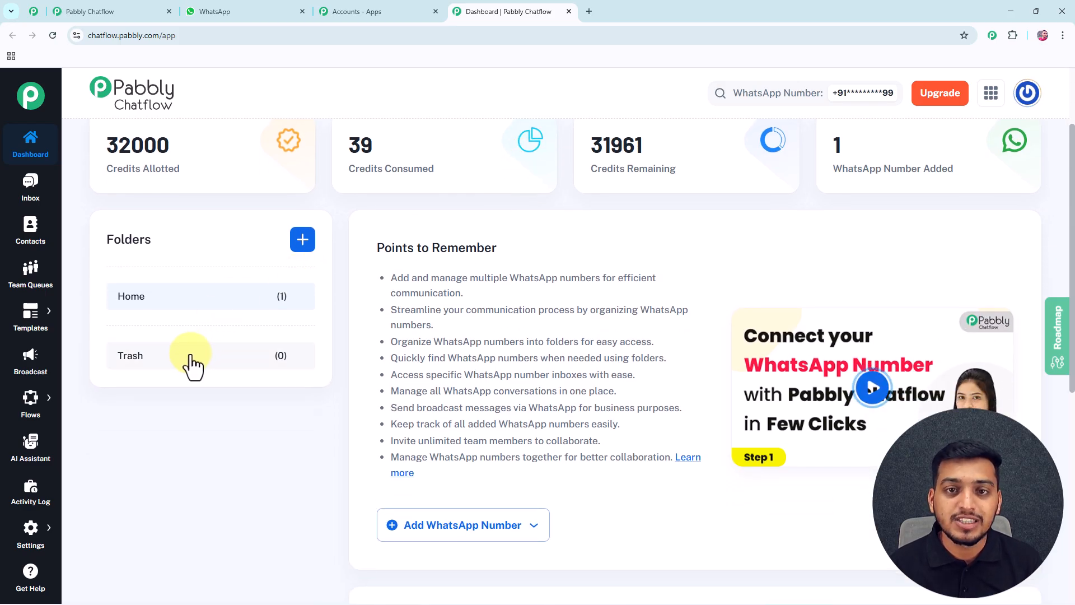
mouse_move(32, 401)
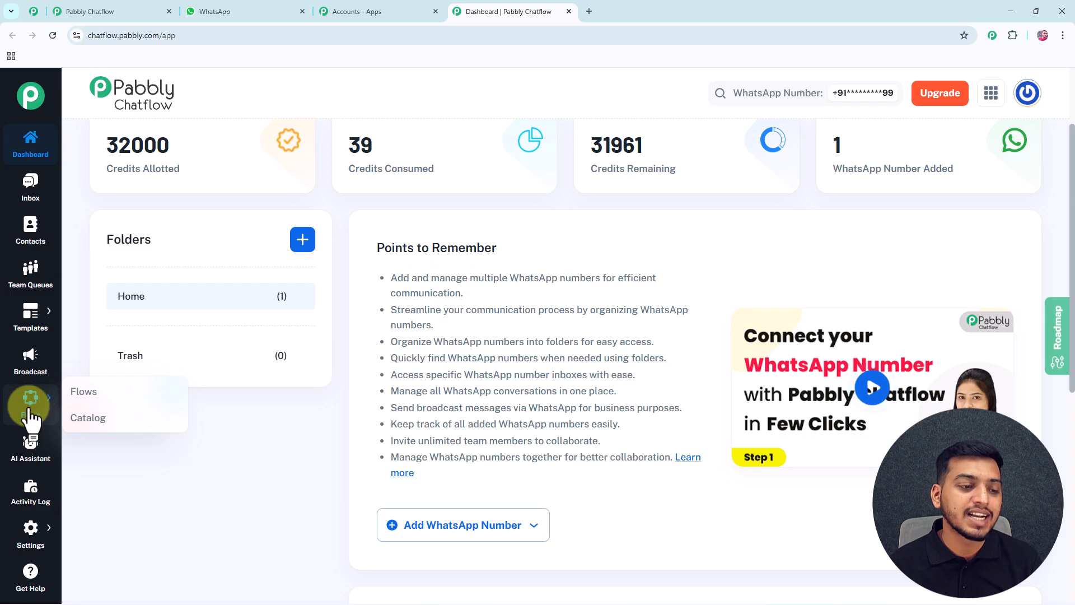
left_click(84, 393)
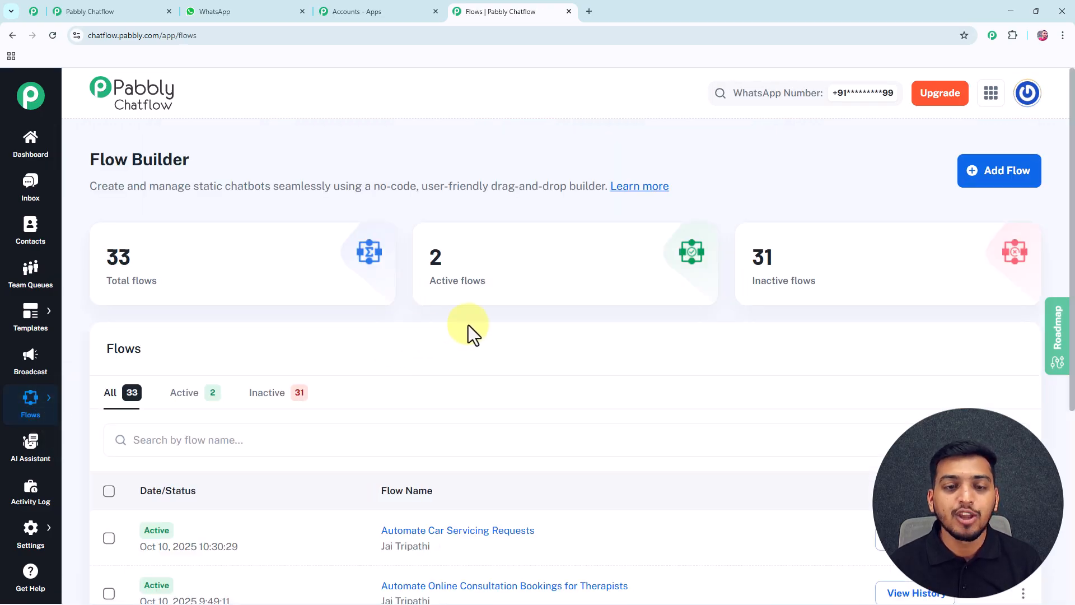
Set the existing "Automate Car Servicing Requests" flow to inactive.
scroll(468, 325, "down", 4)
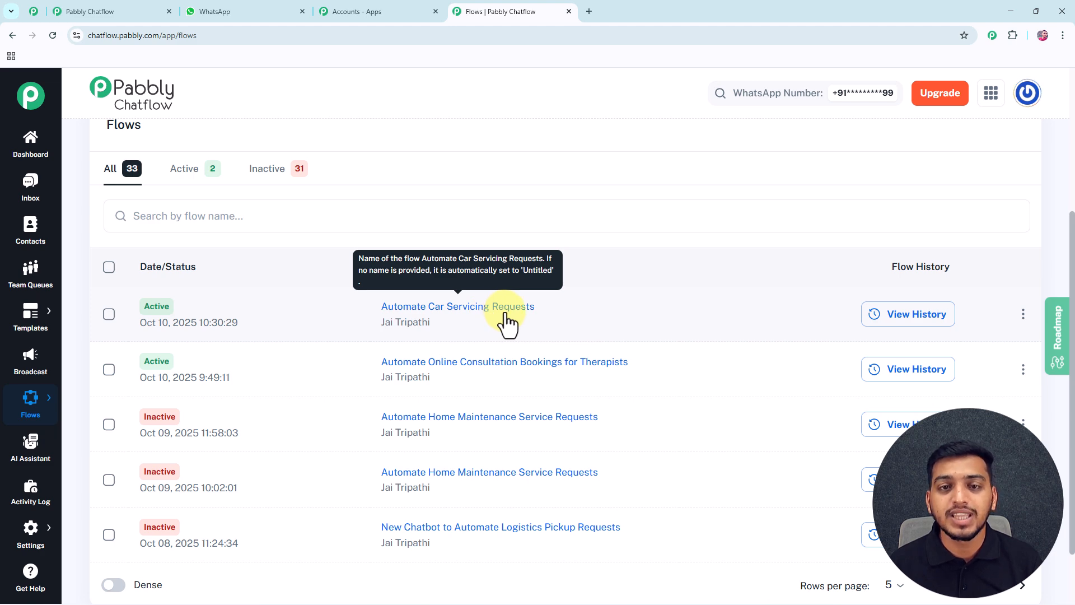
left_click(1023, 316)
left_click(967, 314)
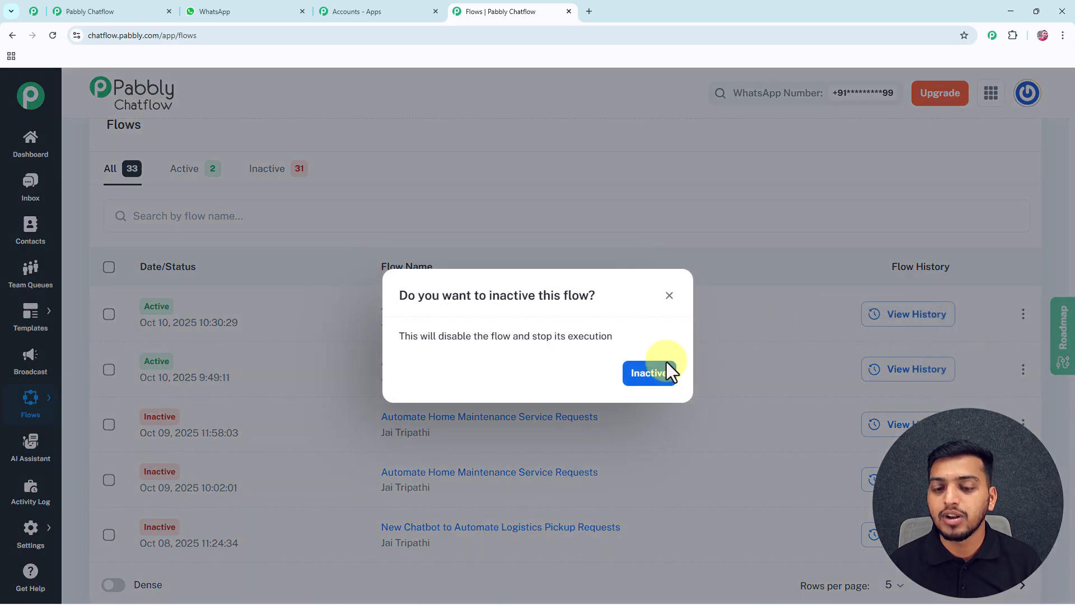
left_click(649, 373)
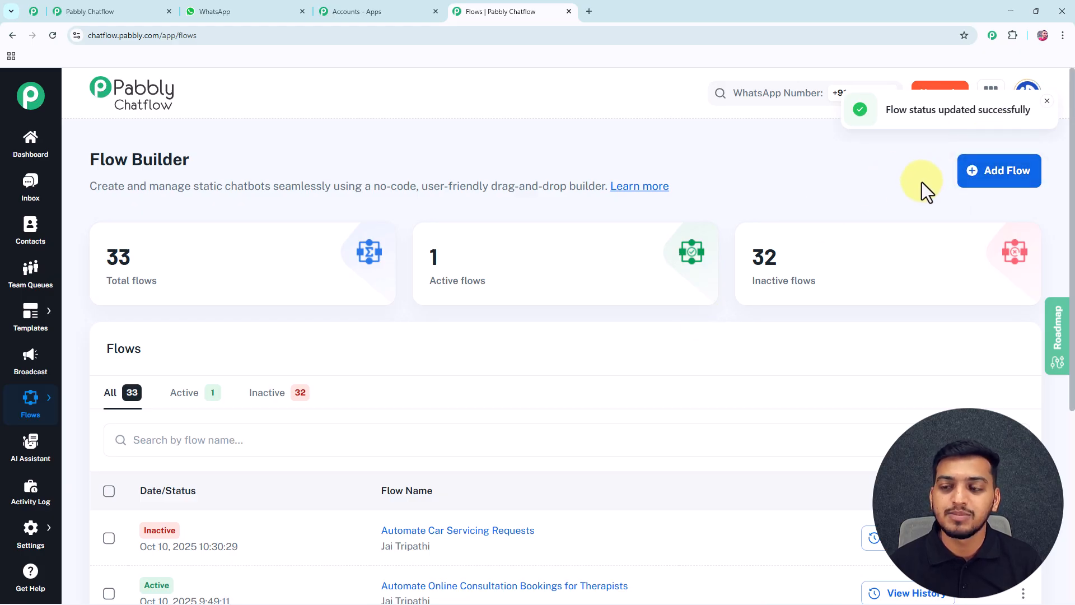
Add a new flow and name it "Chatbot to Automate Car Servicing Requests".
left_click(994, 181)
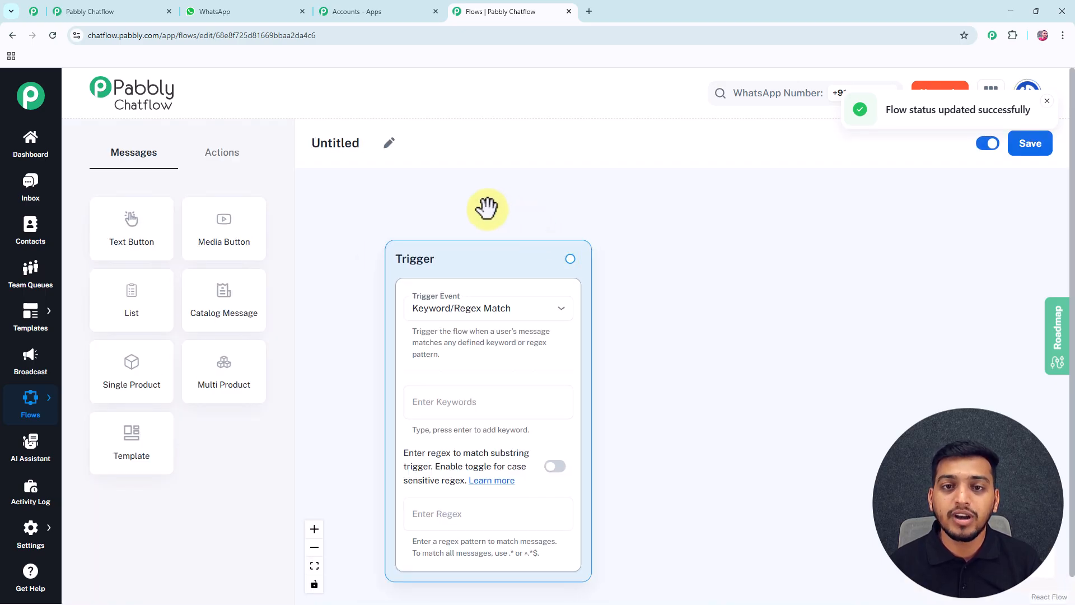
left_click_drag(488, 206, 548, 200)
scroll(546, 199, "down", 1)
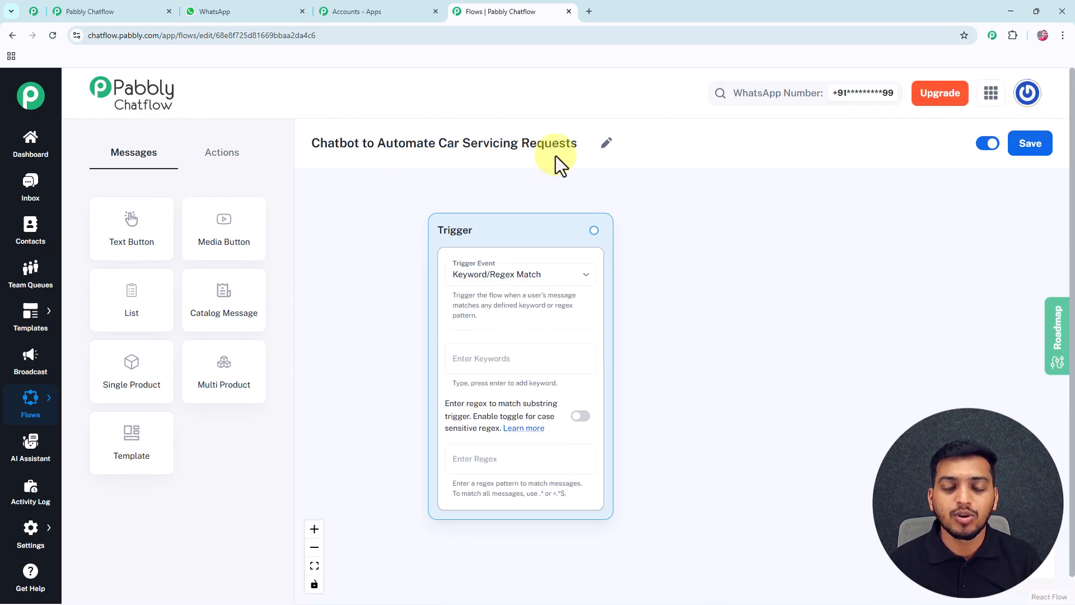
Review the available trigger events and choose Keyword/Regex Match for the flow's Trigger node.
left_click_drag(554, 178, 511, 175)
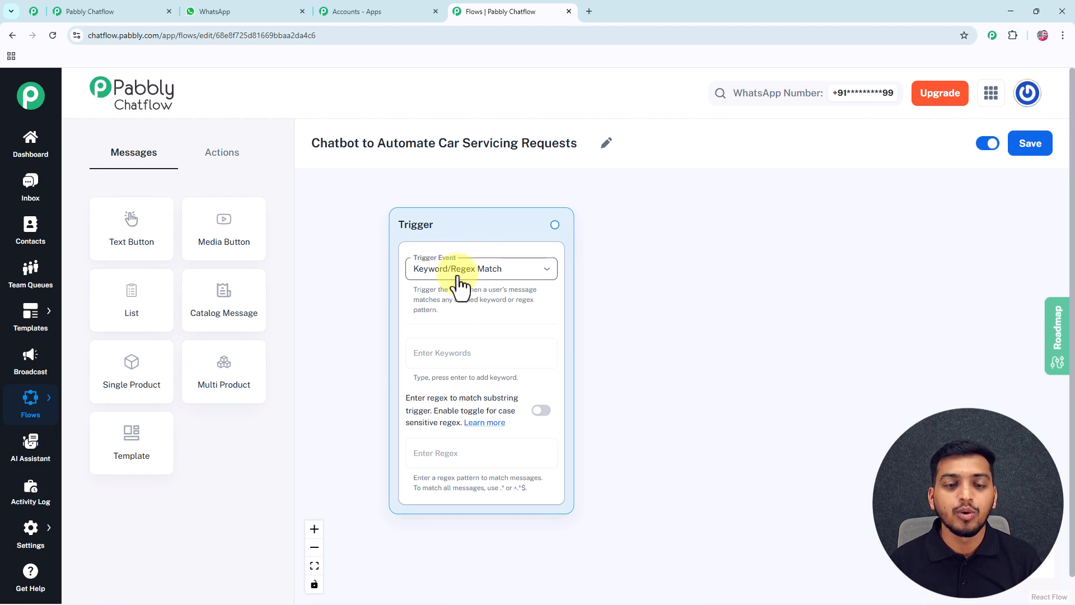
left_click(444, 358)
left_click(427, 456)
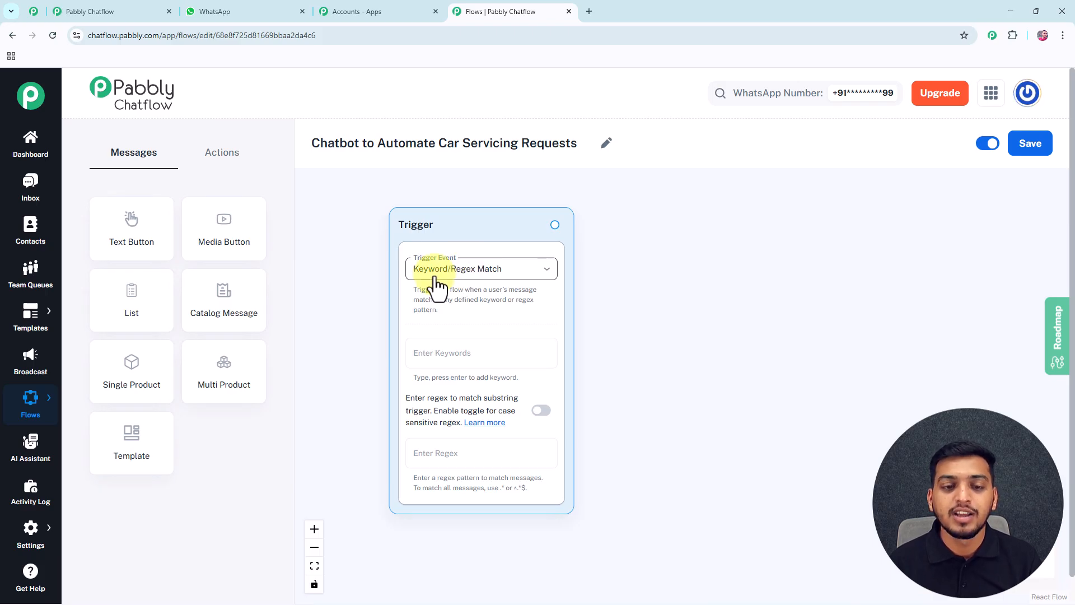
left_click(457, 272)
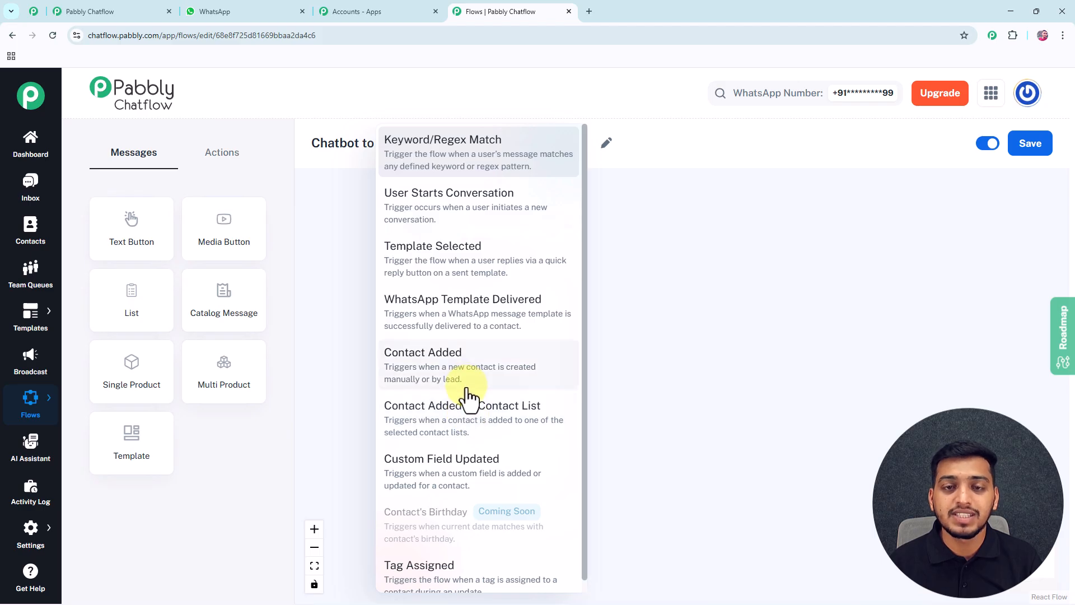
scroll(468, 399, "down", 1)
scroll(468, 398, "up", 1)
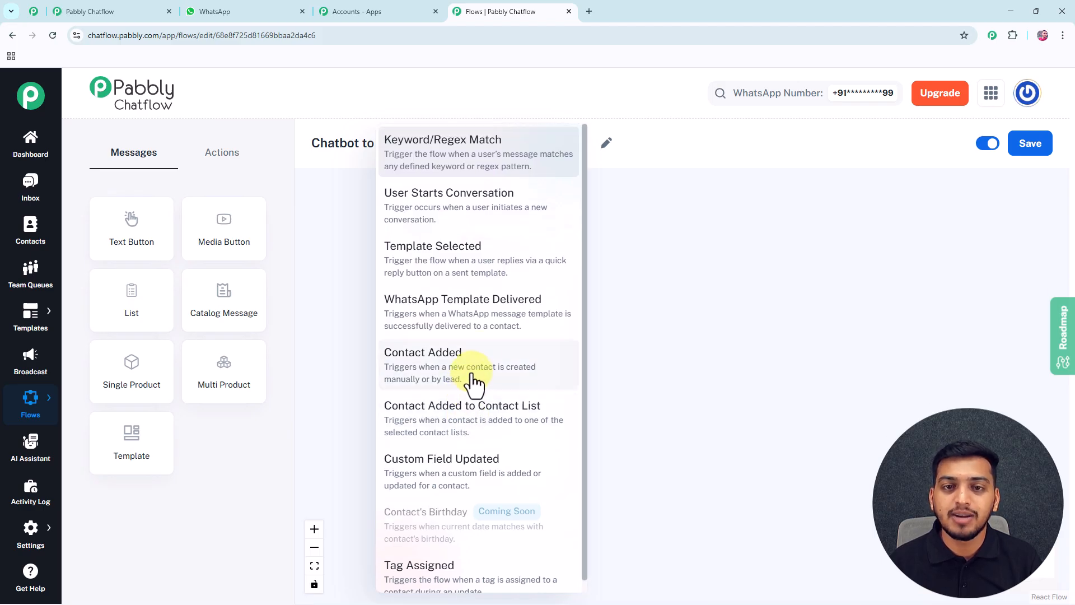
left_click(427, 162)
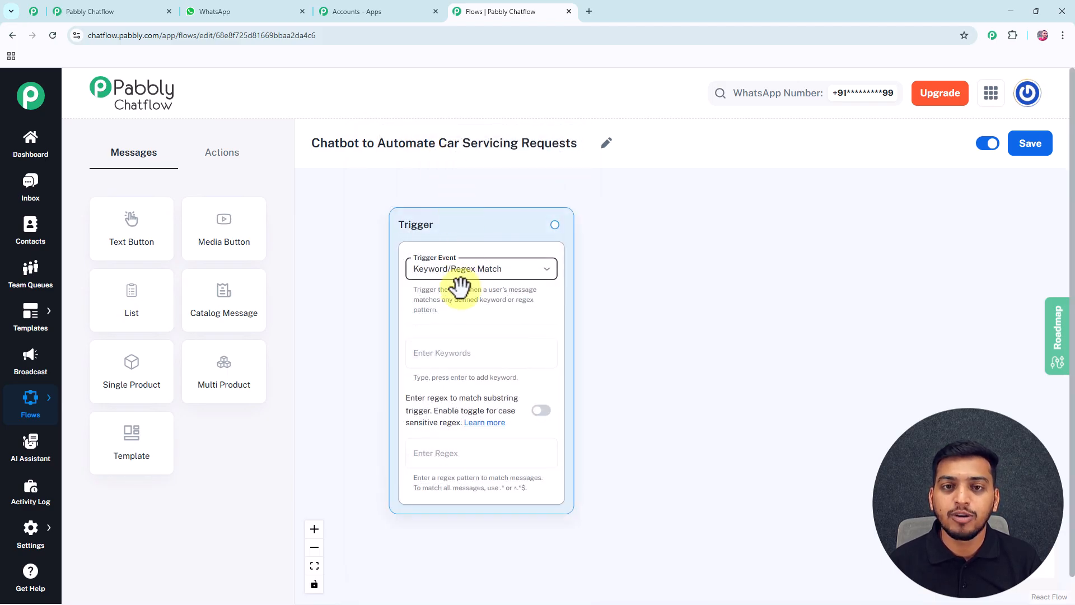
Add "Hello" and "Book Service" as the keywords that trigger the flow.
scroll(457, 320, "up", 2)
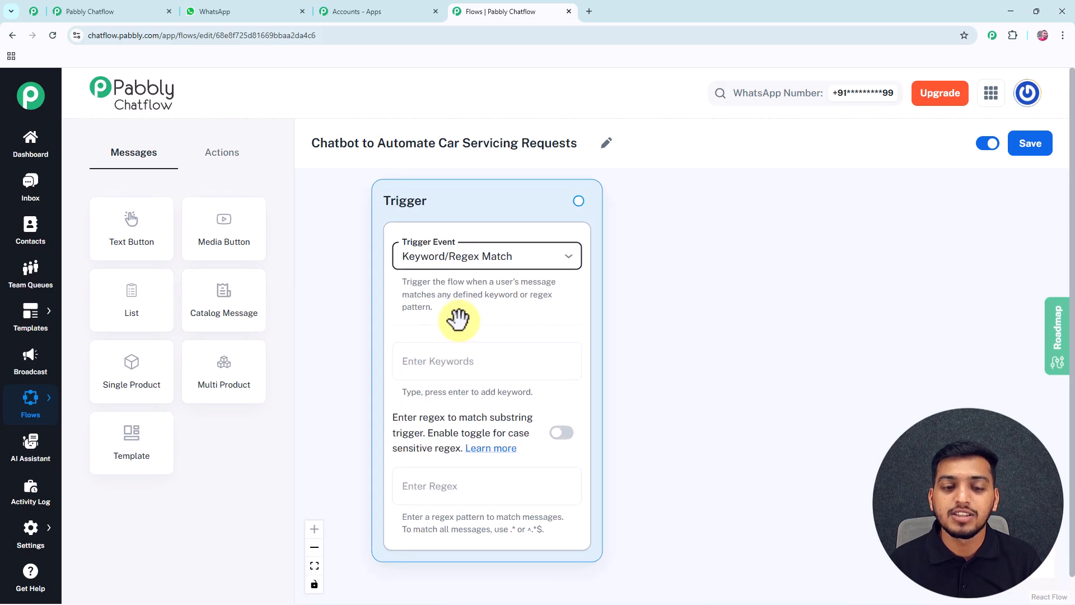
left_click(439, 361)
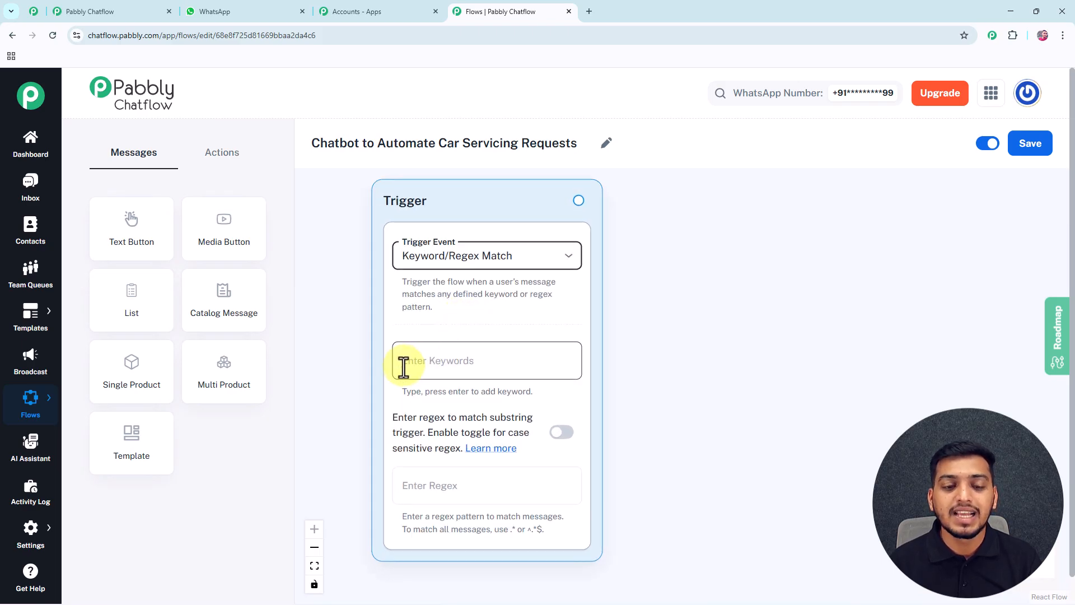
left_click(436, 367)
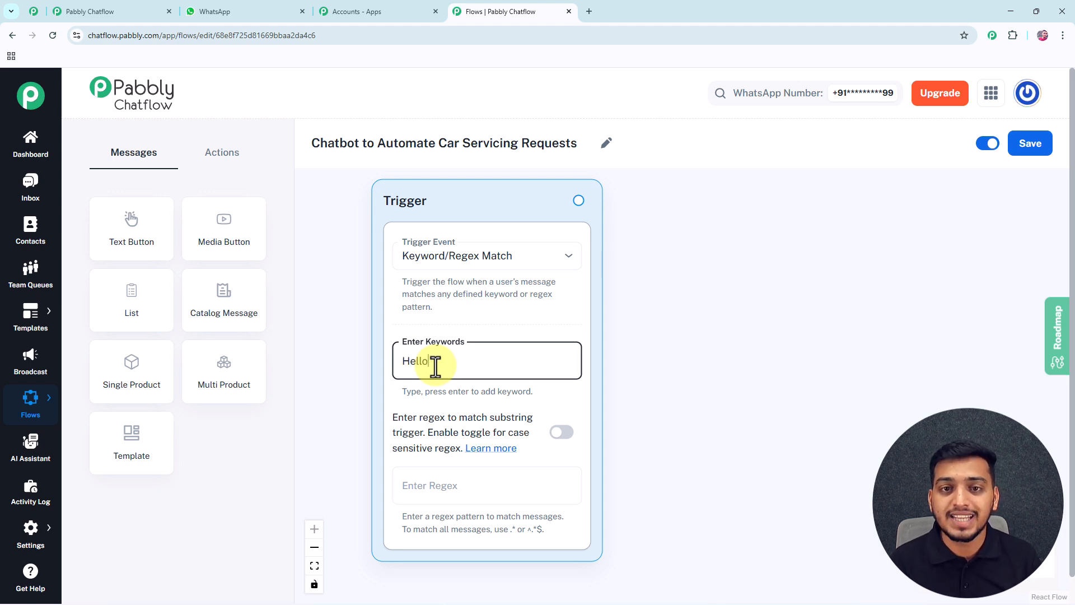
key("Return")
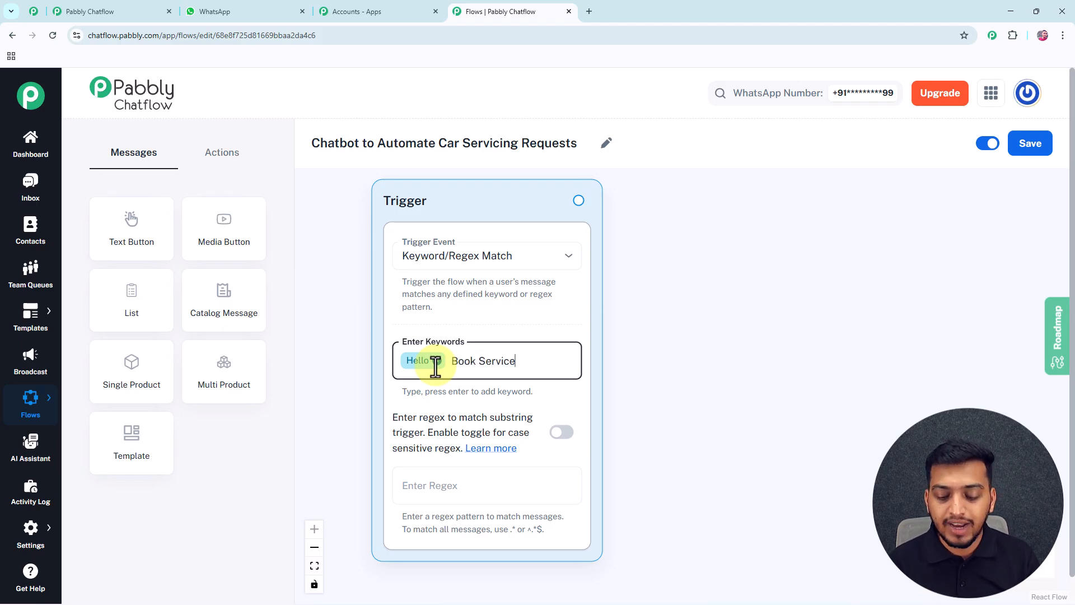
key("Return")
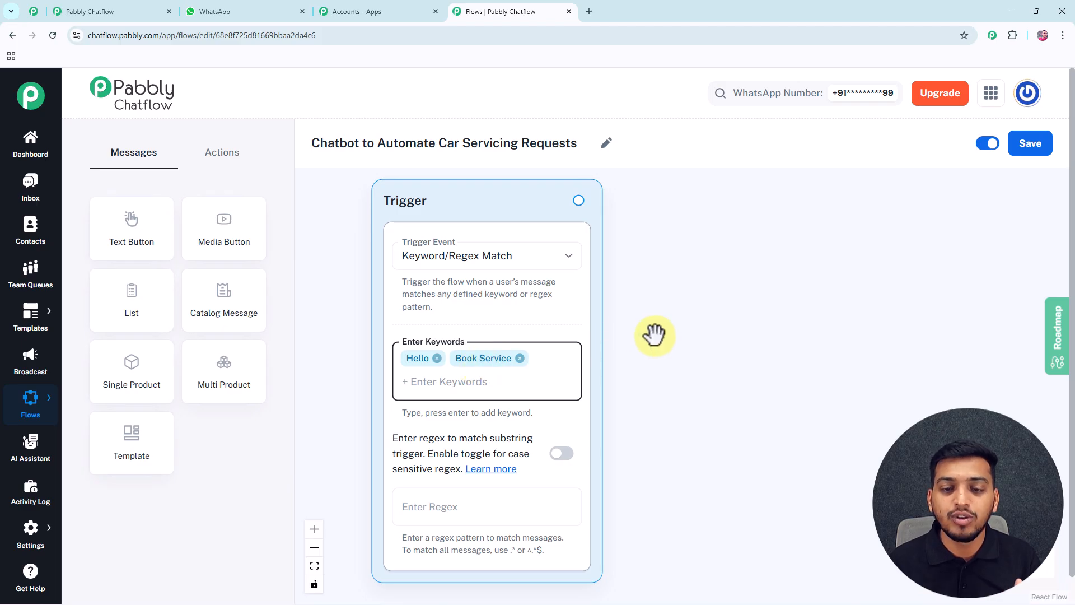
Place a Text Button node beside the Trigger node and connect the trigger's output to it.
scroll(651, 336, "down", 2)
left_click_drag(667, 341, 604, 354)
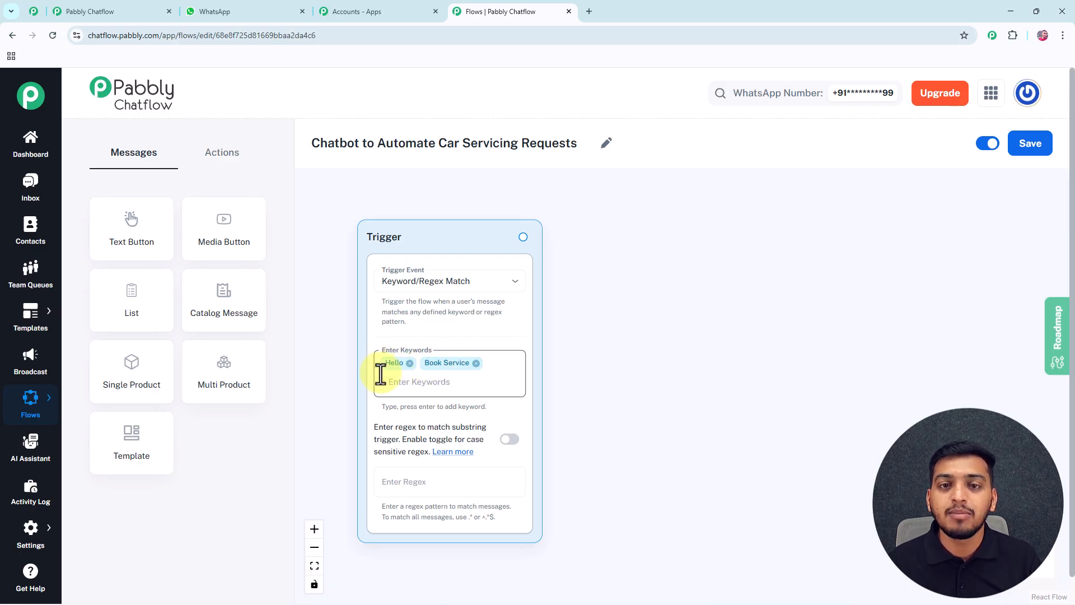
left_click_drag(129, 224, 624, 249)
left_click_drag(483, 224, 593, 355)
Enter the message "👋 Hello! Welcome to GoodCare Car Service Center 🚗", followed by a blank line and "I can help you with:", in the Text Button node.
left_click(616, 322)
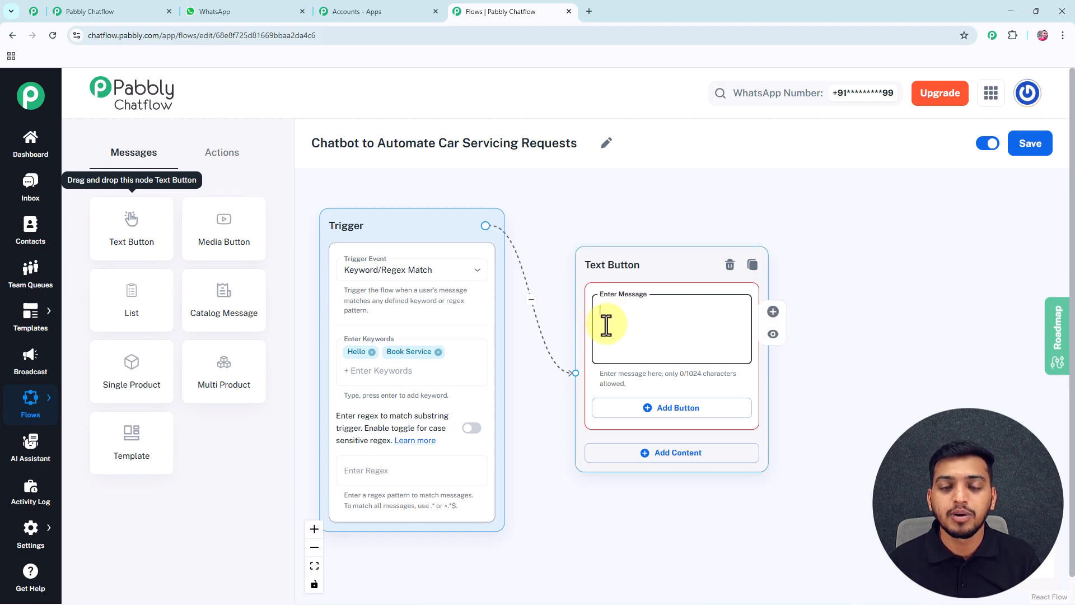
type("👋 Hello! Welcome to GoodCare Car Service Center 🚗 I can help you with:")
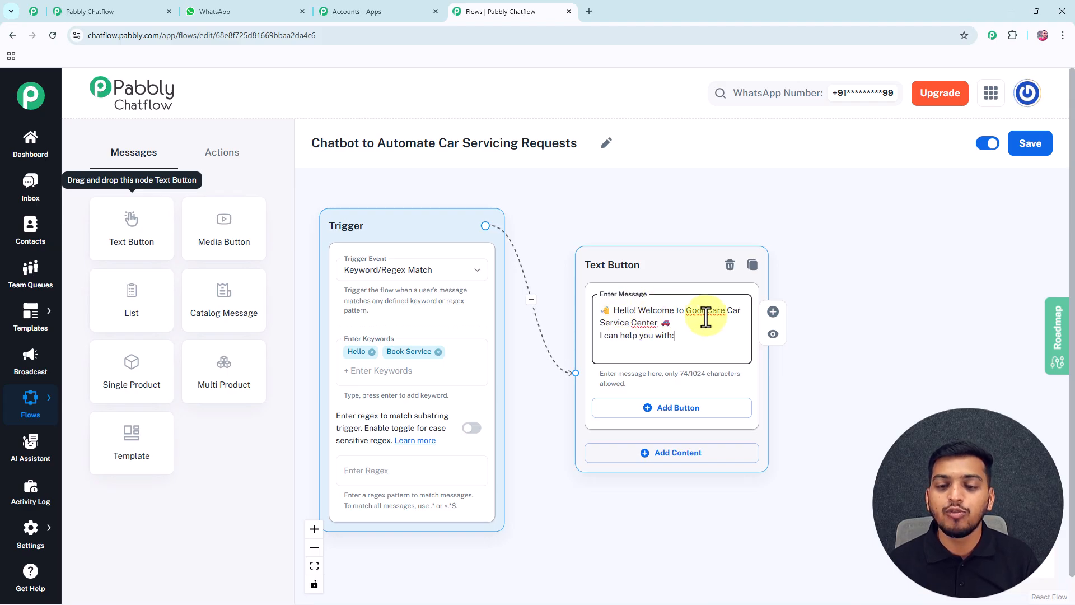
left_click(600, 336)
key("Return")
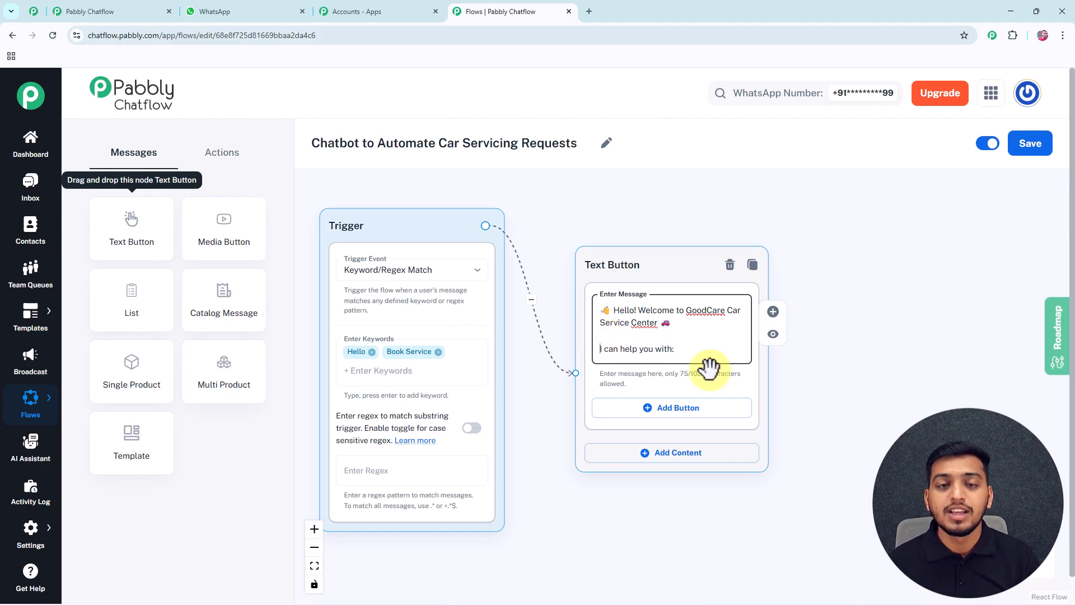
Add three buttons to the welcome message, labelled "Book a Car Service", "View Srvice Package" and "Talk to expert".
left_click(679, 408)
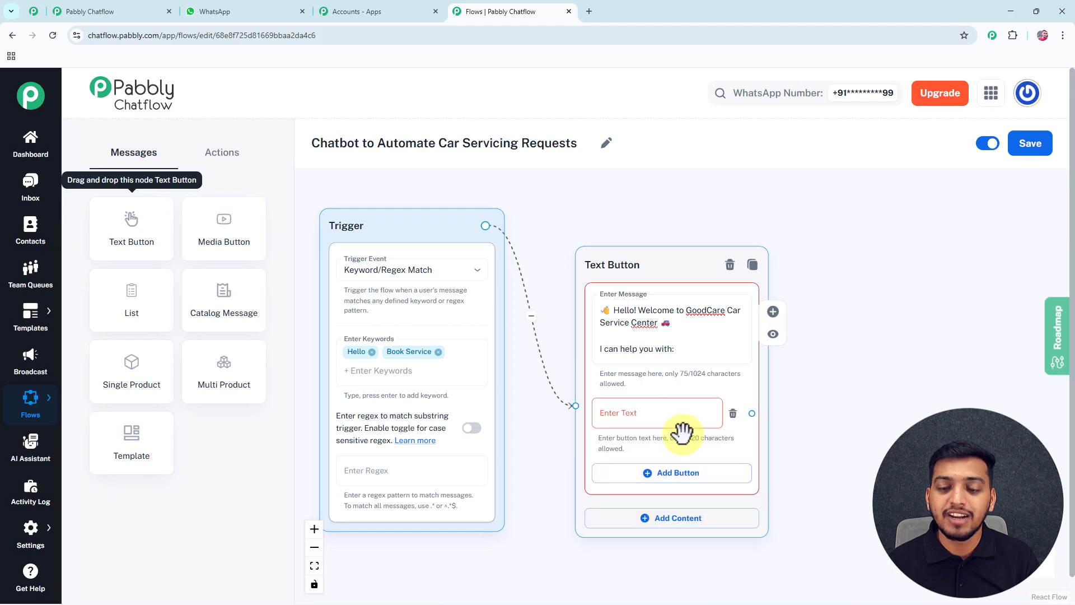
left_click(669, 476)
left_click(664, 539)
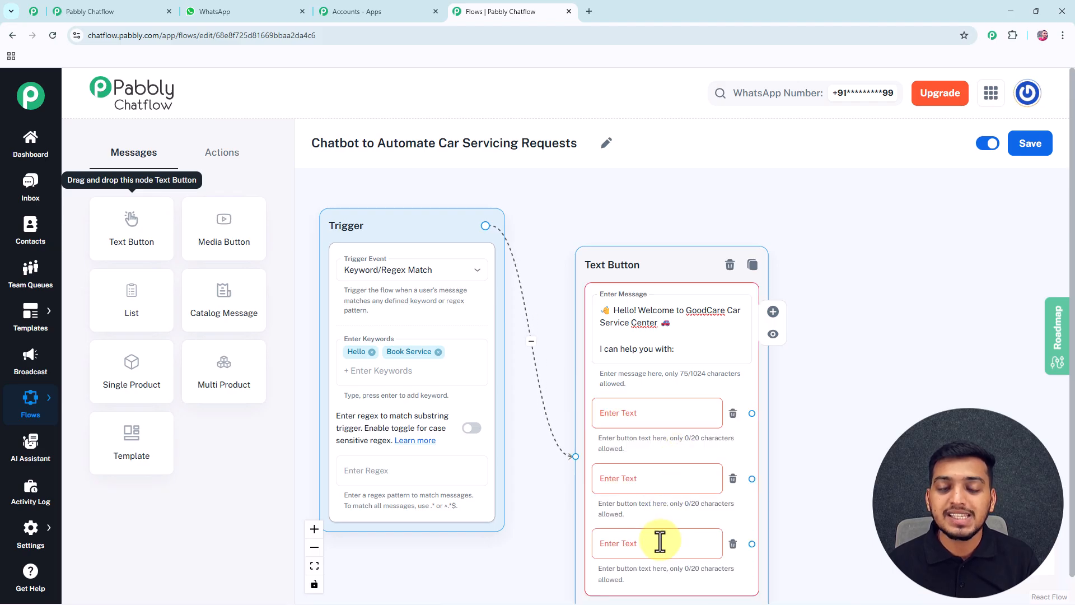
left_click(550, 361)
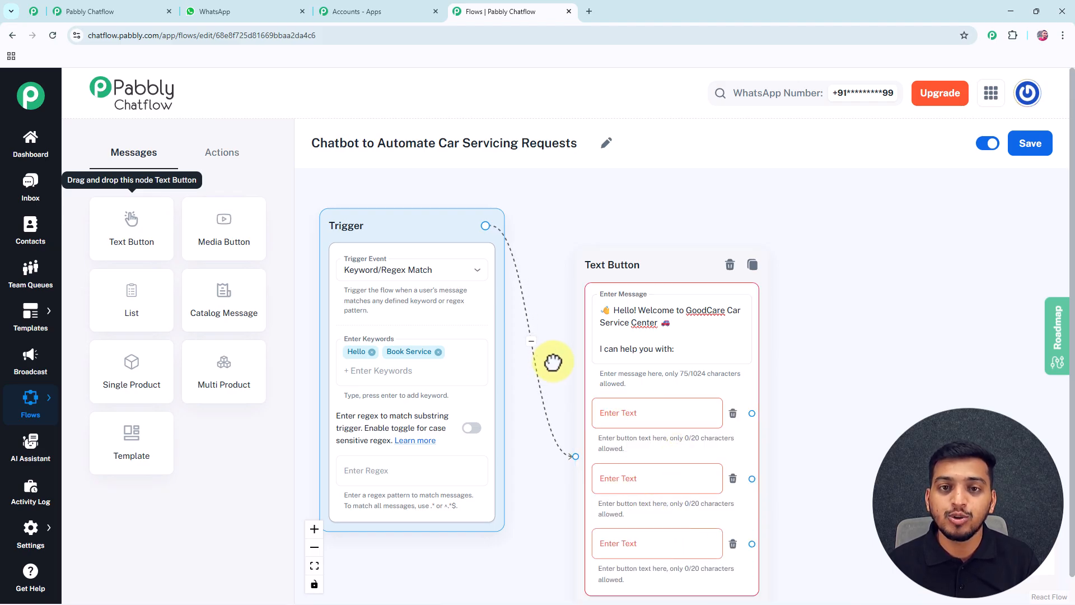
left_click_drag(552, 362, 549, 312)
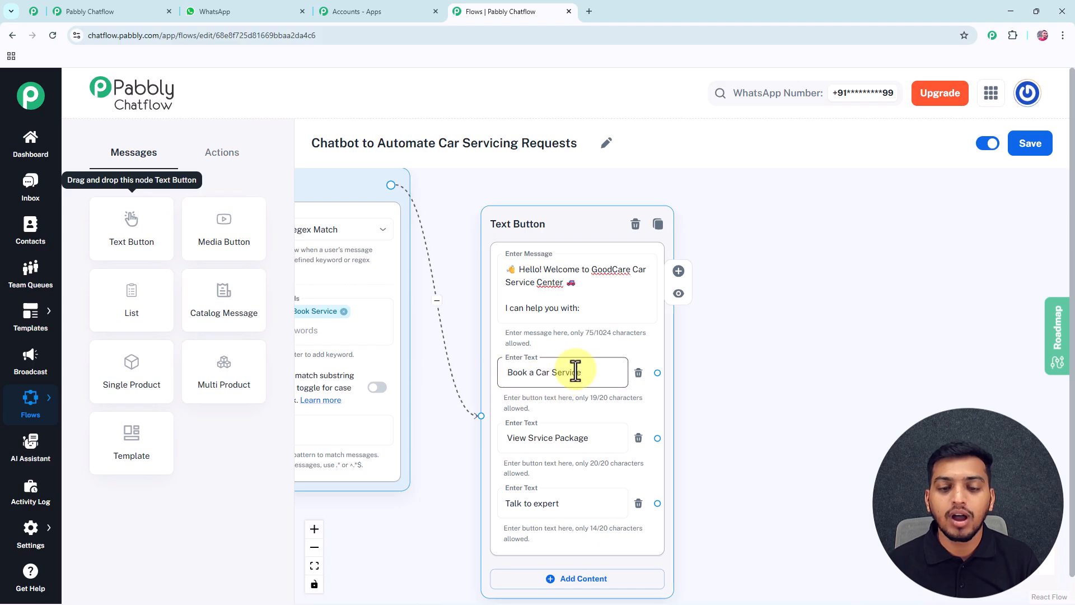
Add an Ask Question node and connect the "Book a Car Service" button to it.
left_click_drag(710, 374, 650, 374)
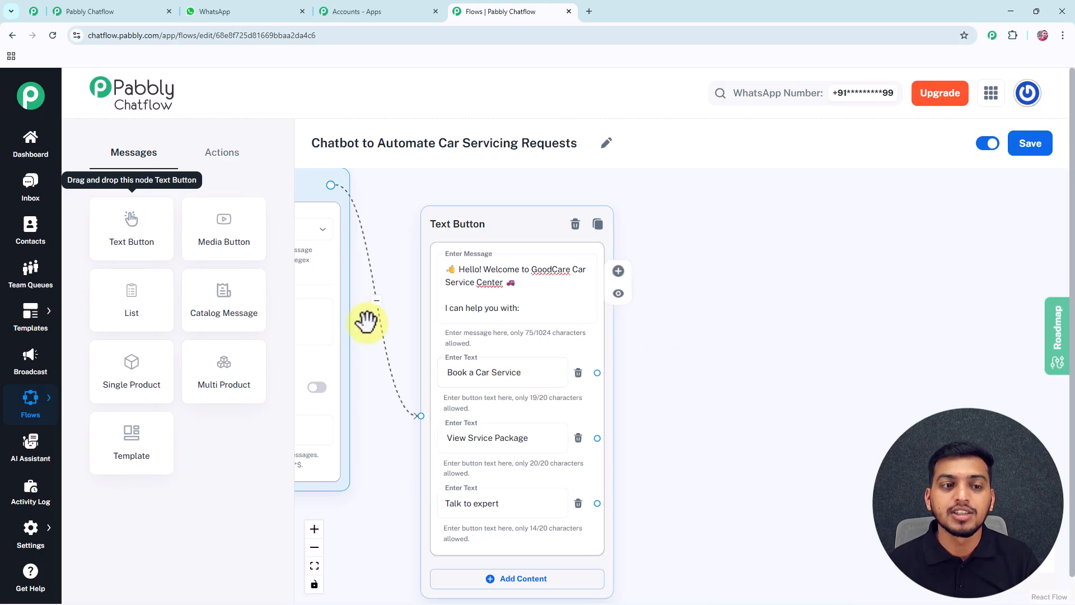
left_click(223, 163)
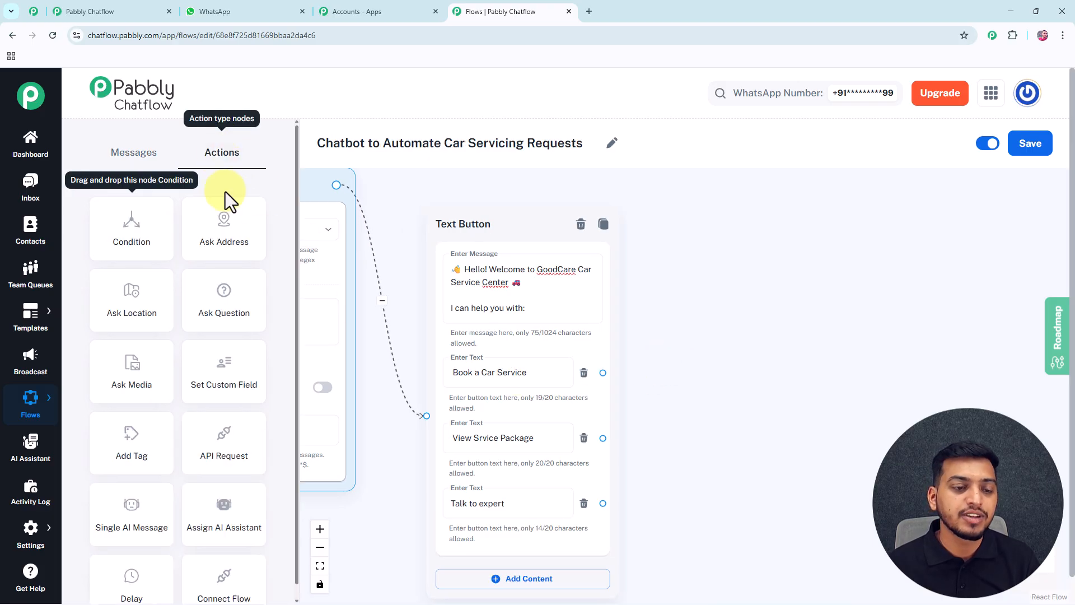
left_click_drag(225, 306, 724, 305)
left_click_drag(625, 364, 564, 309)
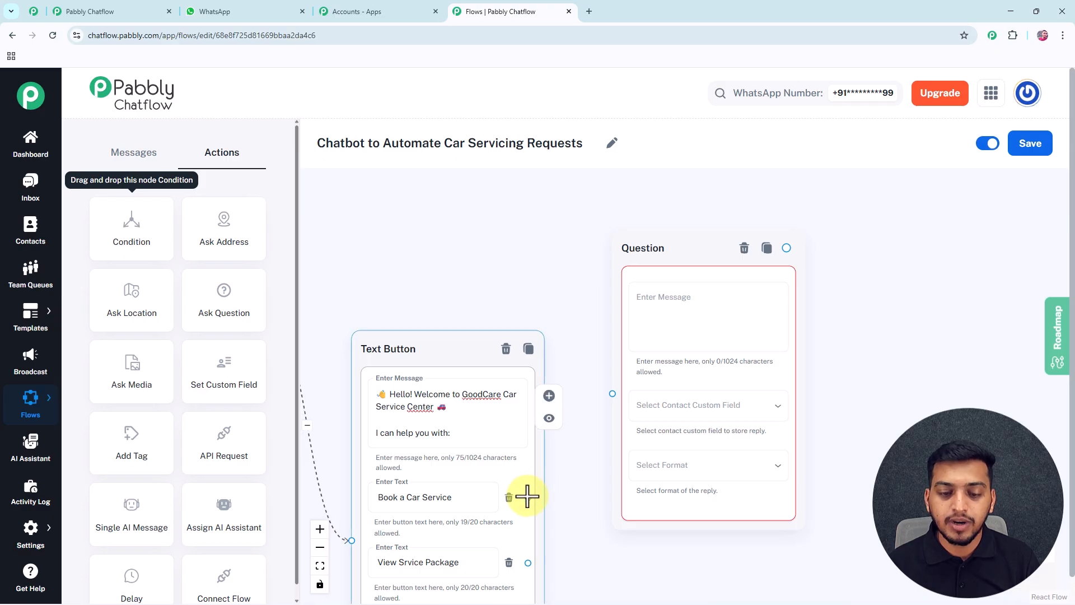
left_click_drag(527, 496, 618, 381)
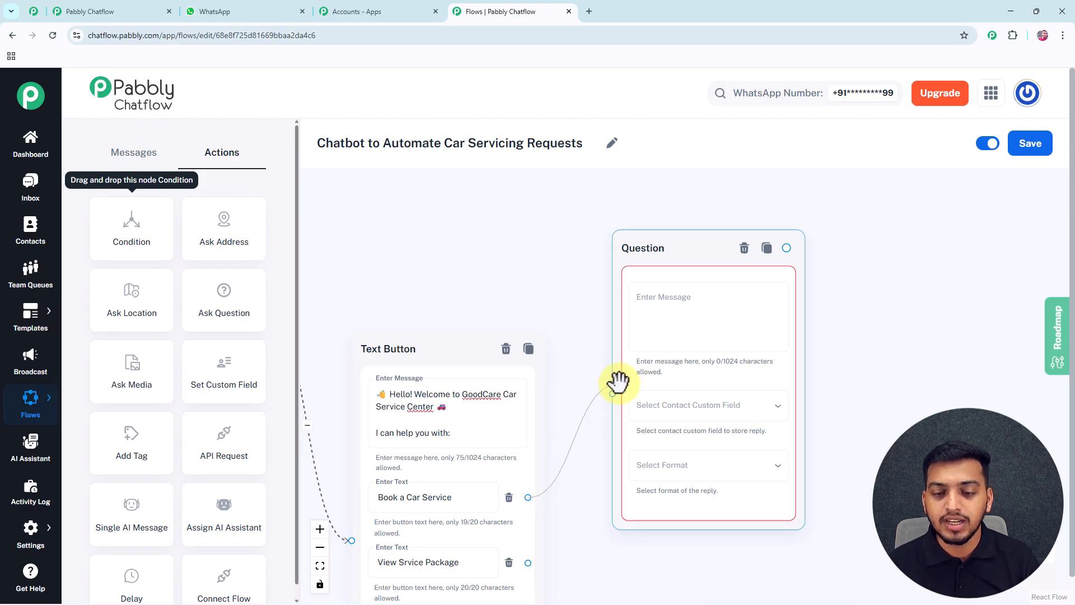
Paste the message requesting car details as "Car Brand - Model - Year" into the Question node and store the reply in the car_details custom field.
left_click(664, 305)
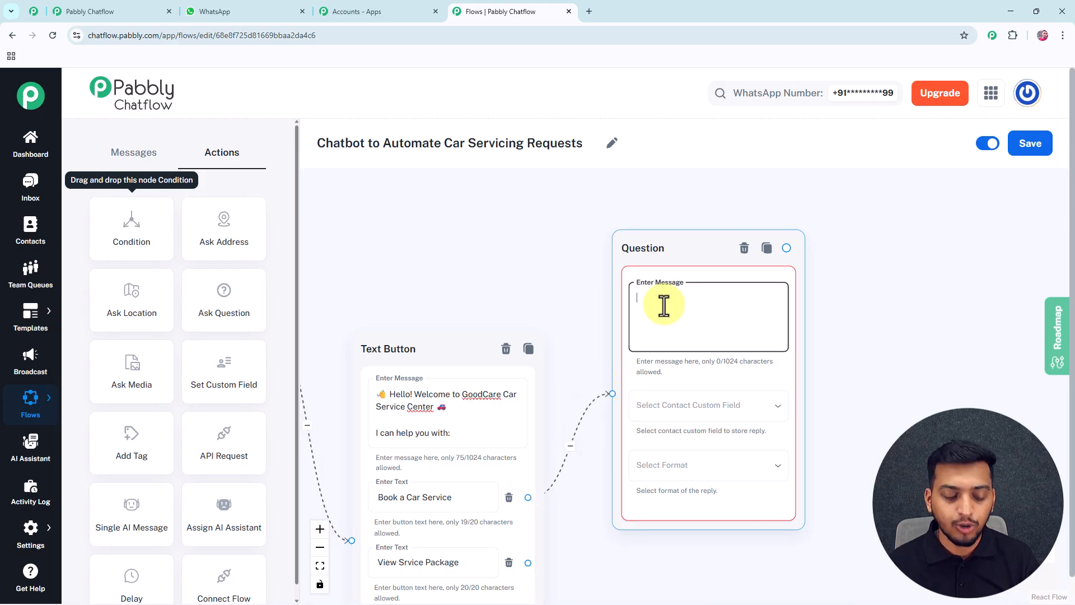
key("ctrl+v")
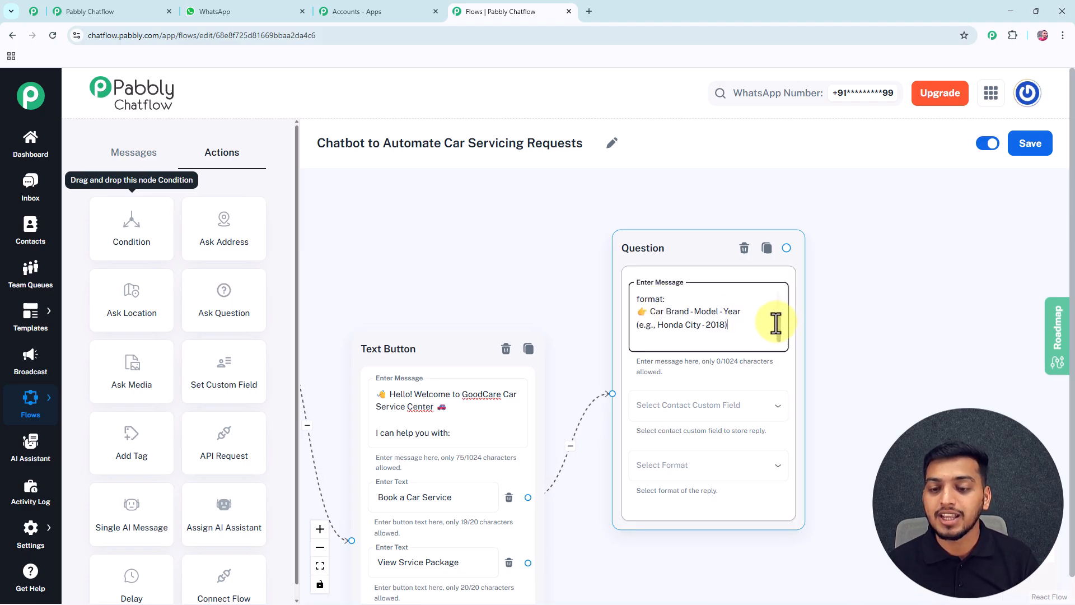
mouse_move(776, 324)
left_mouse_down()
mouse_move(781, 297)
mouse_move(780, 312)
left_mouse_up()
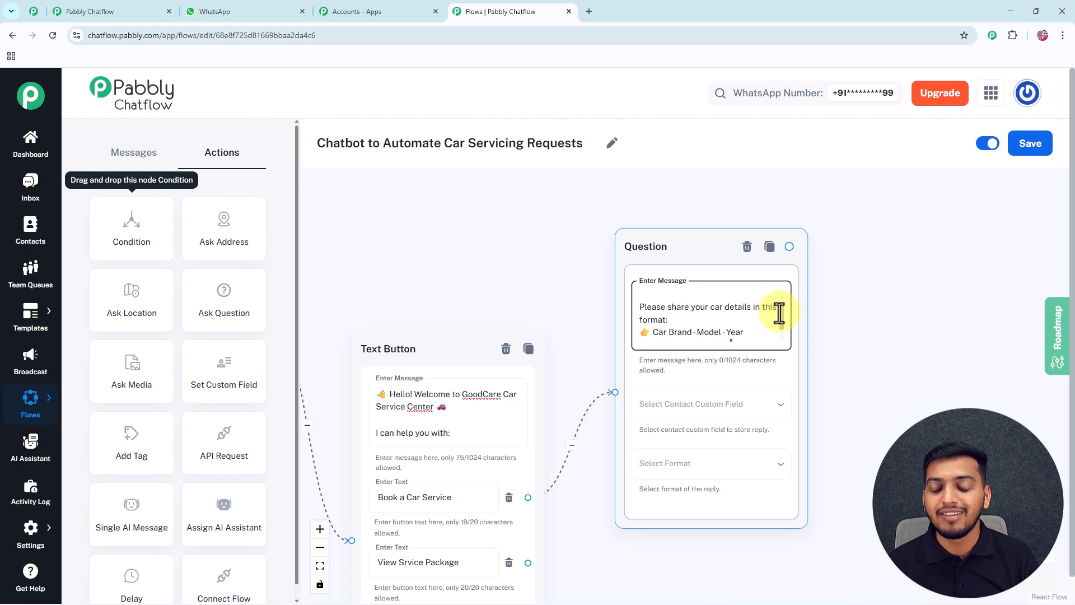
left_click(734, 415)
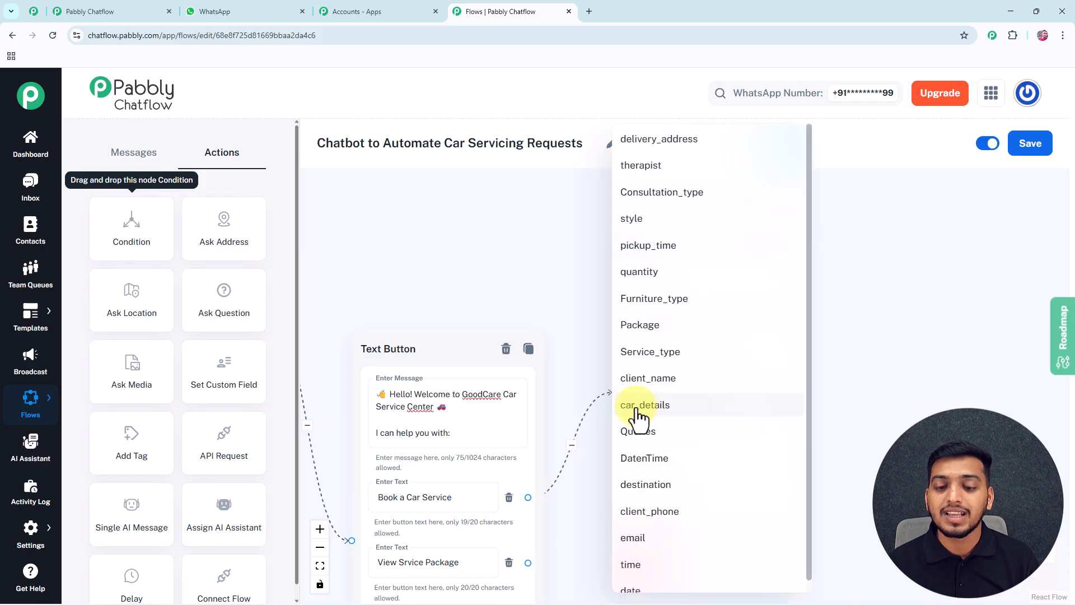
left_click(654, 414)
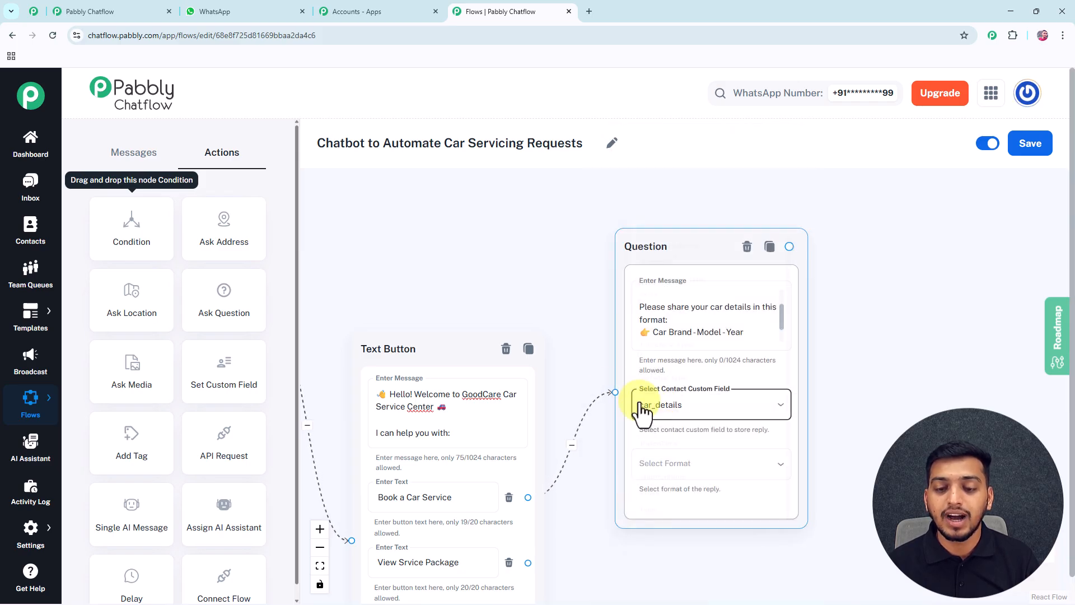
Set the reply format of the car details Question node to Any.
left_click_drag(593, 365, 538, 365)
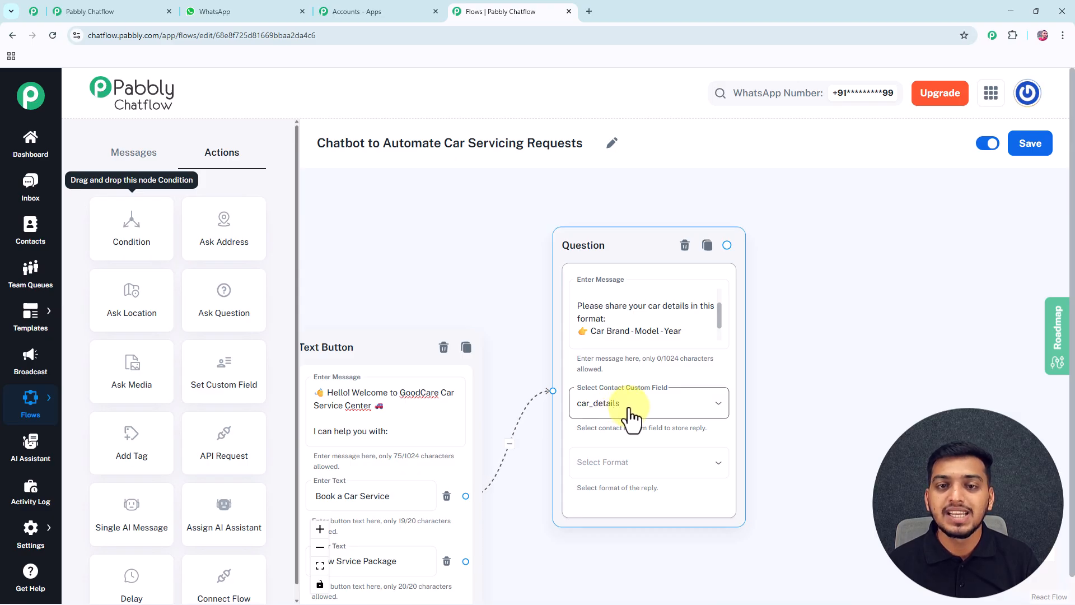
left_click(617, 465)
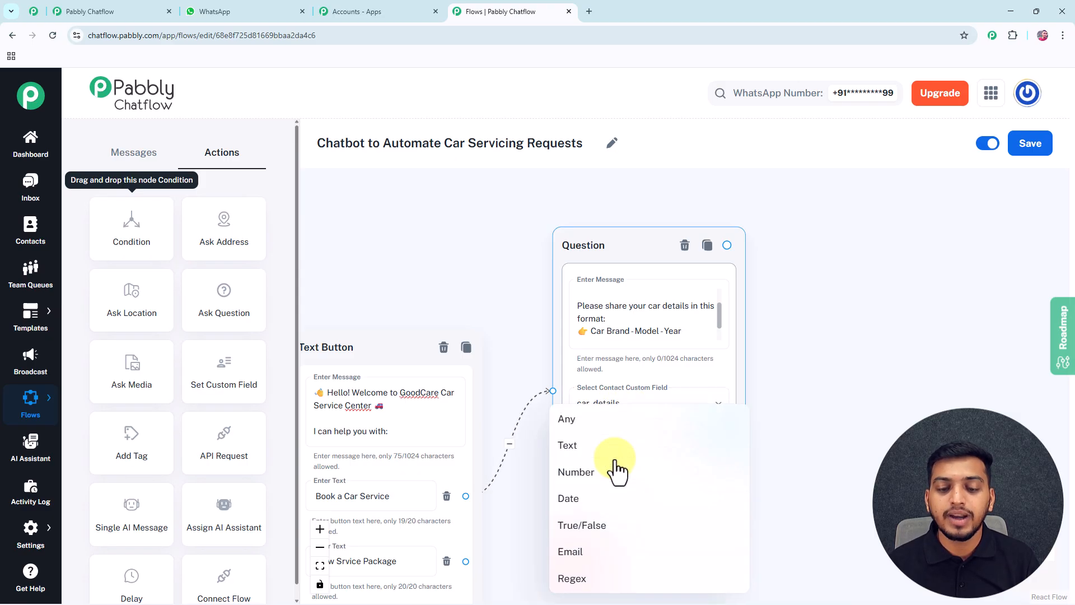
left_click(614, 426)
Add a Text Button node with the message "Thanks! Now, please choose your preferred service type:" and connect the car details Question node to it.
left_click_drag(798, 415, 607, 404)
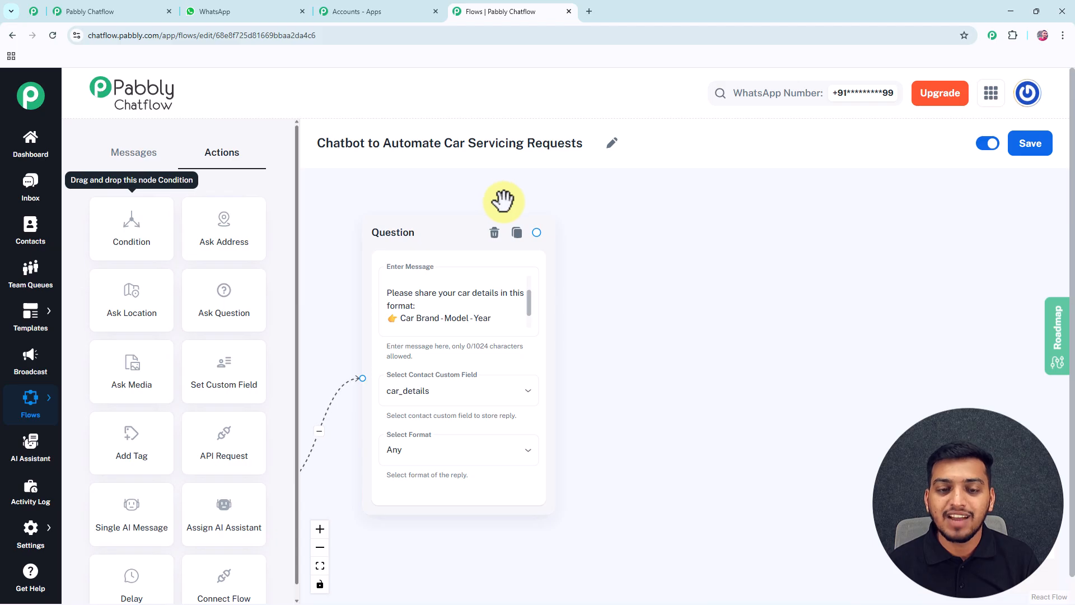
left_click_drag(503, 200, 469, 201)
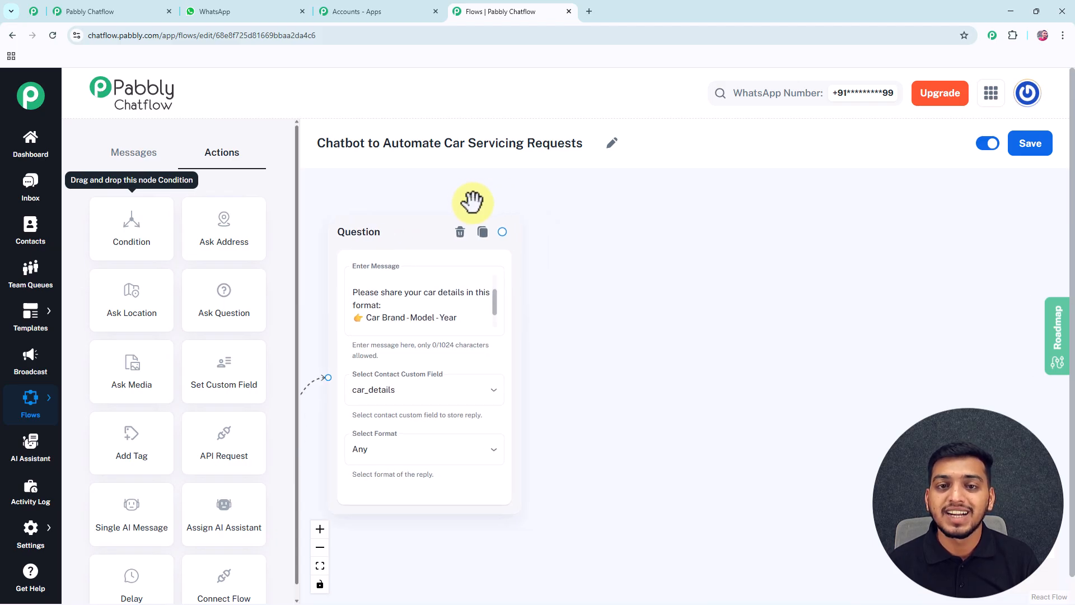
left_click(141, 159)
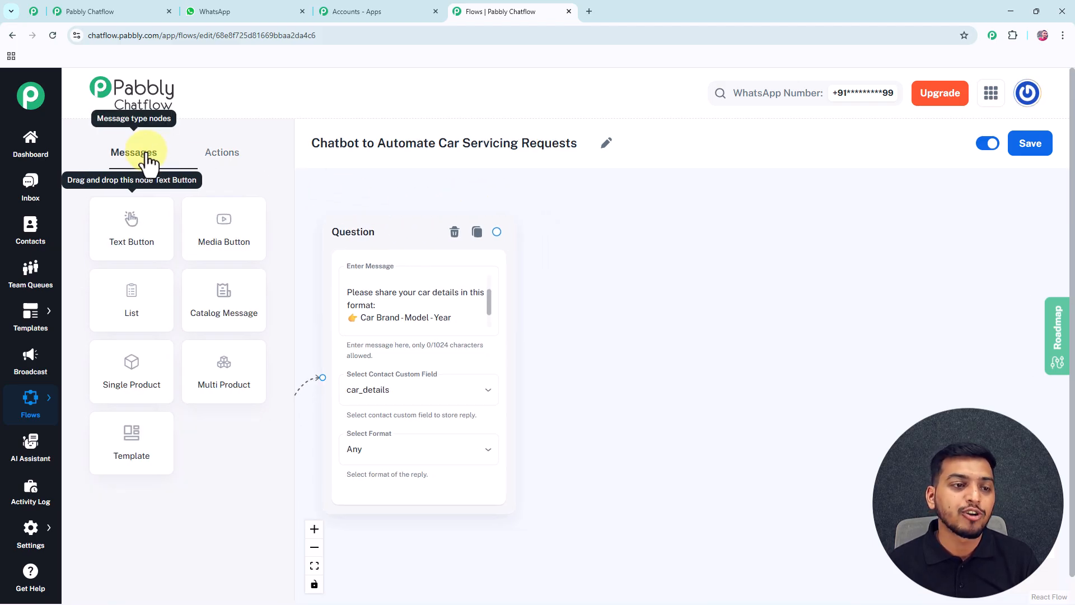
left_click_drag(120, 230, 607, 268)
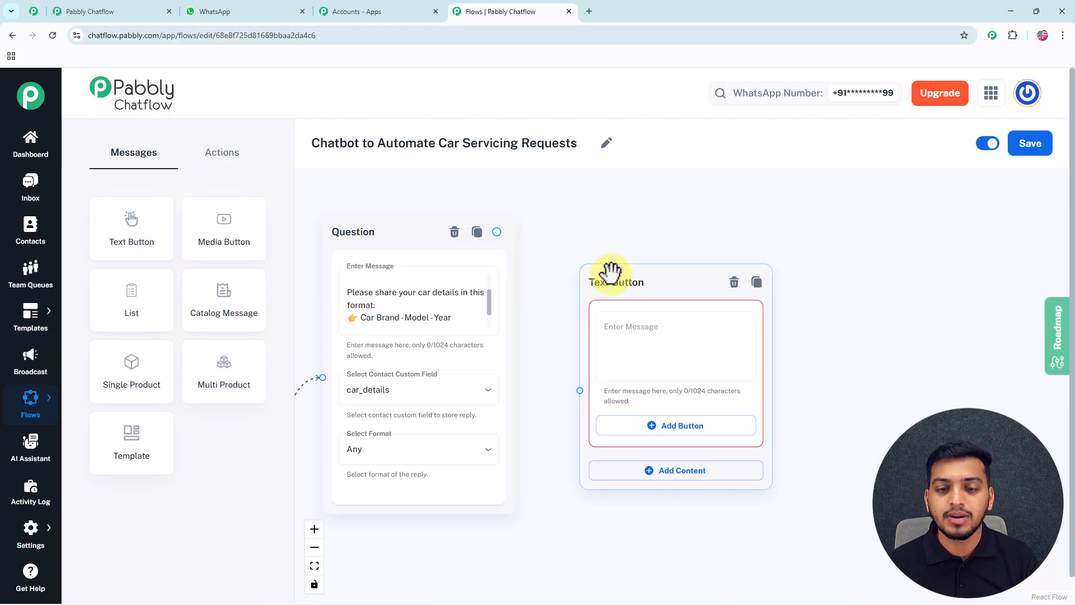
left_click(615, 277)
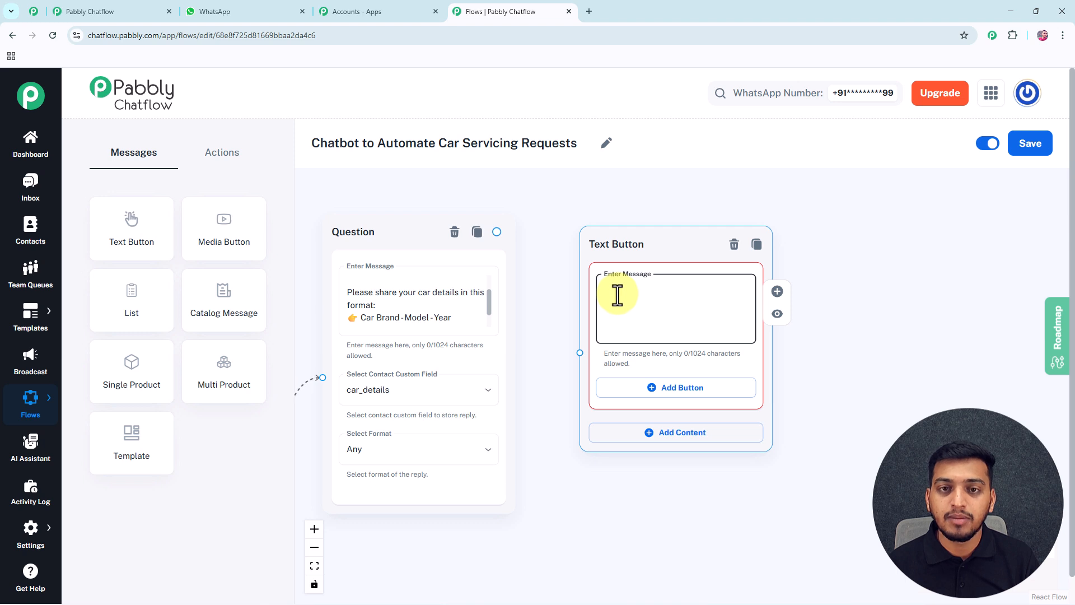
type("Thanks! Now, please choose your preferred service type:")
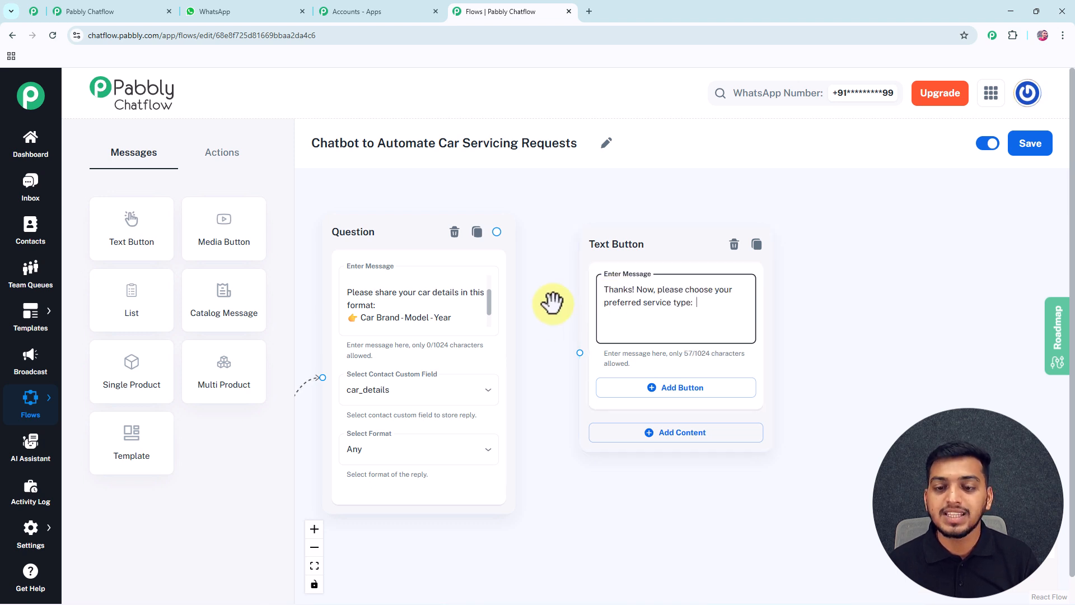
left_click_drag(497, 231, 582, 352)
Add three buttons to the service type message, labelled "Regular Maintenance", "Full Service" and "Premium Care".
left_click_drag(557, 289, 517, 278)
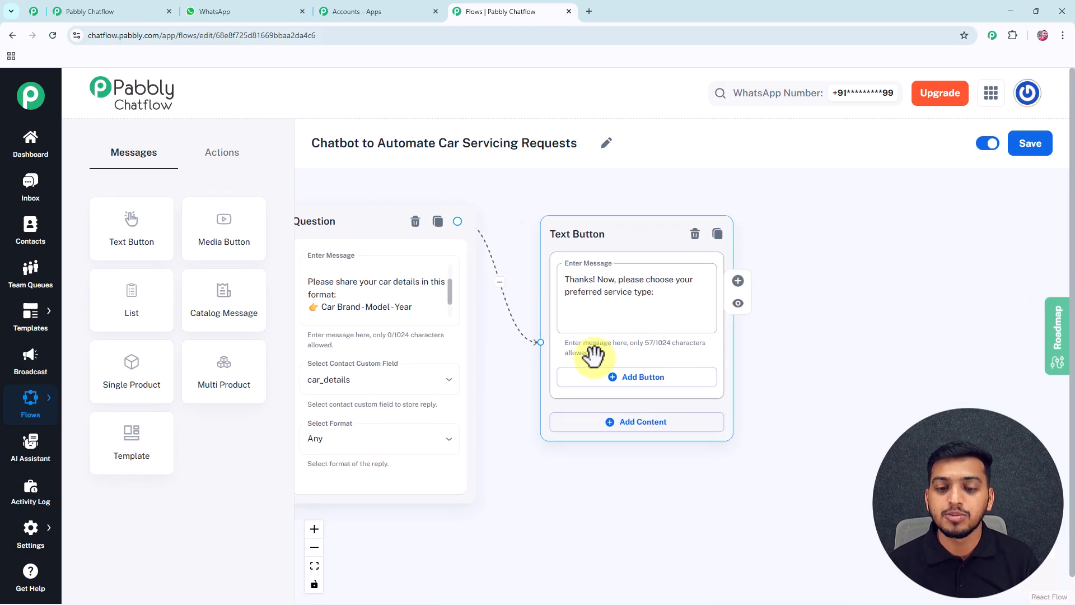
left_click(605, 377)
left_click(601, 439)
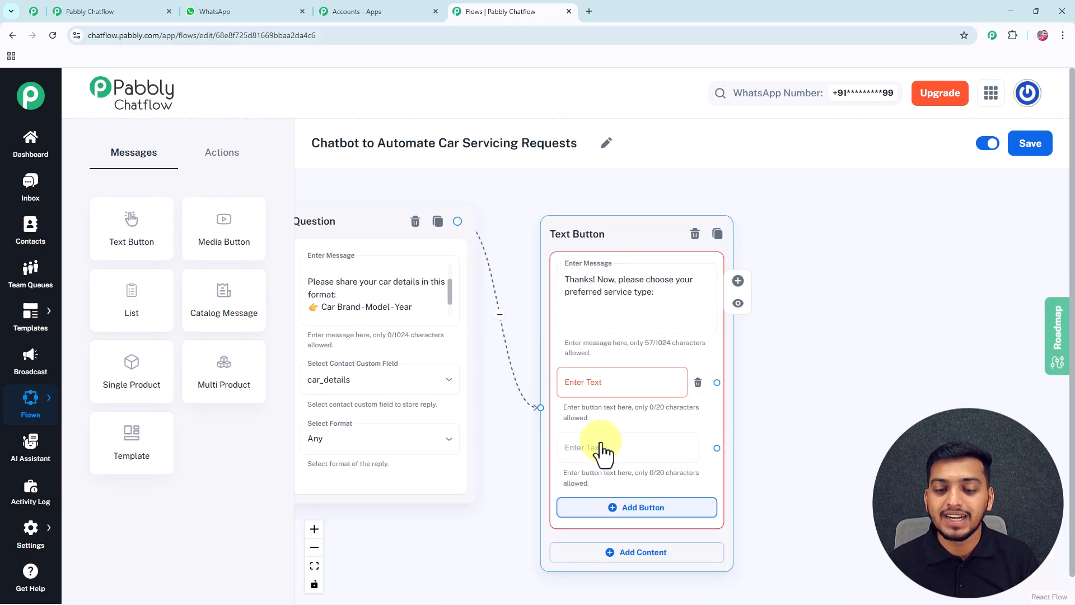
left_click(598, 511)
left_click_drag(739, 454, 723, 393)
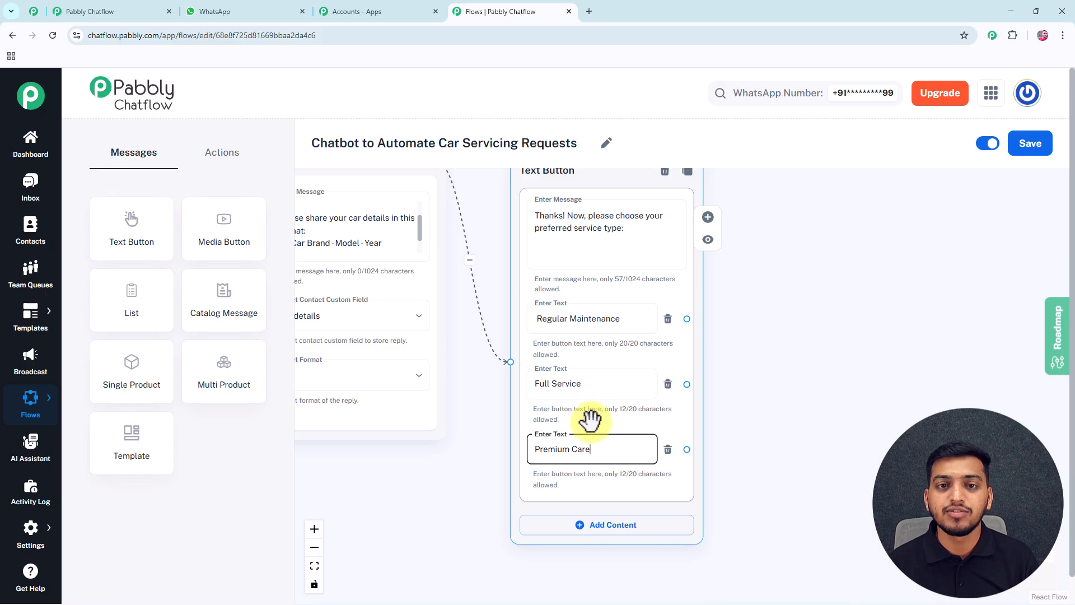
Add a Set Custom Field node and connect the "Regular Maintenance" button to it.
left_click_drag(778, 392, 617, 398)
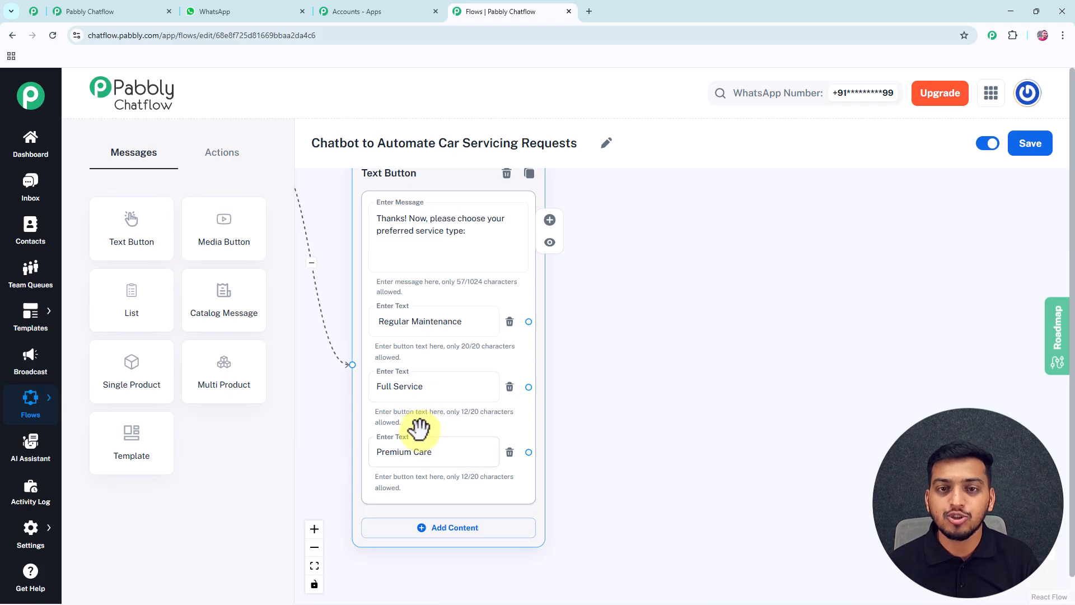
left_click(222, 155)
left_click_drag(223, 368, 666, 209)
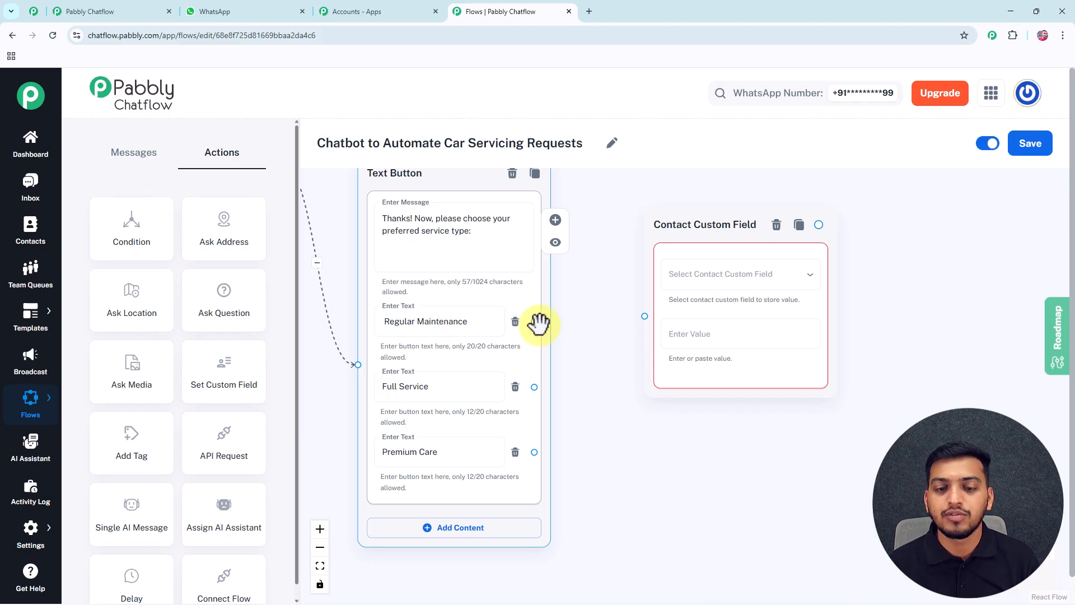
left_click_drag(534, 321, 644, 316)
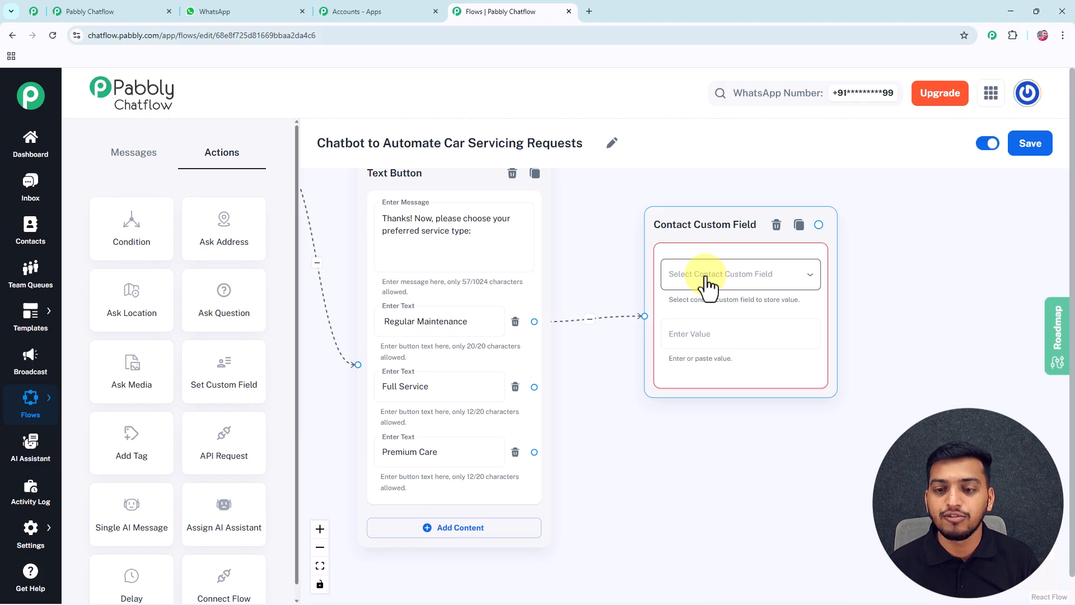
Select Service_type in the Contact Custom Field node and copy the button label "Regular Maintenance" in as its value.
left_click(708, 283)
left_click(617, 358)
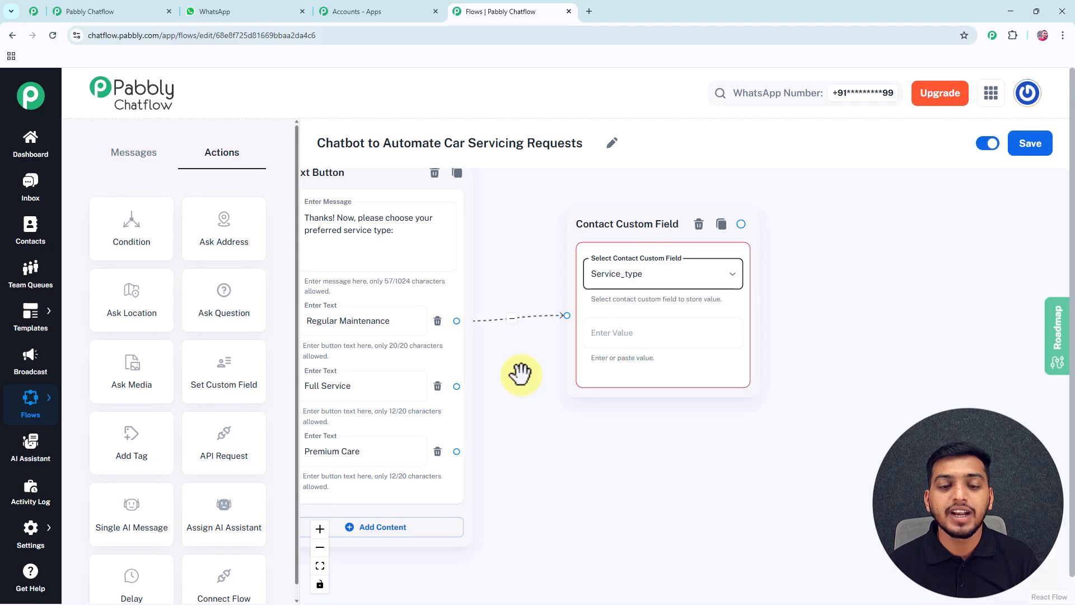
left_click_drag(517, 368, 545, 365)
left_click(621, 333)
left_click(434, 315)
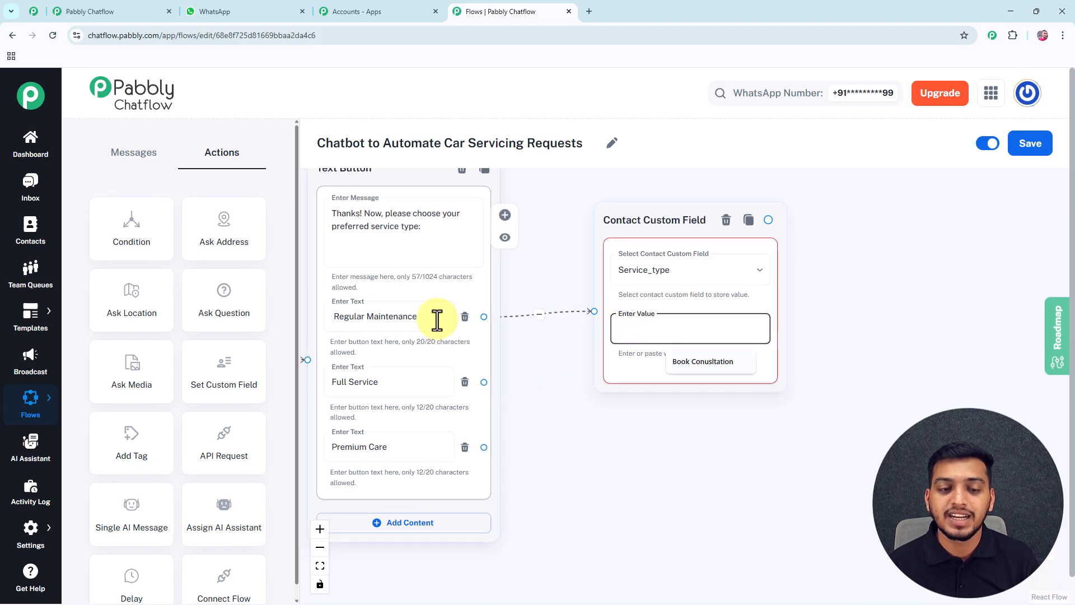
triple_click(392, 315)
key("ctrl+c")
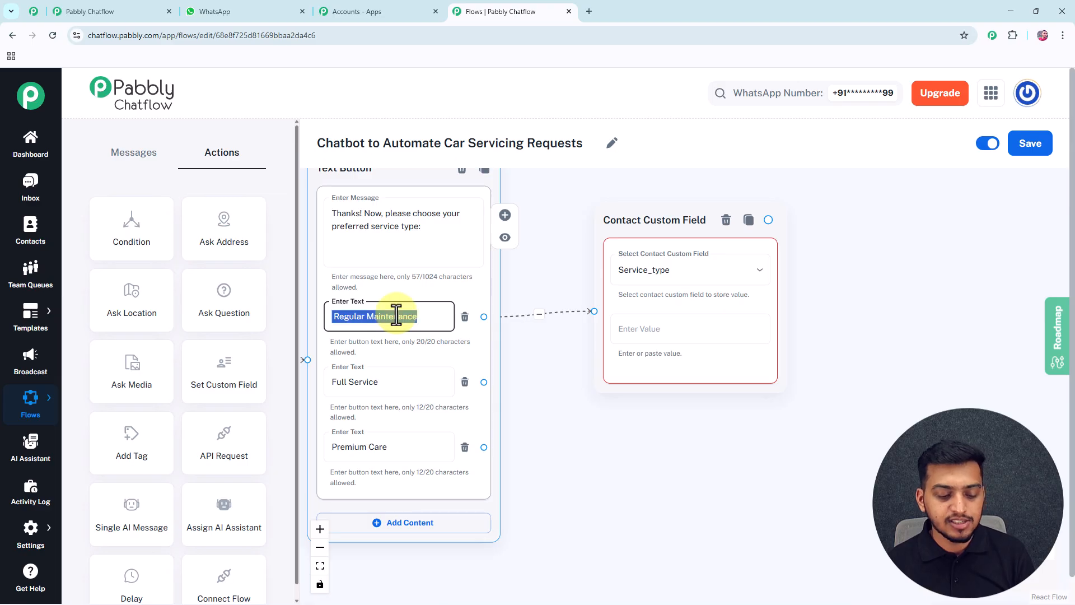
left_click(623, 328)
key("ctrl+v")
left_click(563, 356)
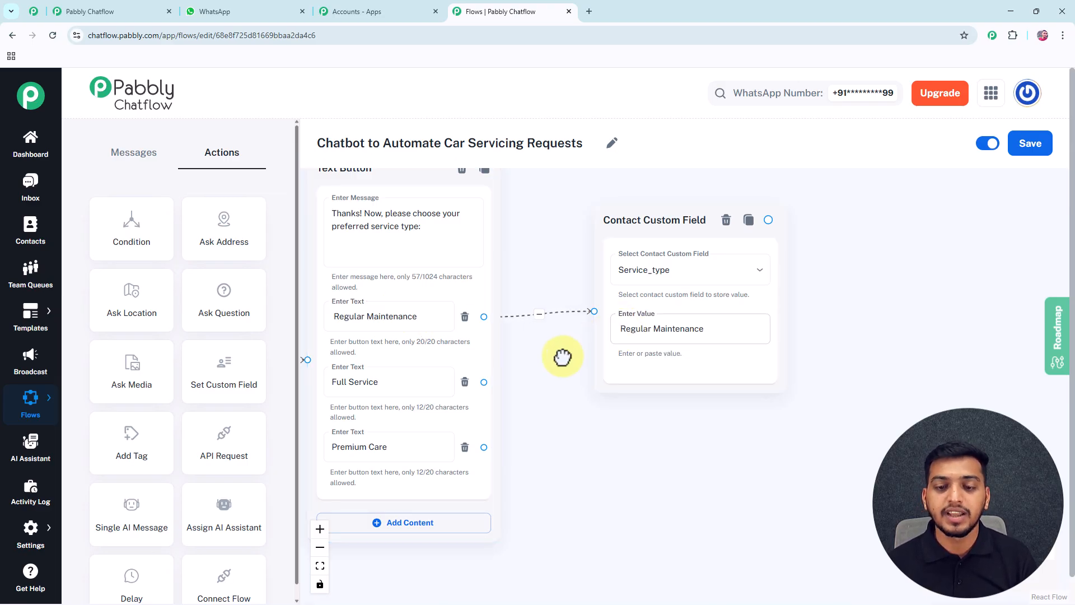
Add connected Service_type custom field nodes with the values "Full Service" and "Premium Care" for the other two buttons, and save the flow.
left_click_drag(563, 355, 543, 343)
left_click_drag(611, 212, 608, 256)
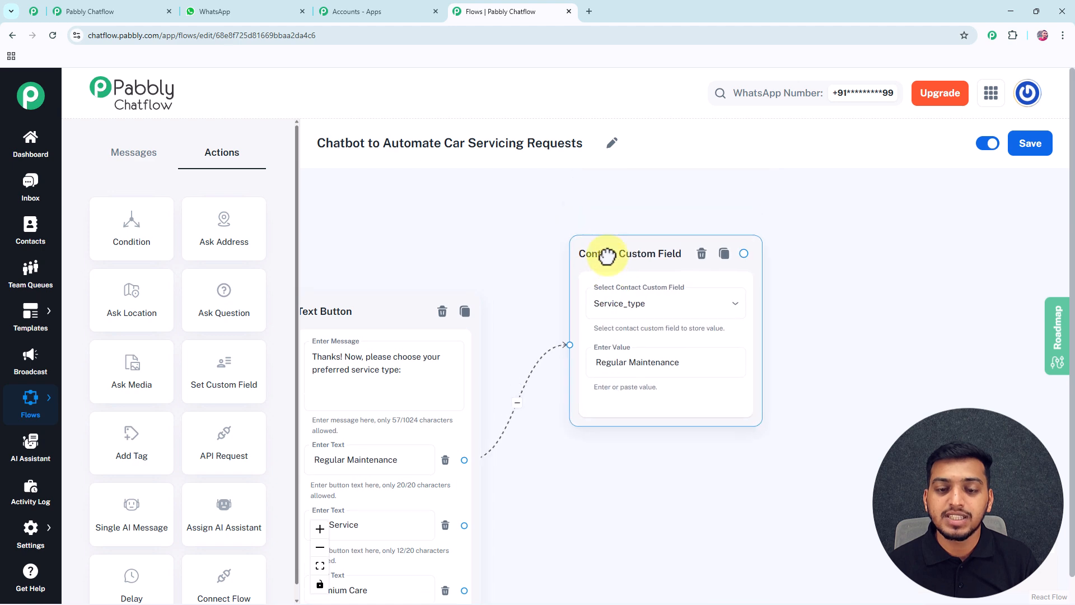
left_click_drag(521, 281, 530, 233)
left_click_drag(514, 456, 547, 368)
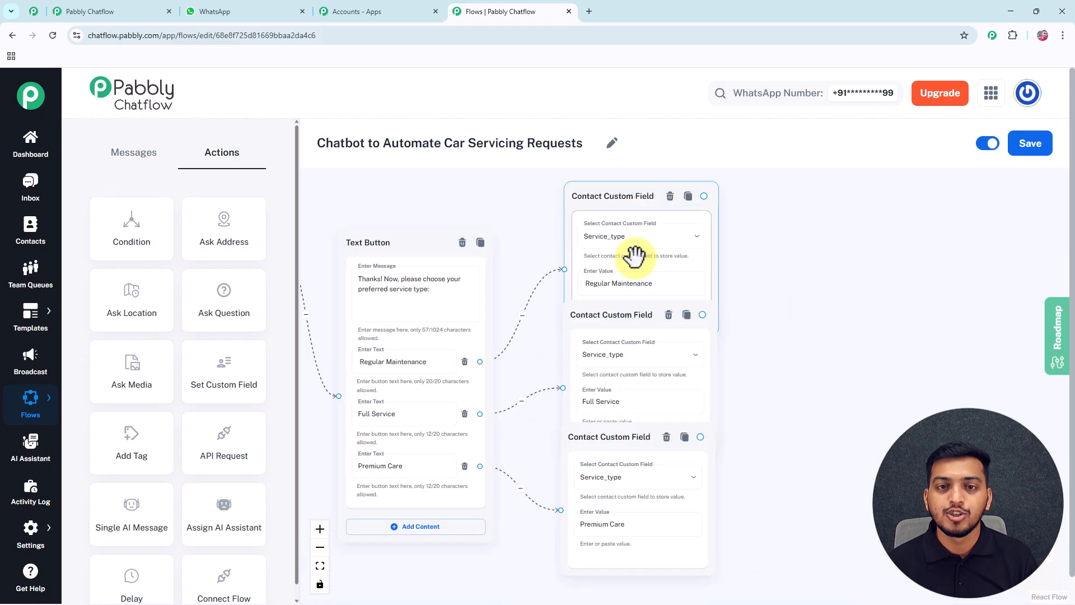
left_click(620, 309)
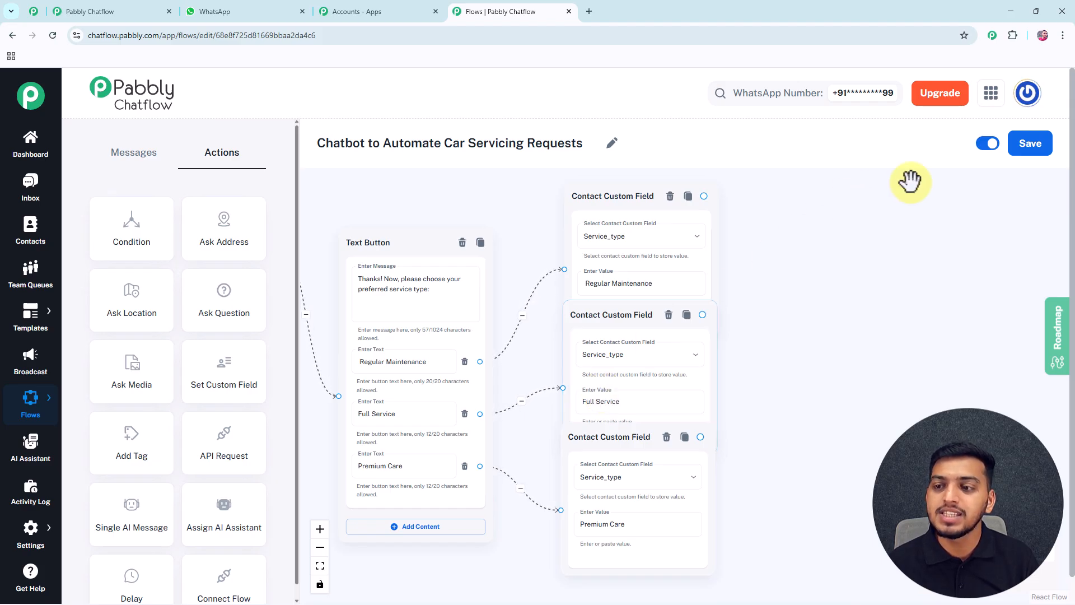
left_click(1019, 150)
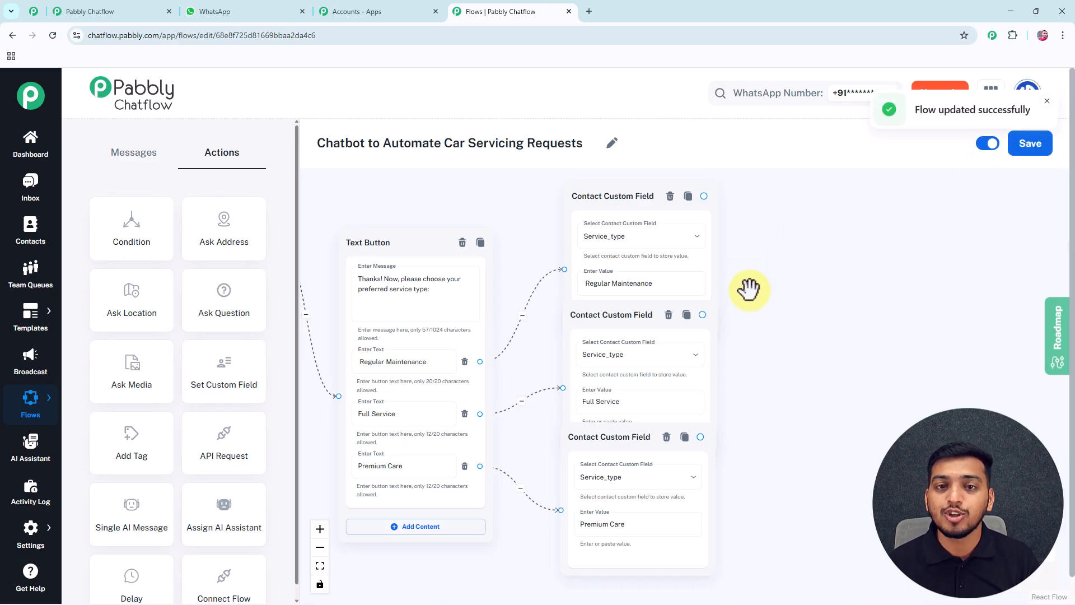
Add a contact custom field named "Test" in the Contact Custom Fields settings and save it.
scroll(748, 289, "down", 2)
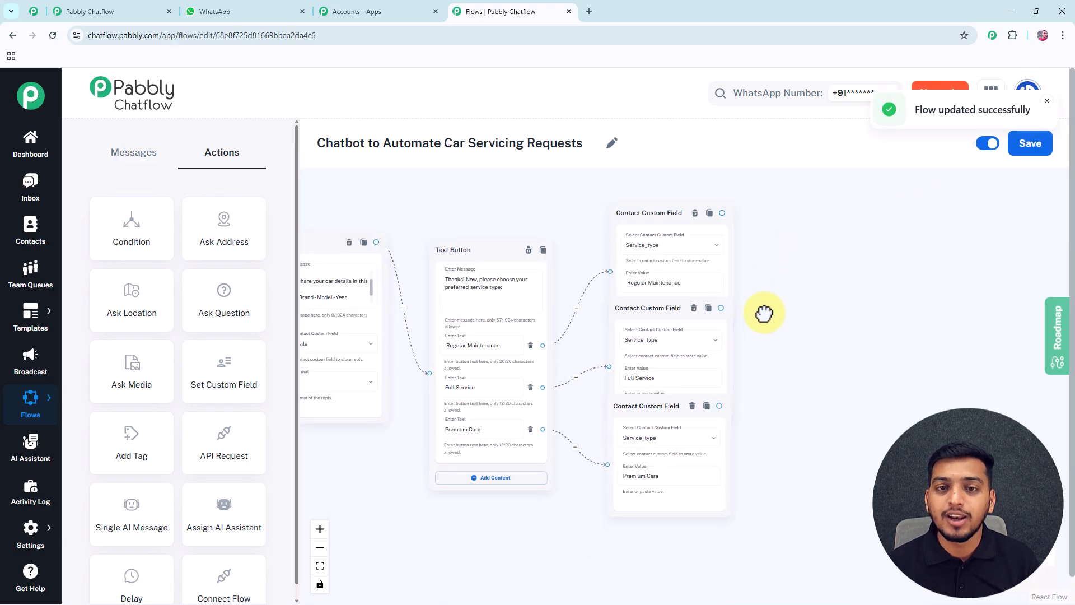
mouse_move(29, 530)
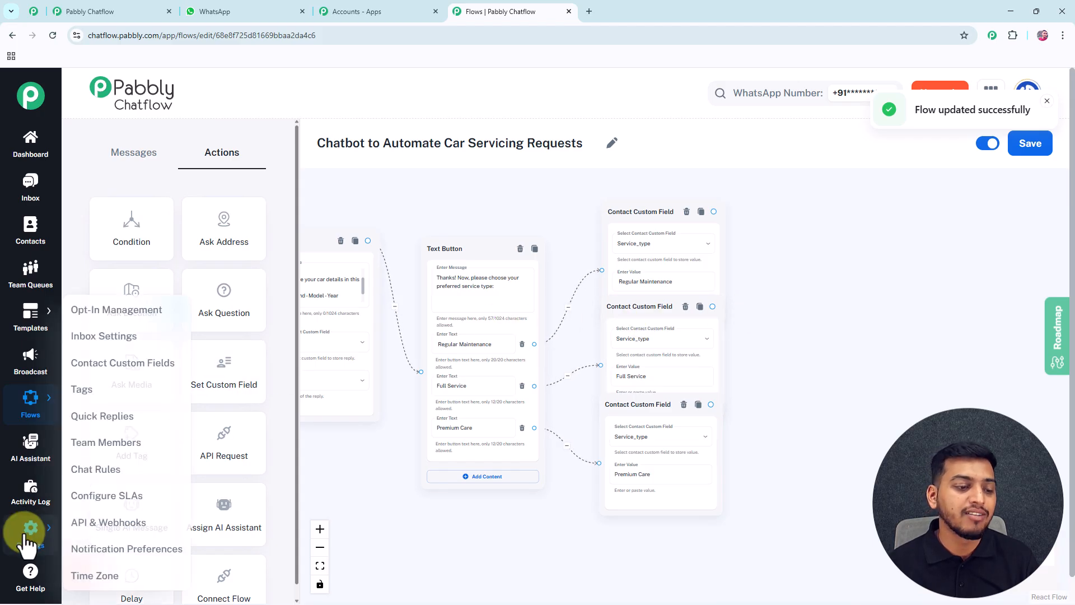
left_click(132, 376)
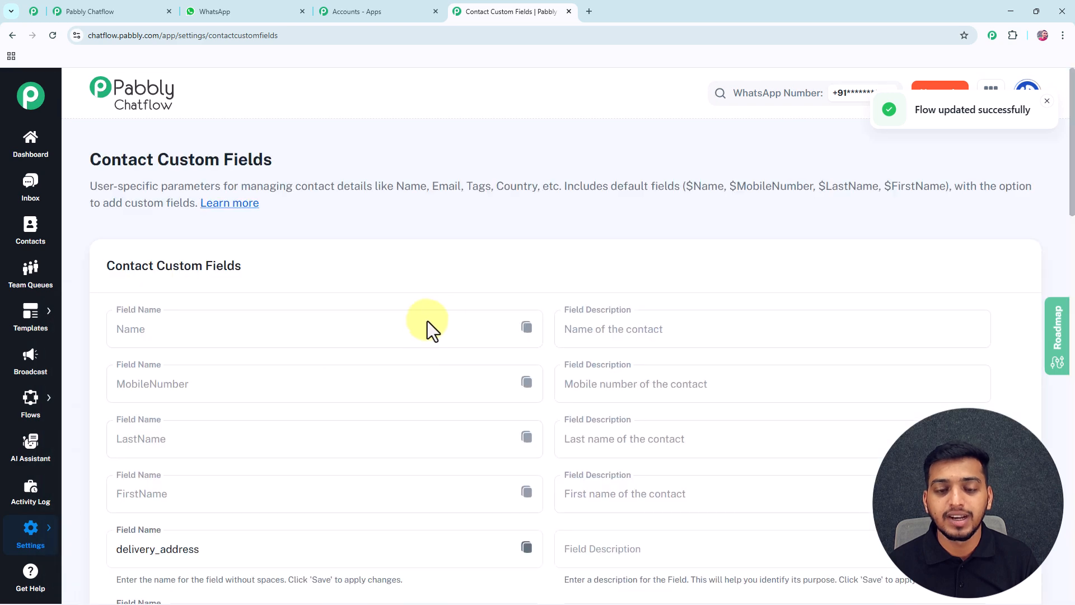
scroll(481, 314, "down", 2)
scroll(481, 314, "down", 11)
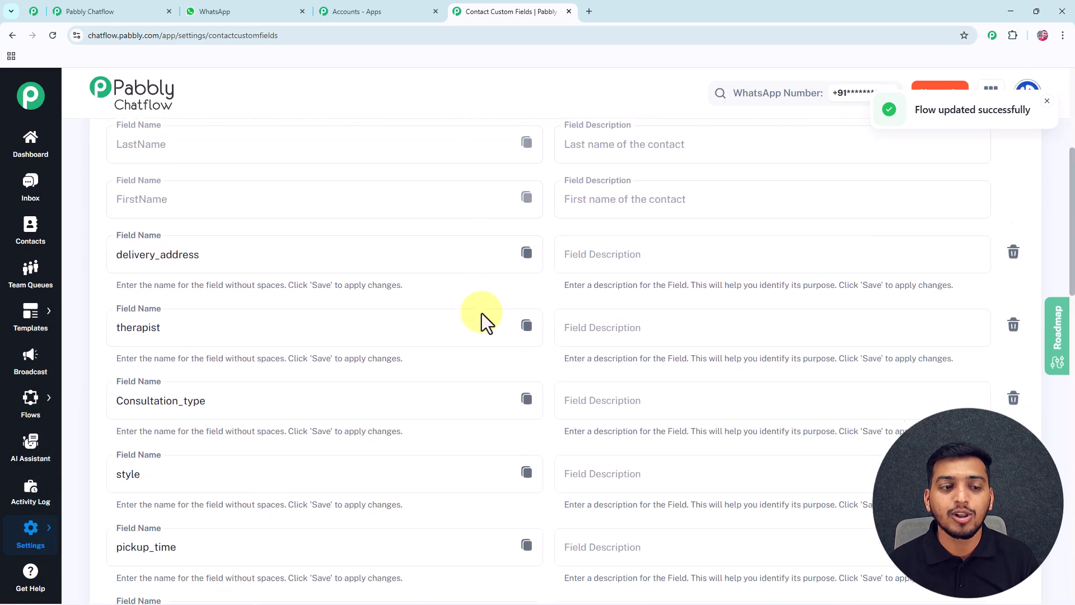
scroll(482, 314, "down", 12)
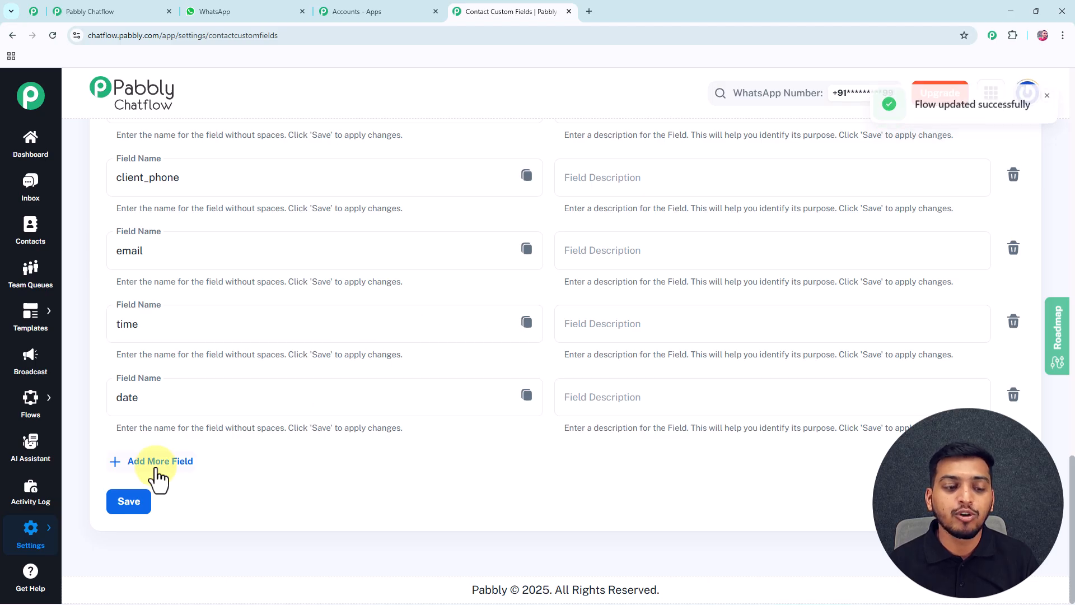
left_click(159, 471)
left_click(154, 469)
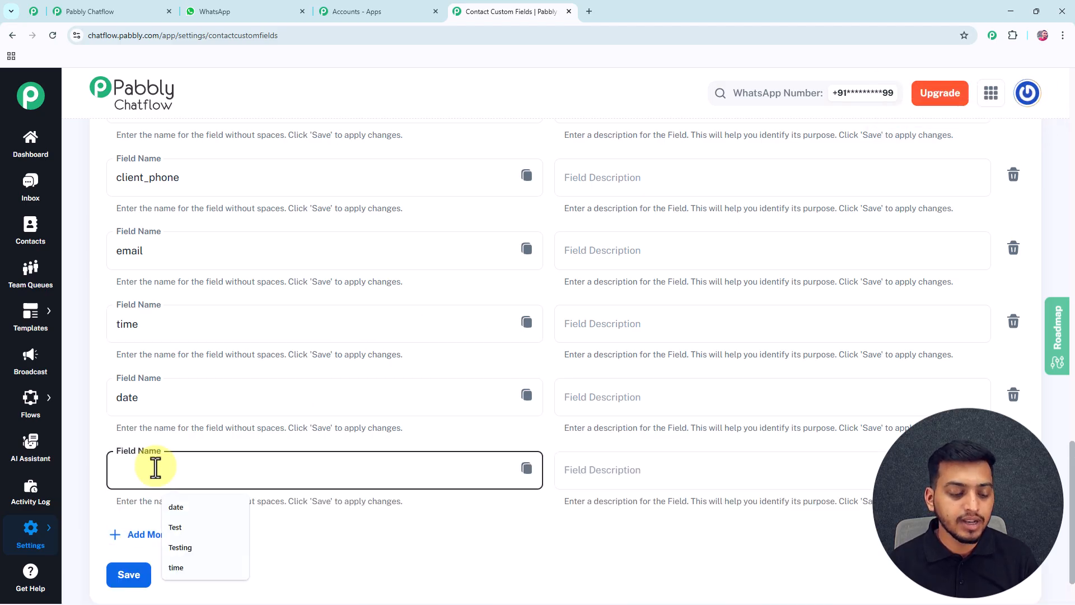
type("Test")
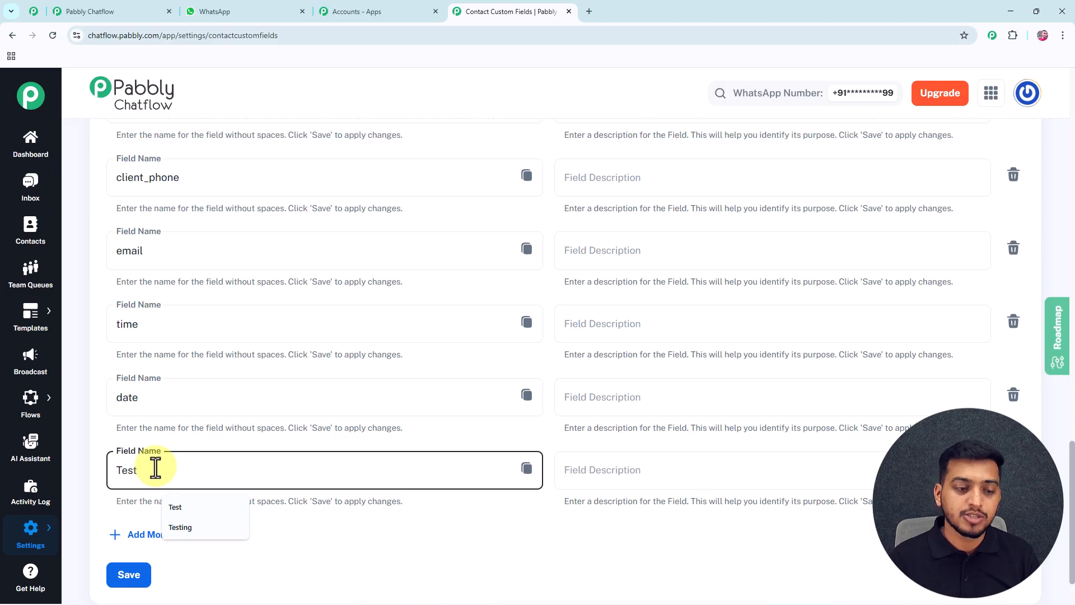
left_click(136, 577)
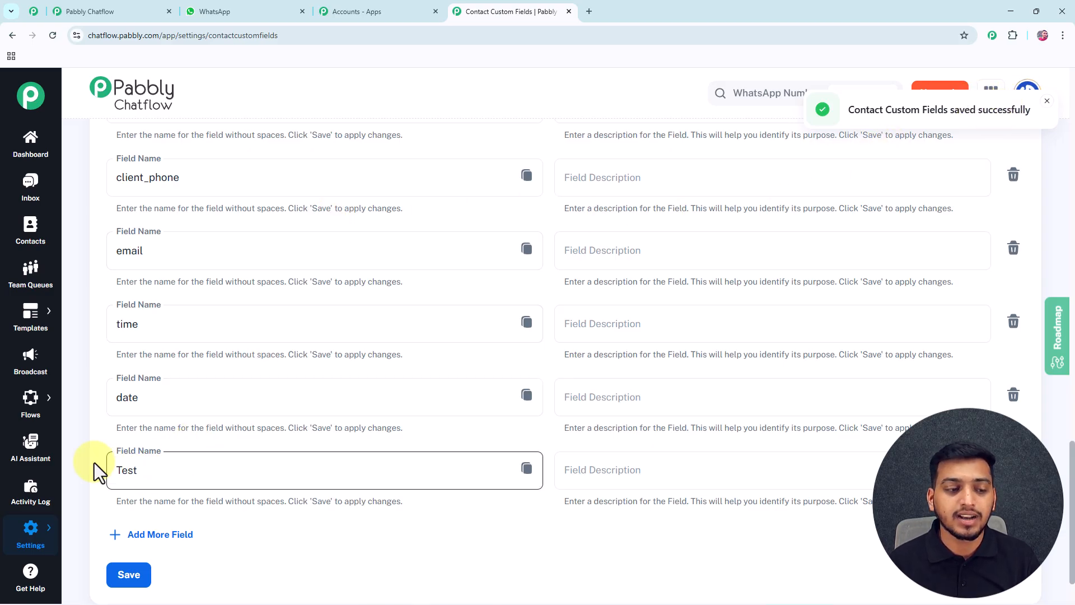
Reopen the flow "Chatbot to Automate Car Servicing Requests" from the Flow Builder list.
mouse_move(36, 404)
left_click(84, 399)
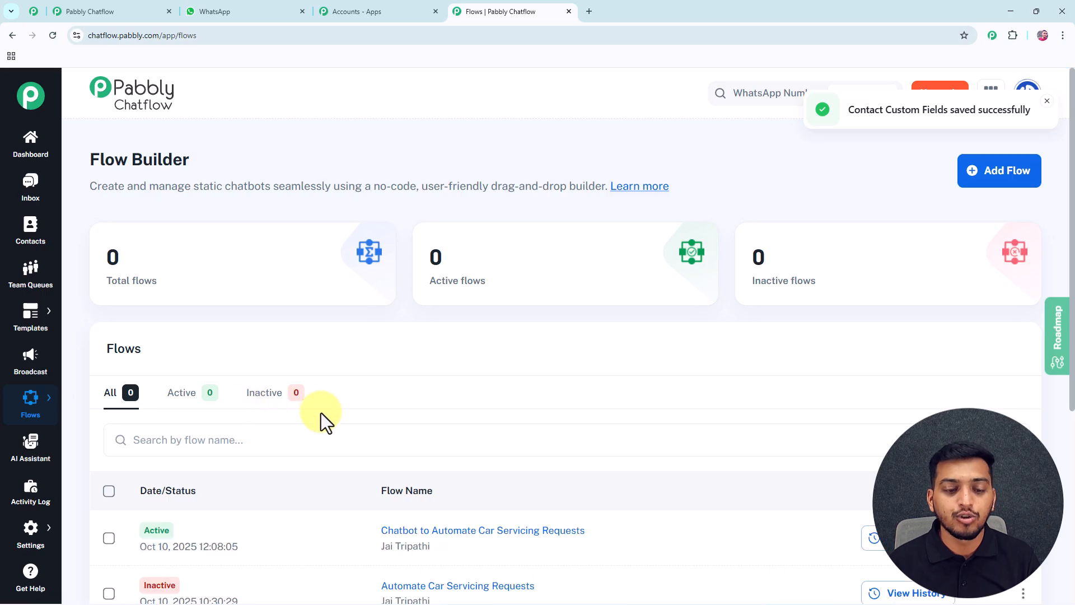
scroll(319, 423, "down", 3)
left_click(464, 362)
Check the available custom fields in the "Full Service" Contact Custom Field node for the Test field.
left_click_drag(673, 331, 486, 287)
scroll(486, 287, "down", 1)
left_click_drag(451, 252, 164, 215)
left_click(746, 301)
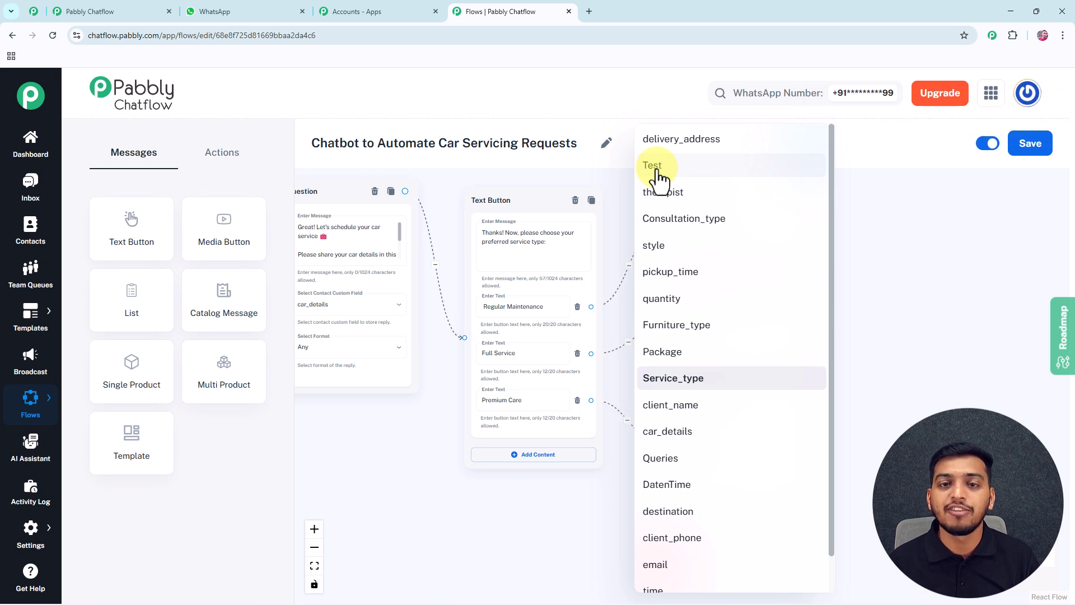
left_click(893, 213)
Add an Ask Question node with the message "Please enter your preferred date and time slot for the service: 📅 (e.g., 15 Oct 2025, Morning)".
left_click_drag(900, 254, 684, 290)
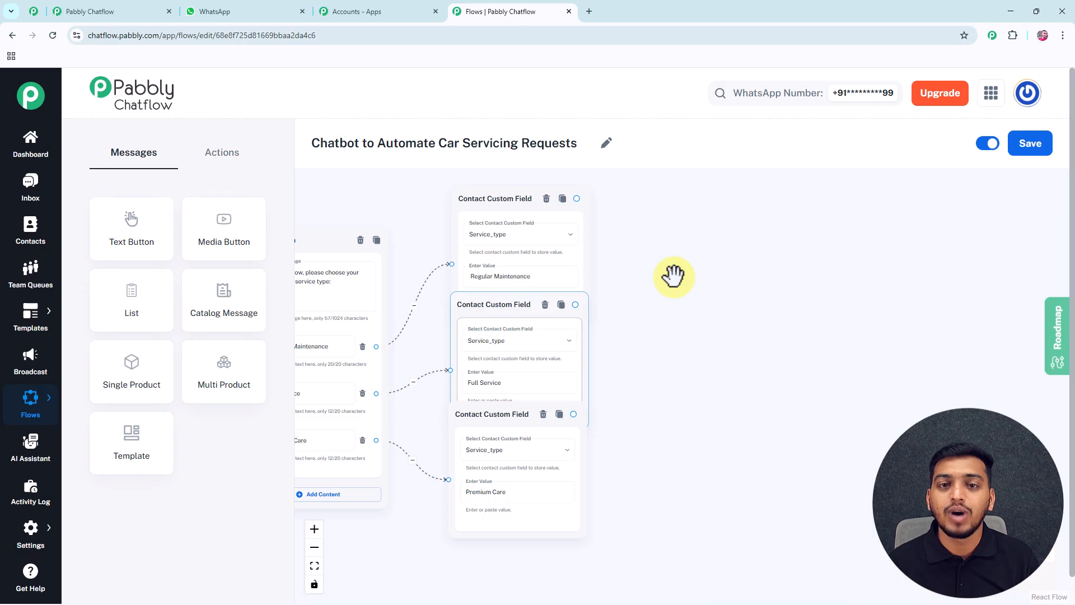
left_click(224, 163)
left_click_drag(222, 291, 668, 283)
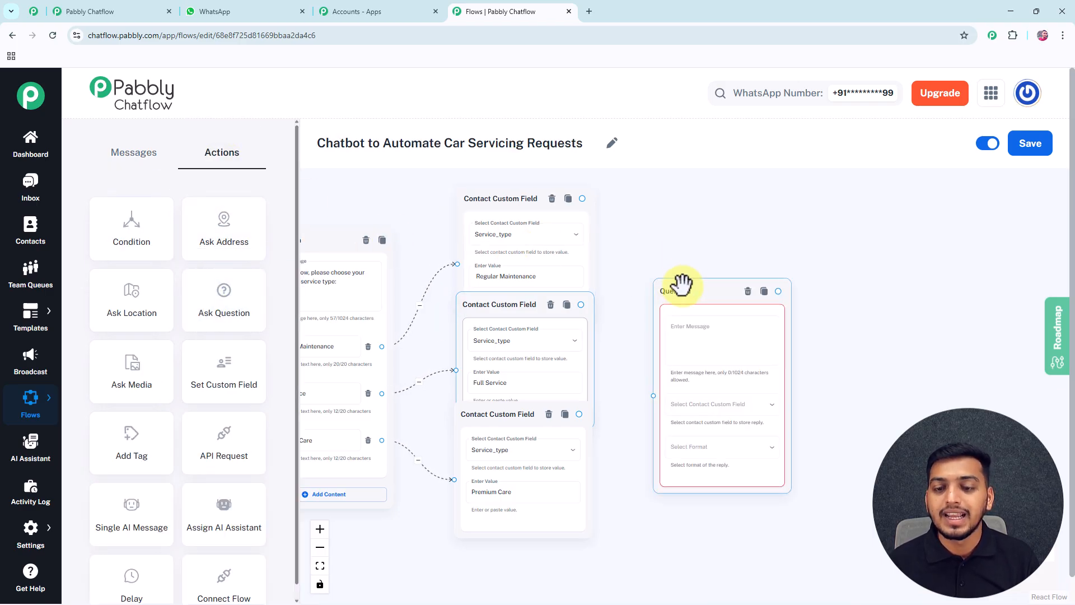
left_click(694, 326)
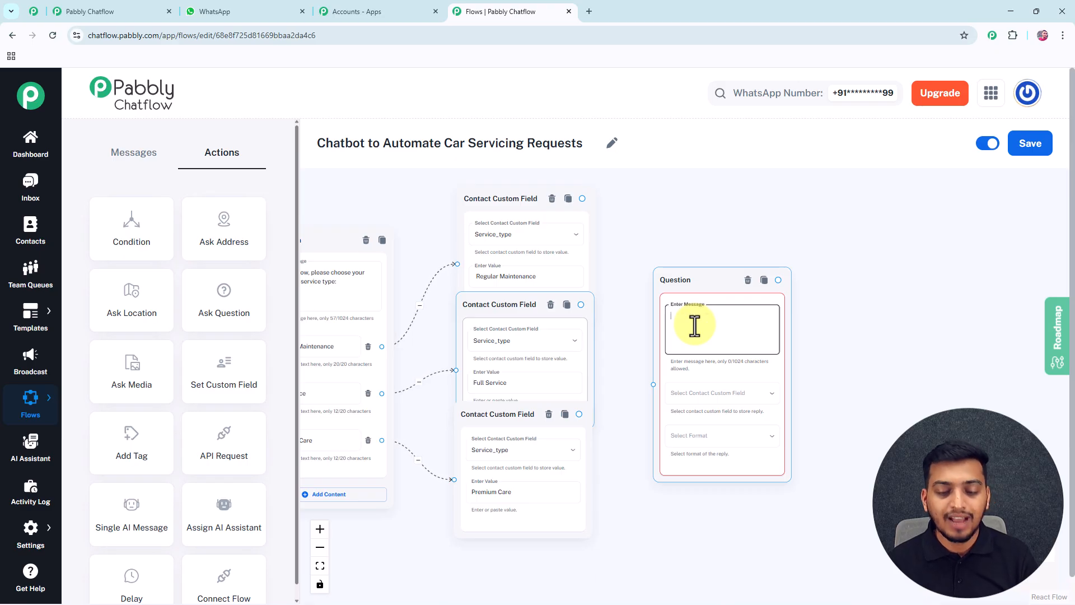
type("Please select your preferred date and time slot for the service: 📅 (e.g., 5 Oct 2025, Morning)")
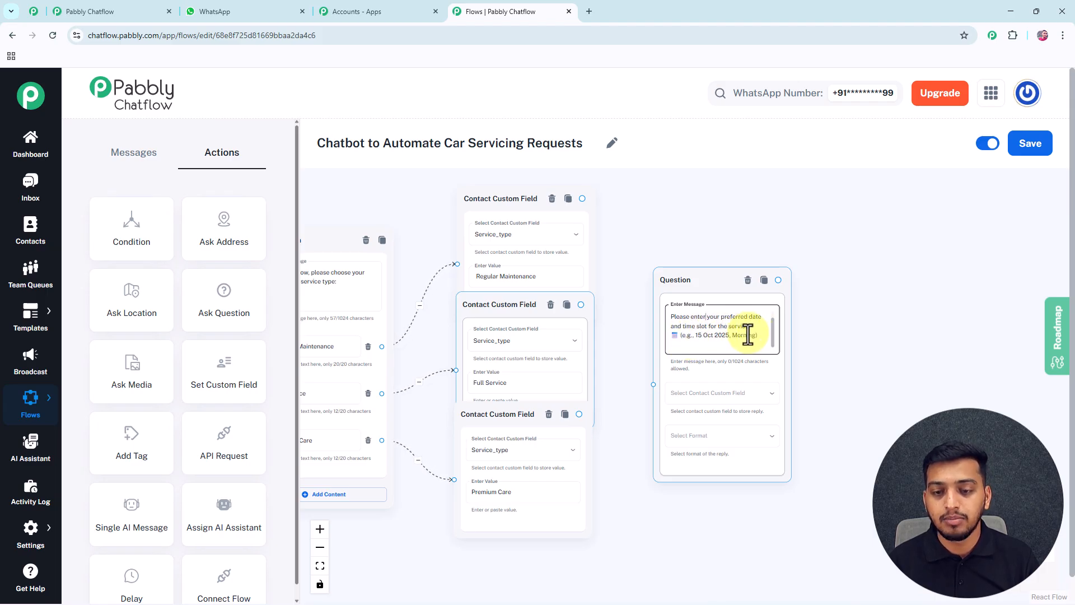
Connect the Regular Maintenance, Full Service and Premium Care custom field nodes to the date and time Question node.
left_click_drag(582, 198, 651, 385)
left_click_drag(589, 306, 653, 384)
left_click_drag(580, 414, 653, 385)
Store the date and time question's reply in the DatenTime custom field with the reply format Any.
left_click(696, 399)
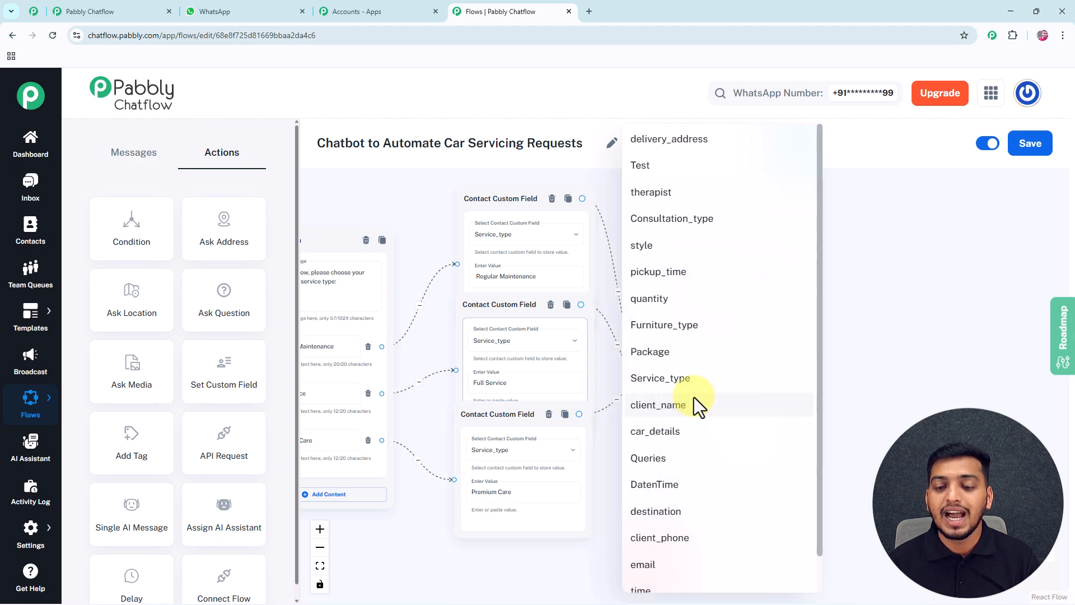
left_click(674, 486)
left_click_drag(847, 418, 792, 422)
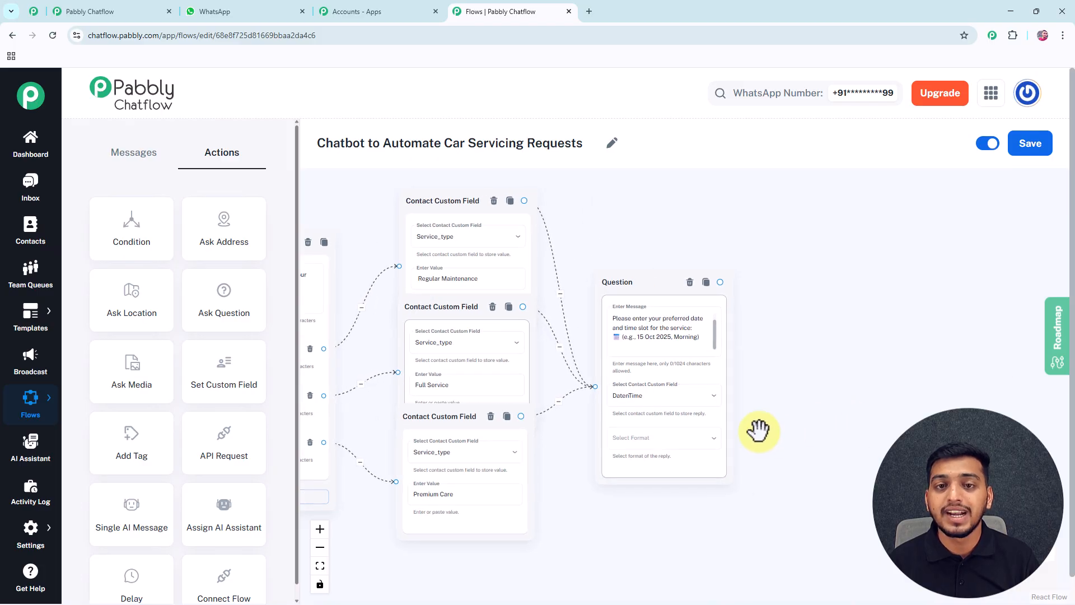
scroll(759, 430, "up", 3)
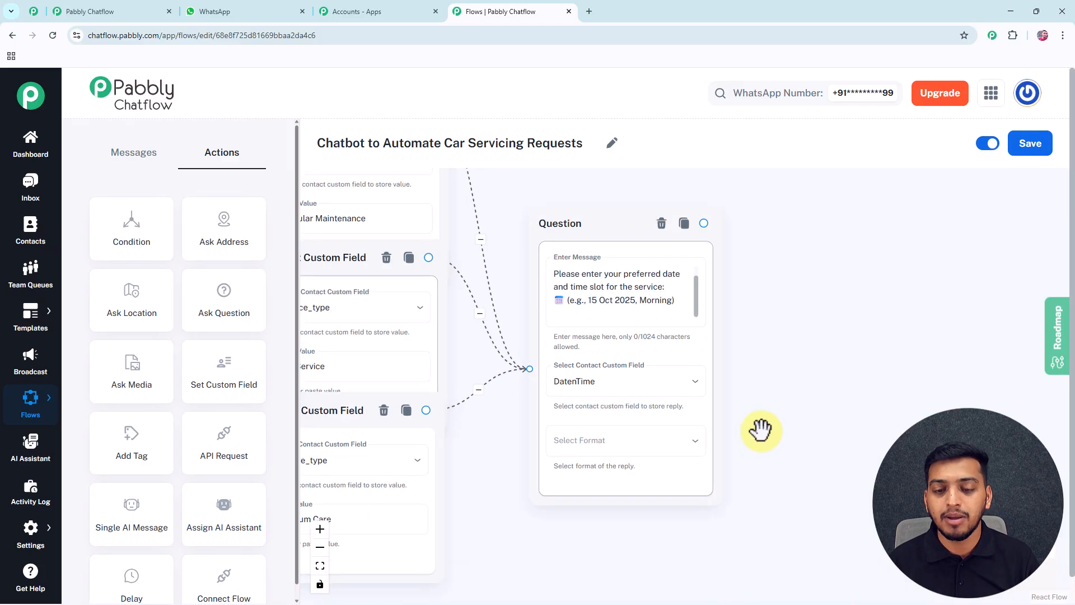
left_click(626, 446)
left_click(573, 429)
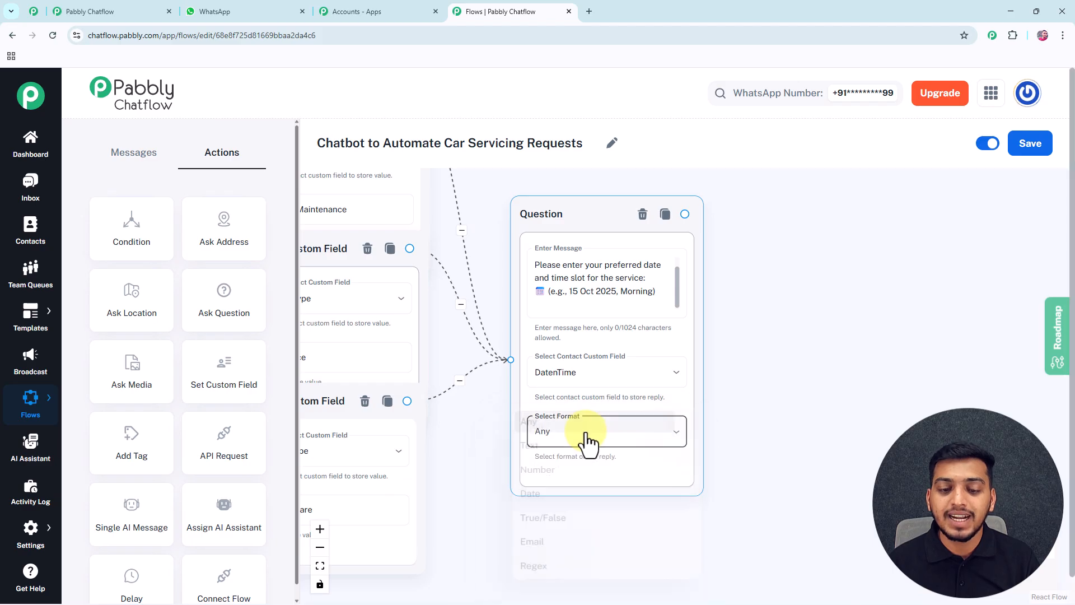
Add a connected Ask Question node after the date question with the message "Almost done! Please share your pickup location 📍" and a sample address.
left_click_drag(766, 392, 710, 422)
scroll(711, 422, "down", 1)
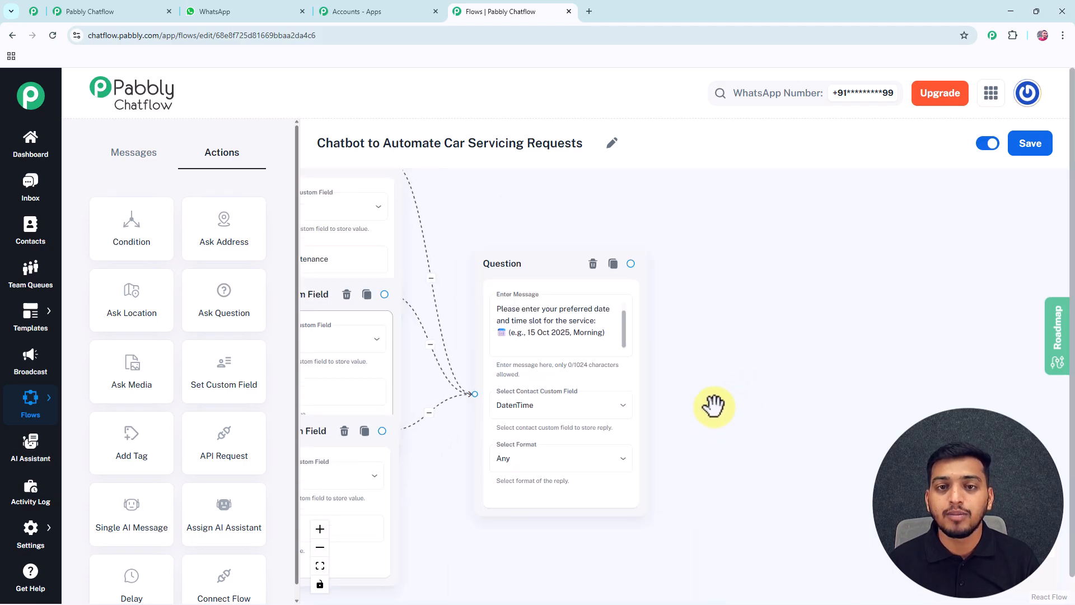
left_click_drag(220, 308, 741, 272)
left_click(709, 259)
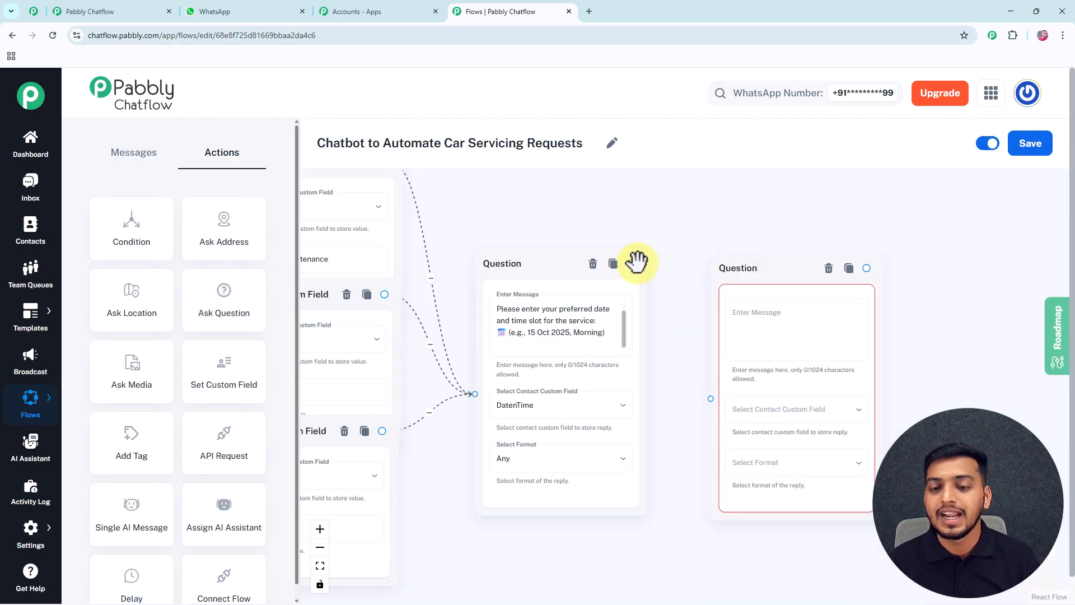
left_click_drag(638, 261, 711, 397)
left_click(747, 328)
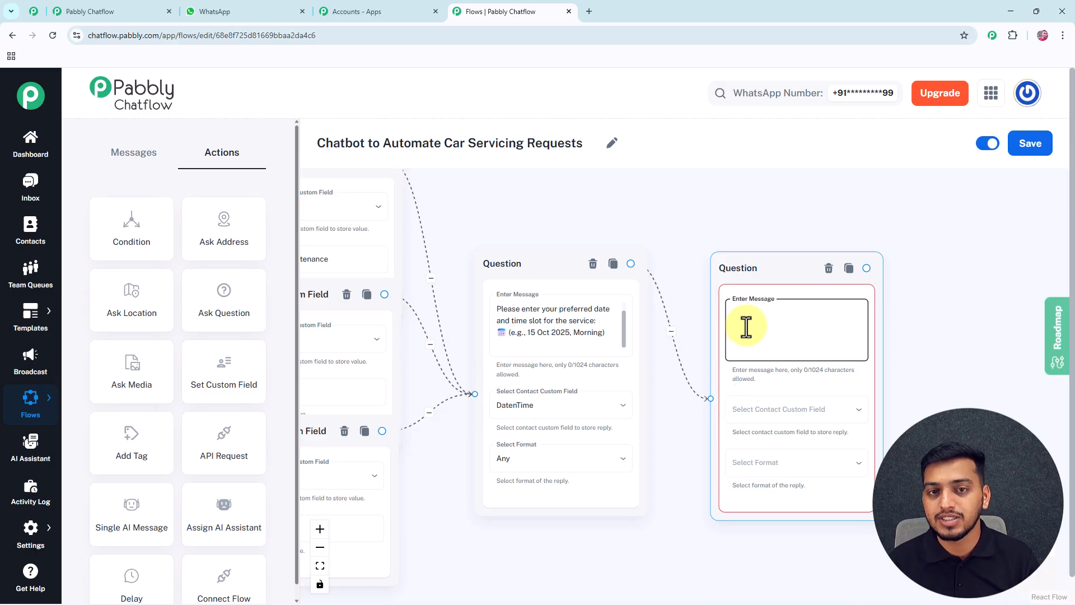
type("Almost done! Please share your pickup location 📍 (e.g., 22, Park Street, New Delhi)")
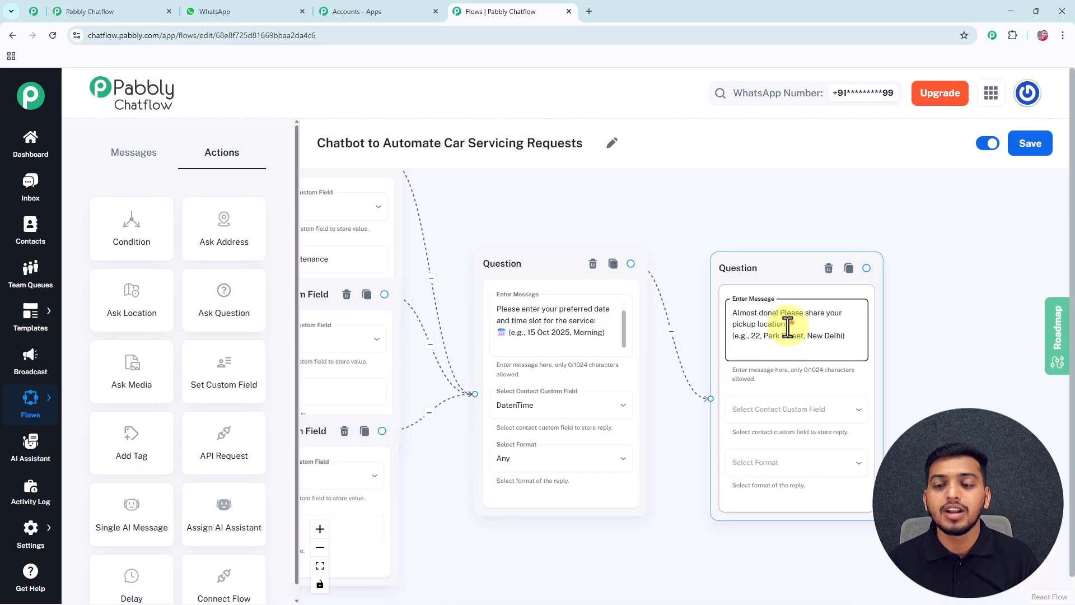
Store the pickup location question's reply in the destination custom field with the reply format Any.
left_click_drag(676, 332, 577, 309)
left_click(684, 395)
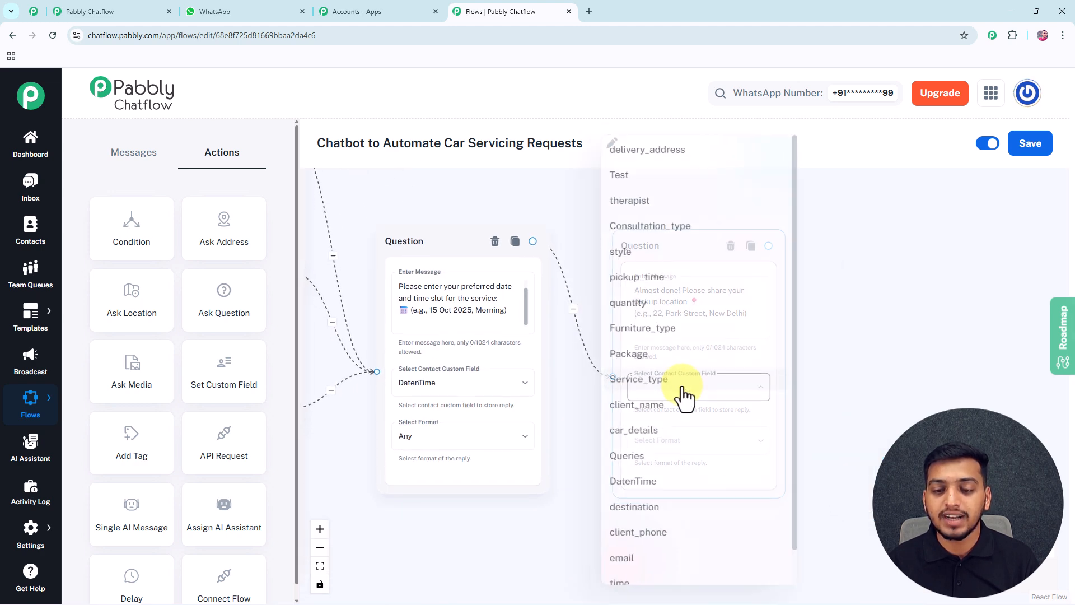
left_click(679, 511)
left_click(679, 448)
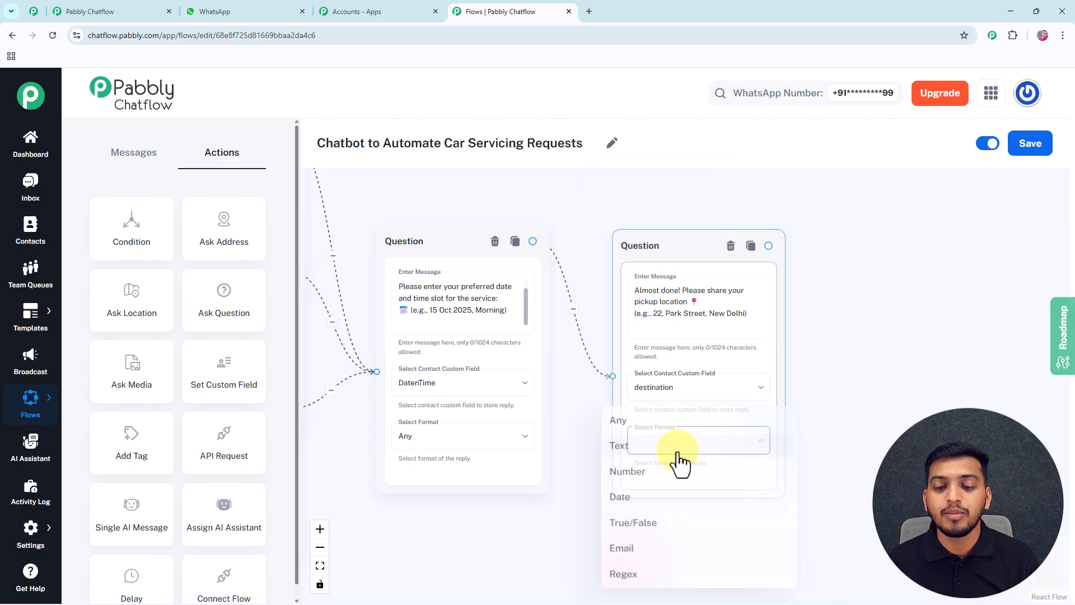
left_click(644, 421)
Add a connected Text Button node after the pickup question, summarising $car_details, $Service_type, $DatenTime and $destination and asking "Would you like to confirm this booking?".
left_click_drag(846, 409, 710, 420)
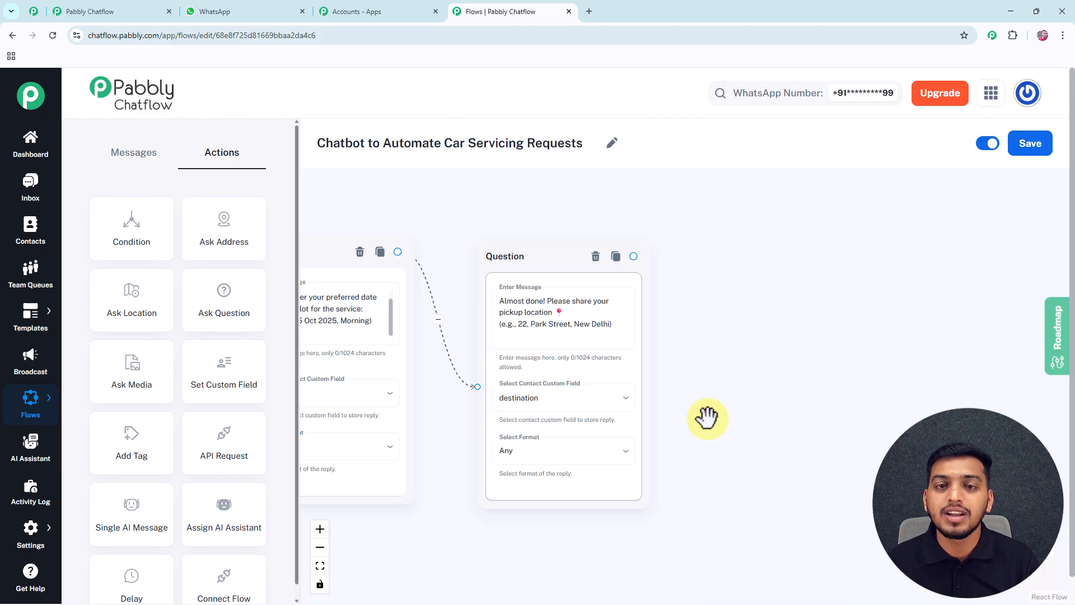
left_click_drag(714, 409, 701, 415)
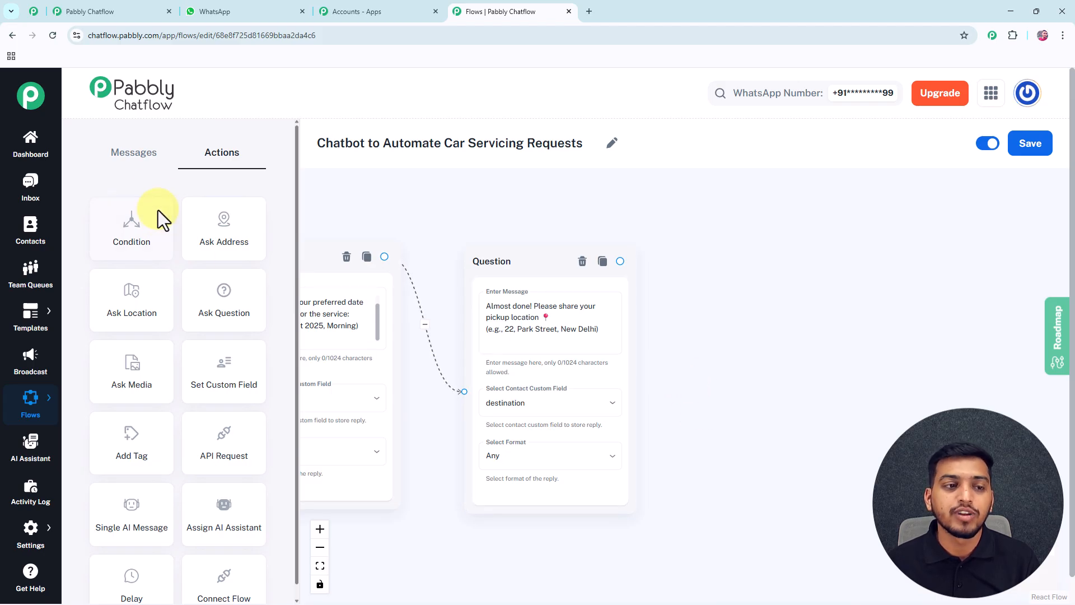
left_click(135, 160)
left_click_drag(133, 229, 707, 302)
left_click_drag(614, 261, 701, 390)
left_click(756, 343)
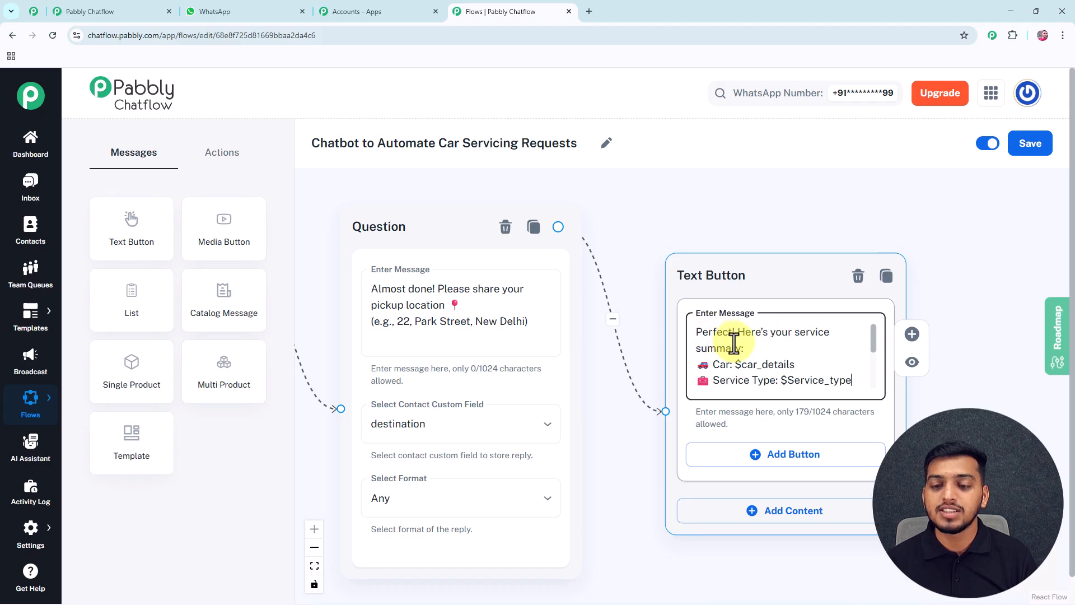
scroll(858, 336, "down", 2)
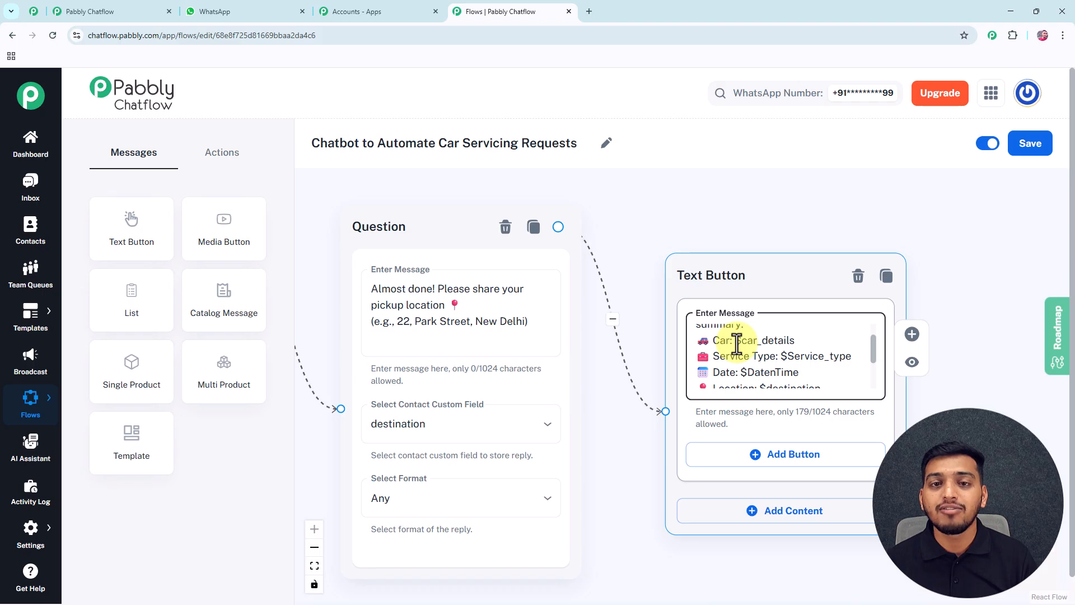
scroll(737, 344, "down", 1)
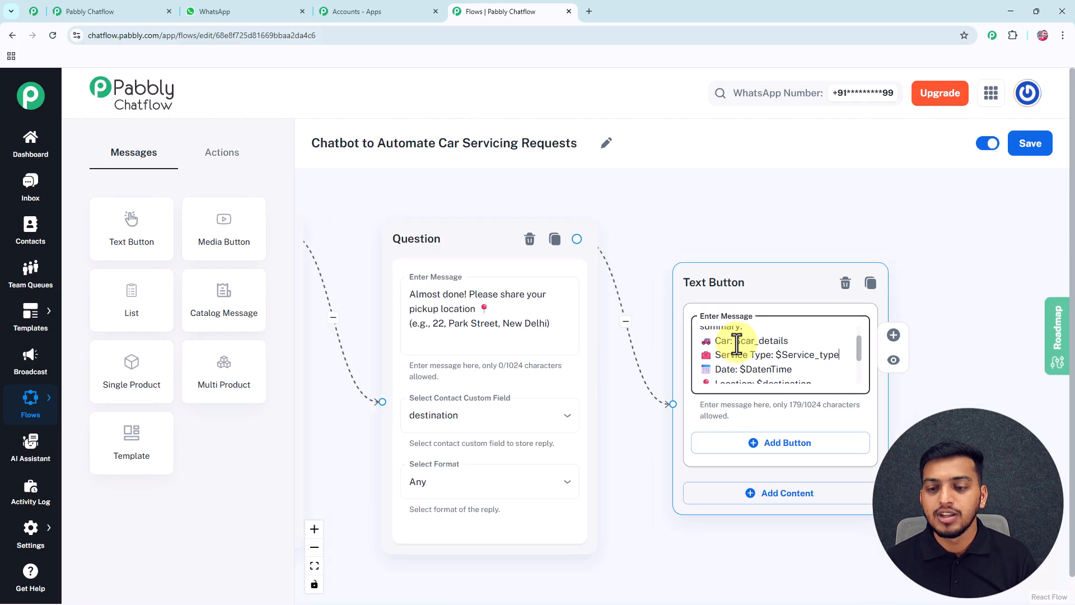
scroll(713, 358, "up", 1)
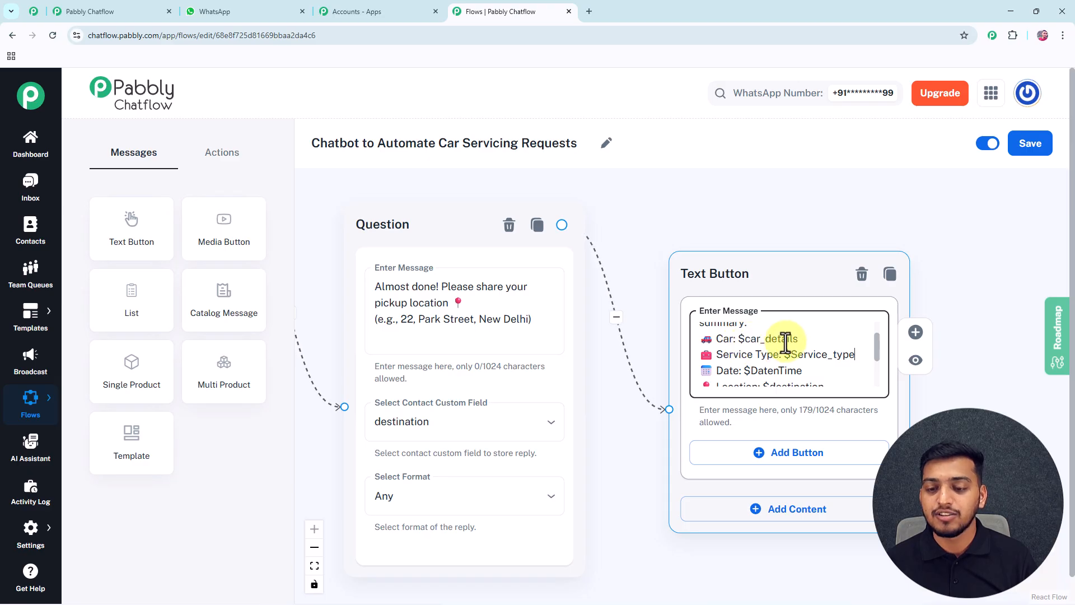
left_click_drag(877, 351, 877, 359)
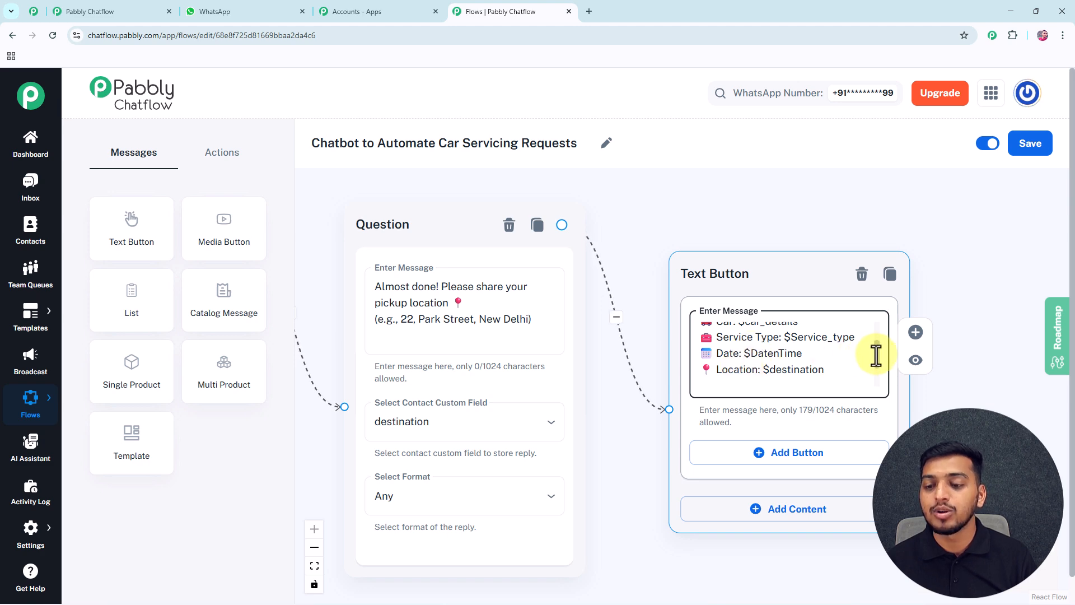
left_click_drag(876, 355, 879, 374)
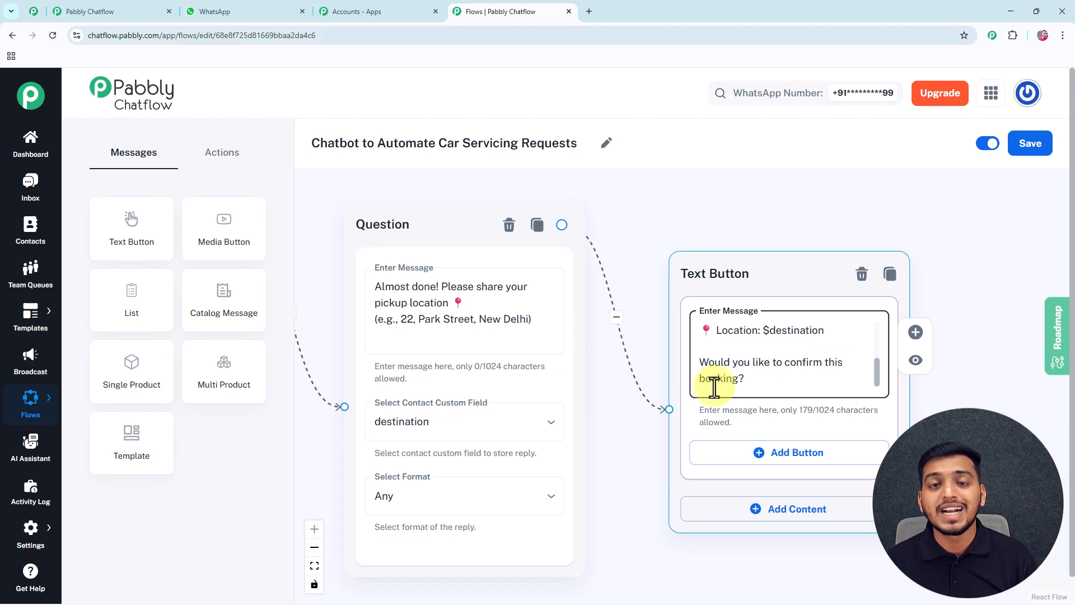
Add two buttons named "Yes" and "Edit Details" to the service summary Text Button node.
left_click(751, 454)
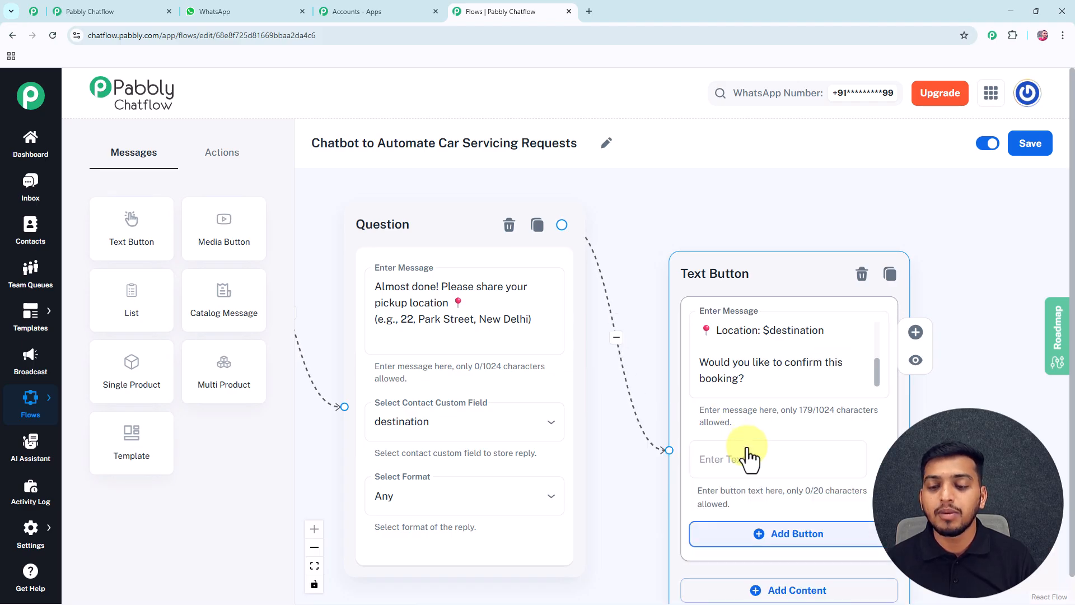
left_click(759, 534)
left_click_drag(640, 525, 598, 473)
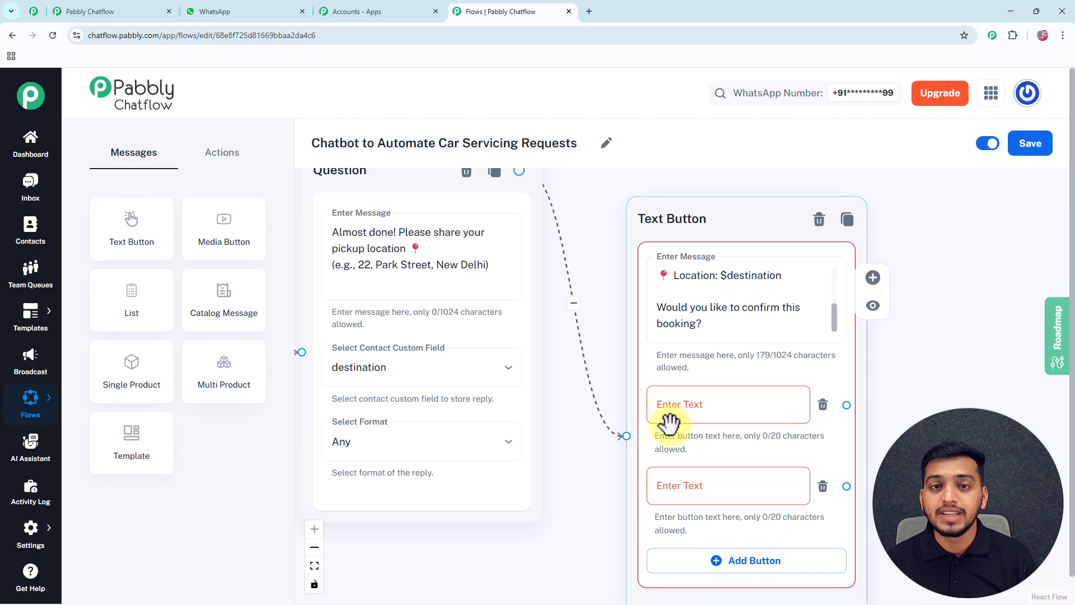
left_click(690, 403)
type("Yes")
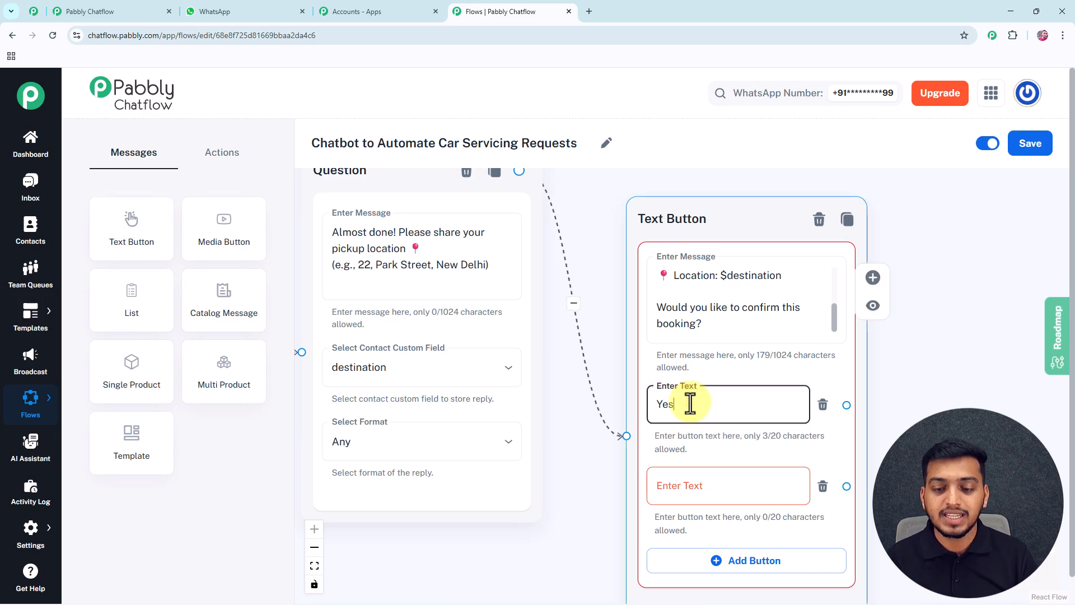
left_click(690, 482)
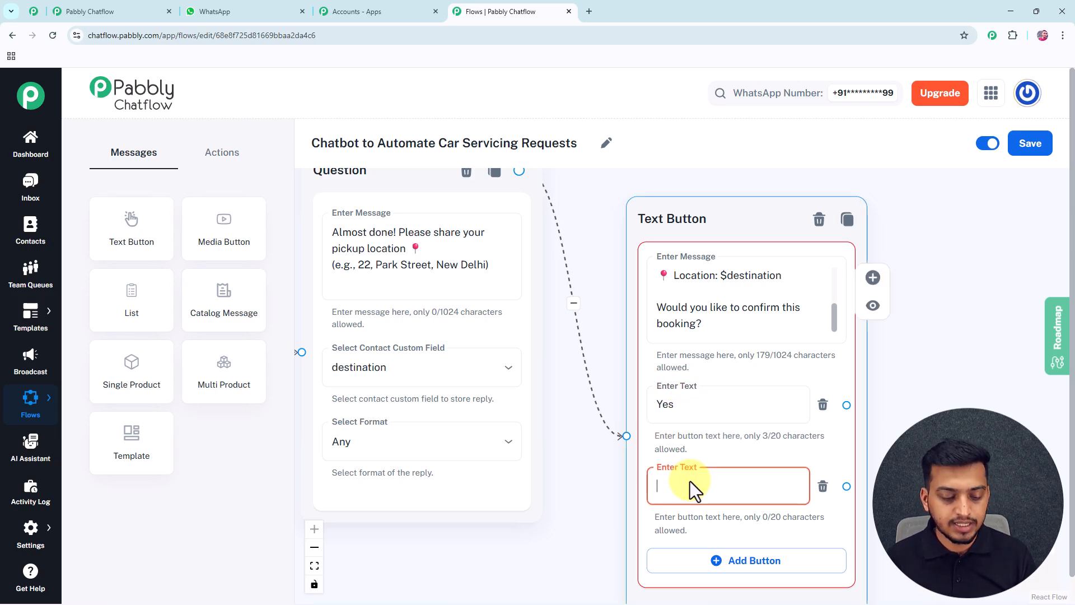
type("Edit ")
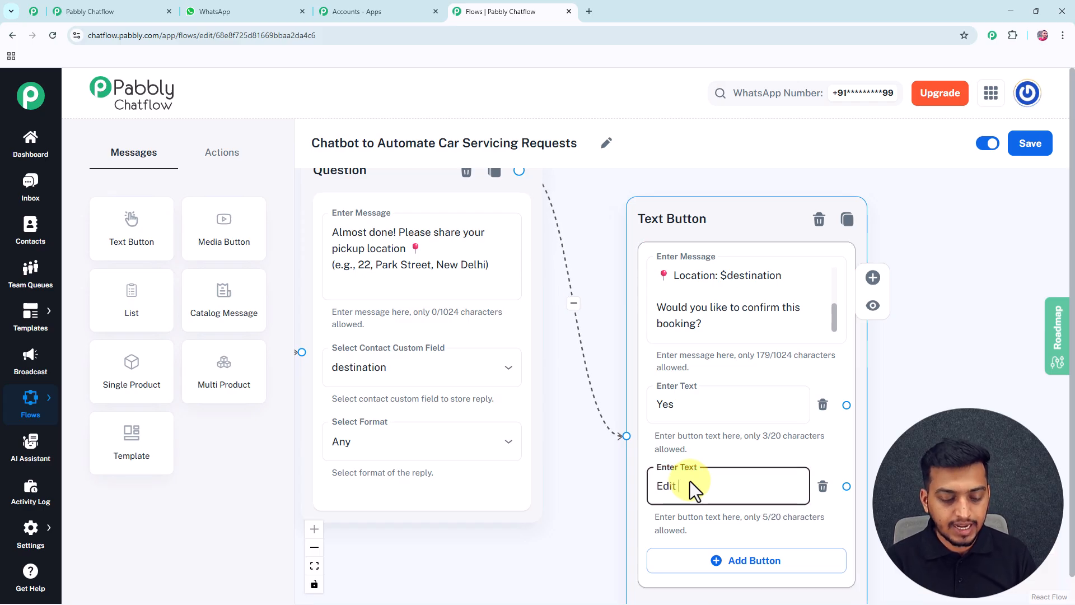
type("Details")
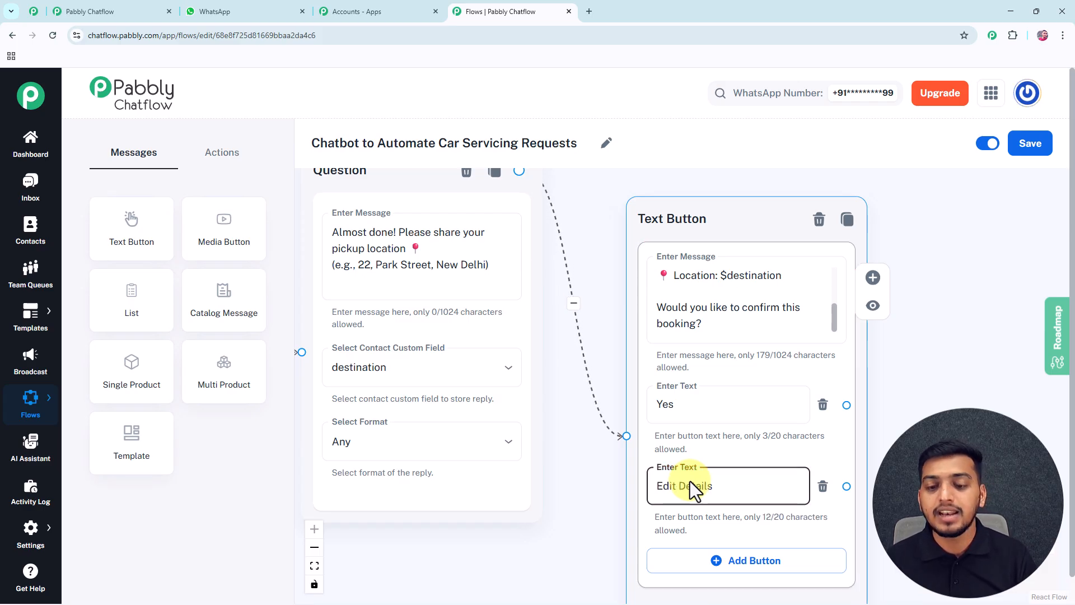
Add a Text Button node with the message "Alright, what do you want to edit?" and the buttons "location", "date and time" and "service type".
left_click_drag(883, 386, 782, 362)
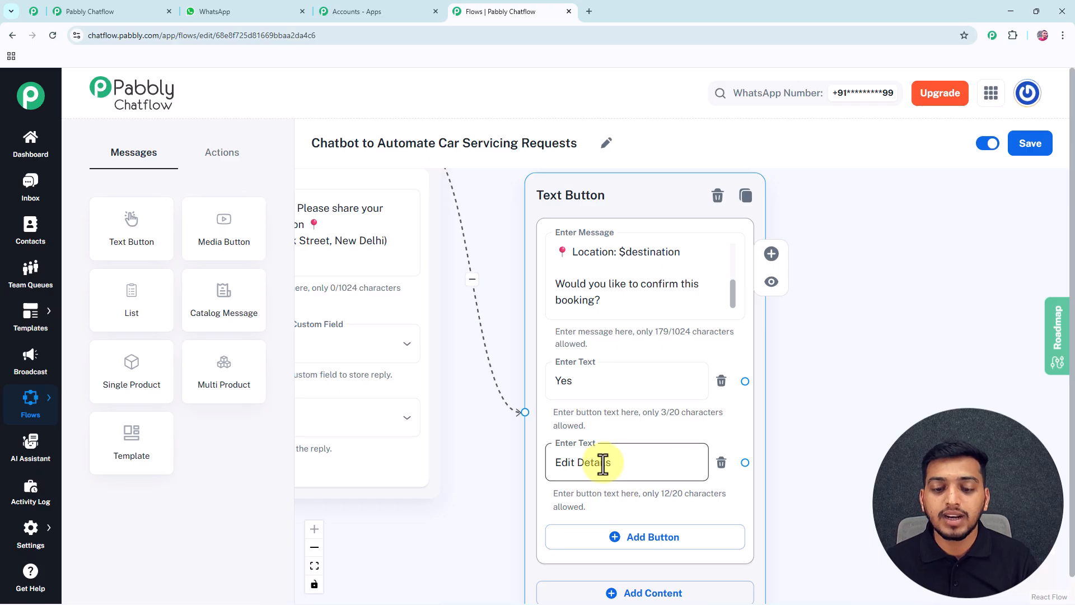
scroll(603, 463, "down", 1)
left_click_drag(519, 466, 607, 437)
scroll(586, 449, "down", 2)
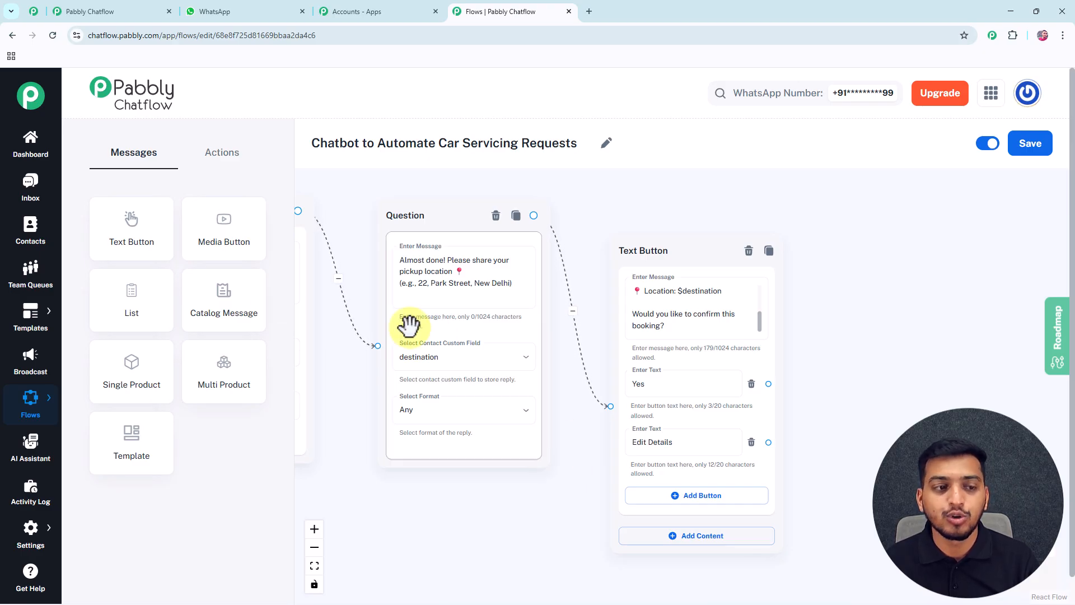
left_click_drag(127, 233, 852, 408)
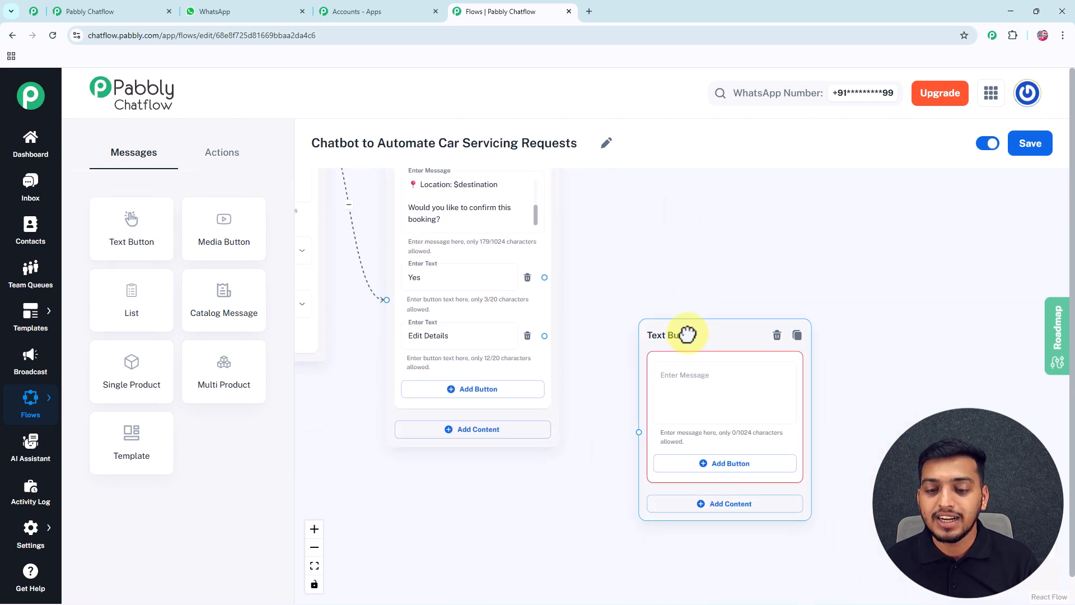
left_click(674, 385)
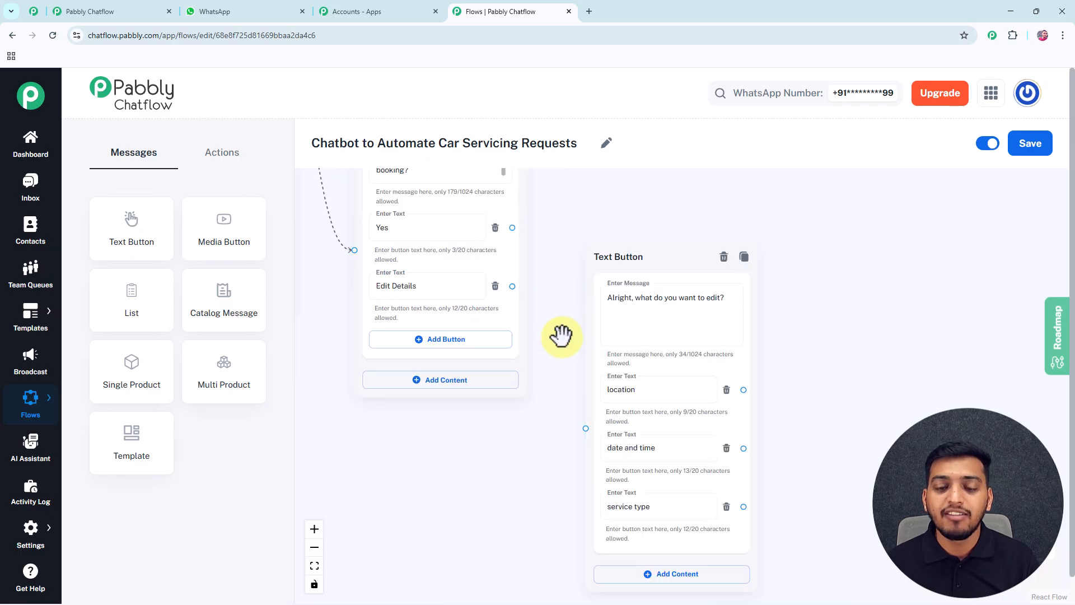
left_click_drag(561, 336, 527, 306)
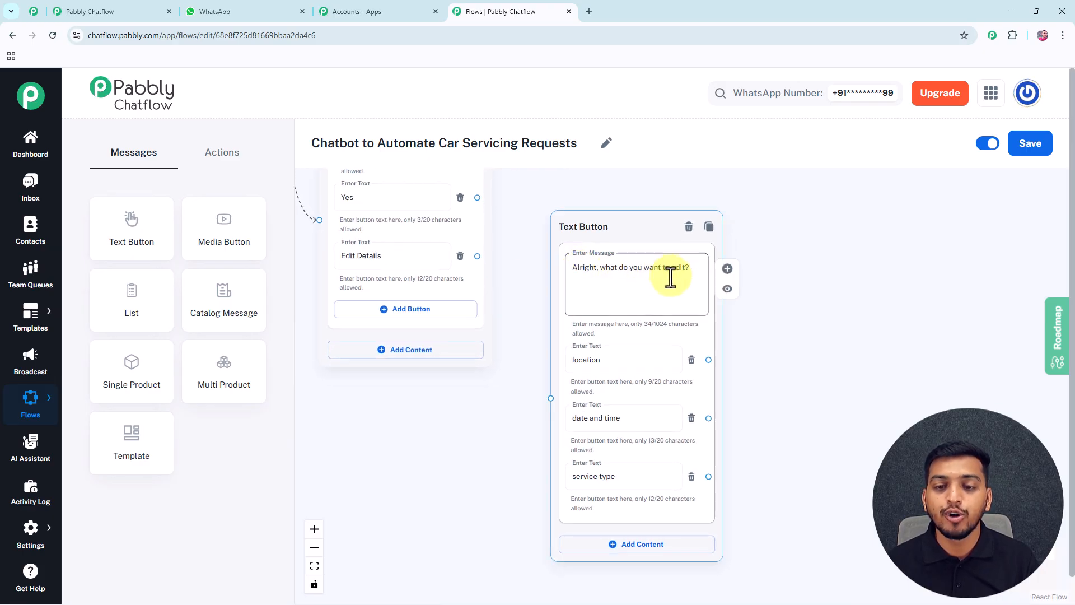
left_click_drag(528, 324, 520, 263)
left_click(574, 289)
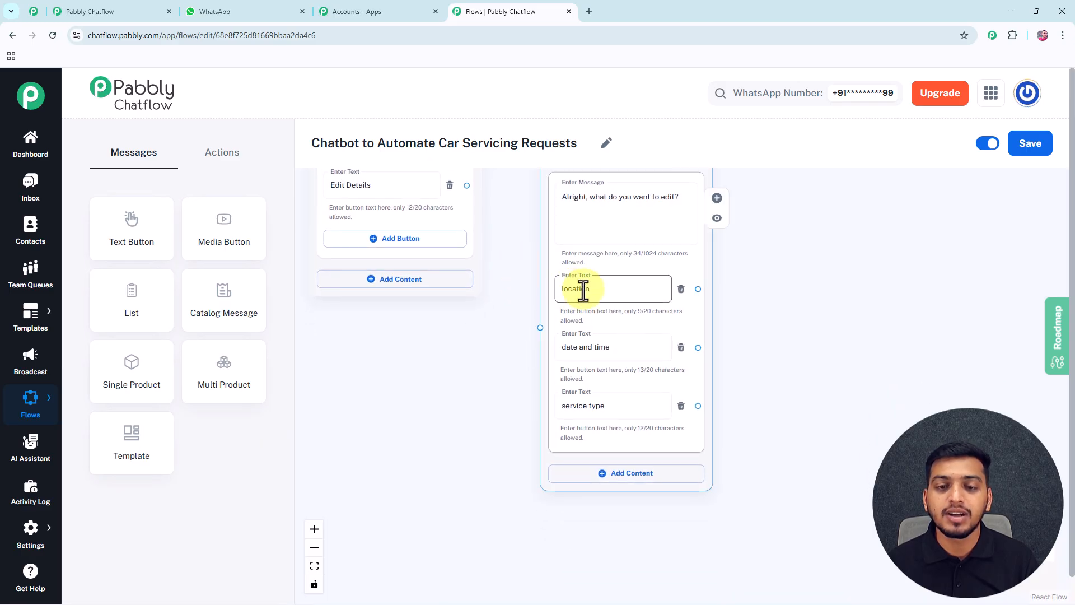
left_click(597, 345)
left_click(610, 407)
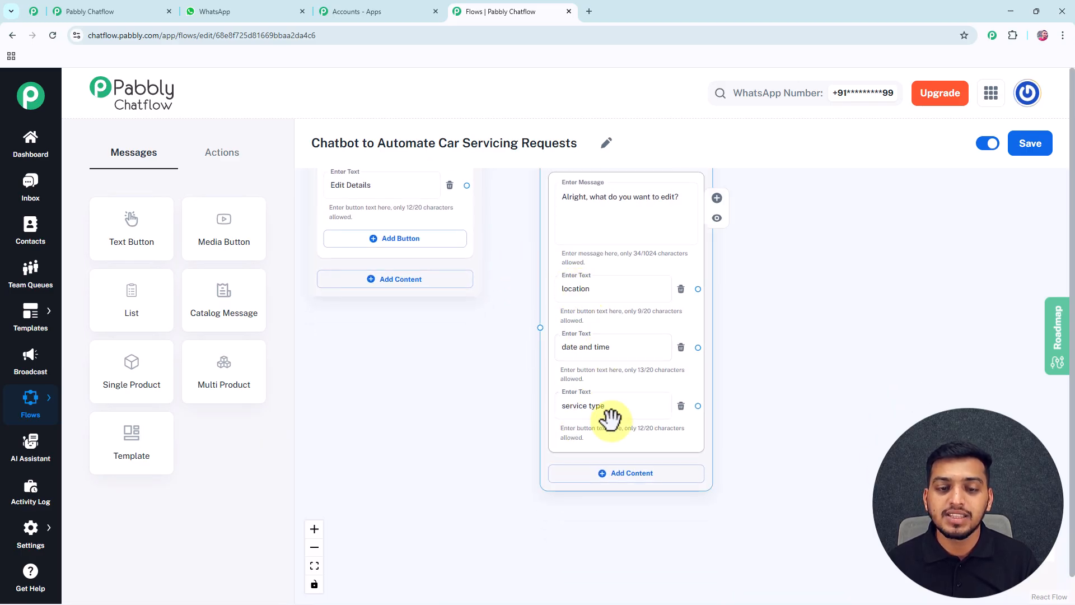
Connect the summary node's "Edit Details" button to the "Alright, what do you want to edit?" Text Button node.
left_click(469, 203)
left_click_drag(465, 185, 546, 327)
scroll(476, 347, "down", 2)
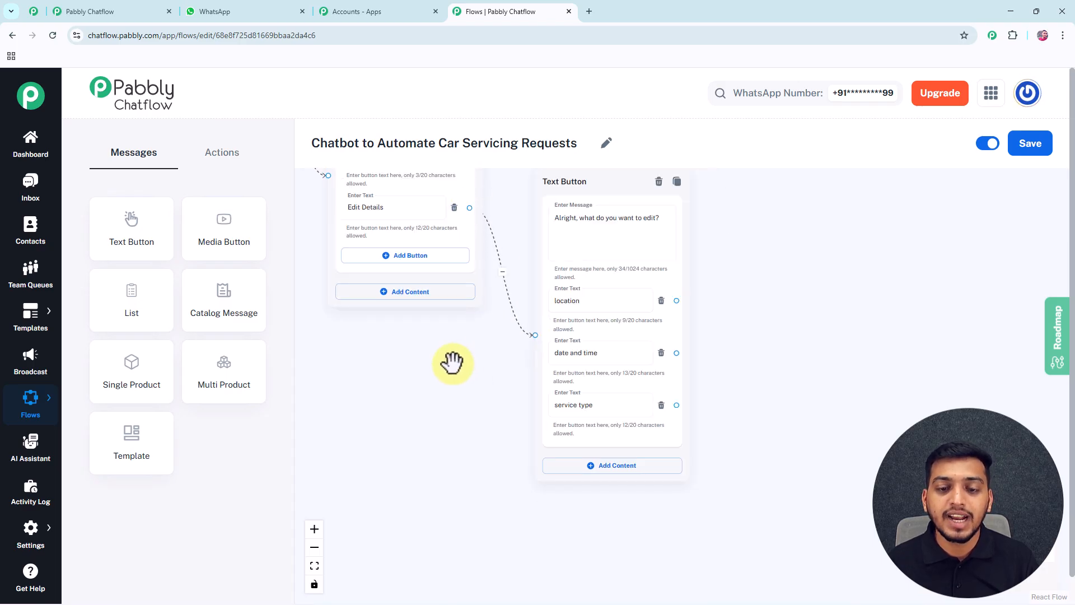
Connect the edit node's "location" button to the pickup location question and its "date and time" button to the preferred date and time question.
left_click_drag(454, 362, 617, 379)
left_click_drag(565, 407, 654, 452)
scroll(622, 439, "down", 1)
left_click_drag(581, 451, 661, 478)
left_click_drag(454, 439, 531, 433)
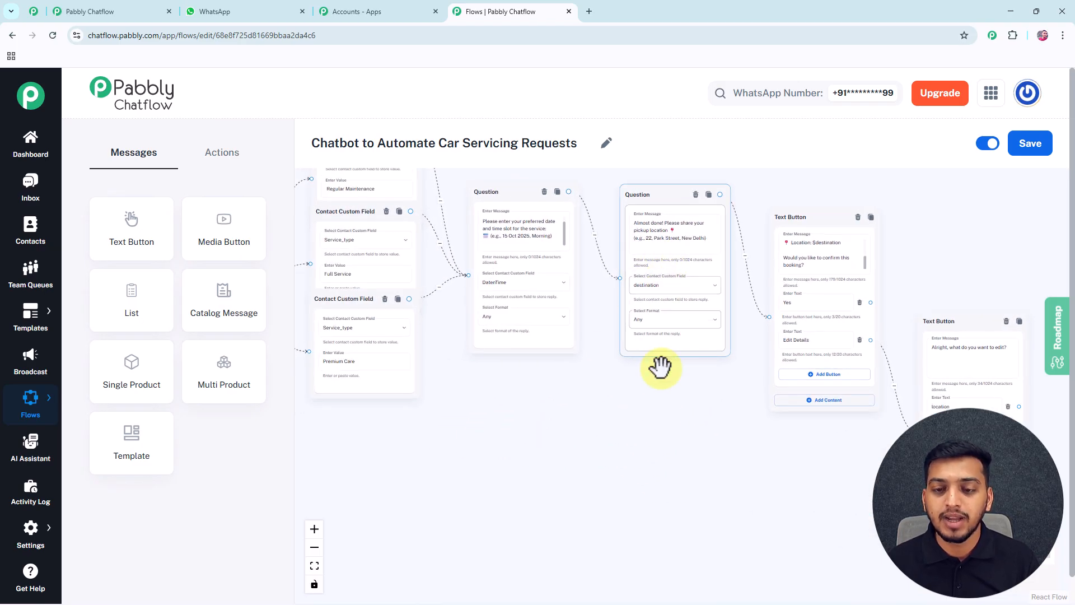
left_click_drag(661, 418, 610, 420)
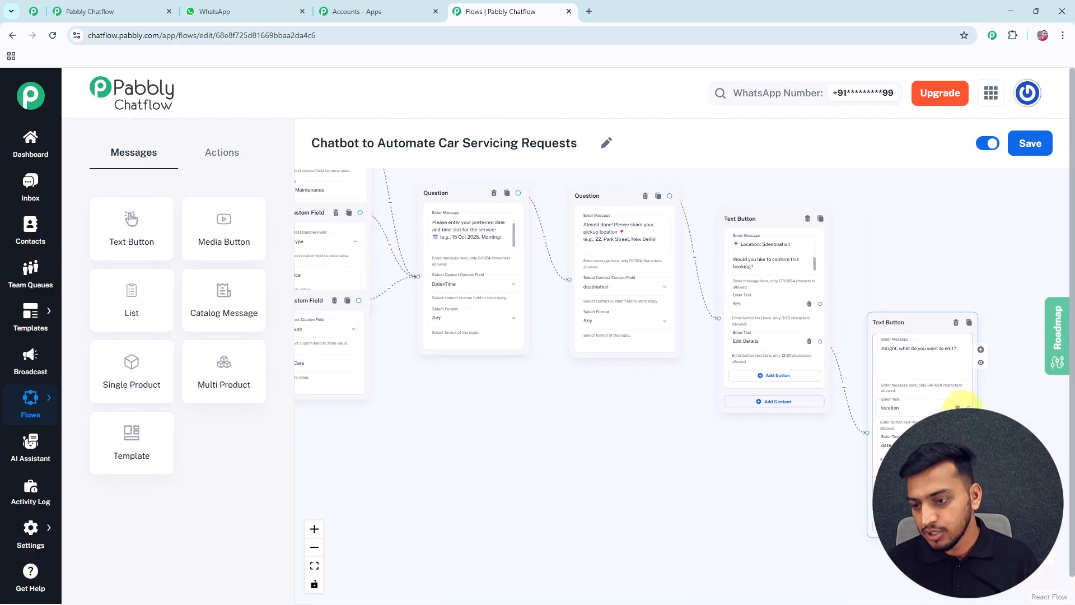
left_click_drag(969, 404, 569, 280)
left_click_drag(585, 450, 604, 431)
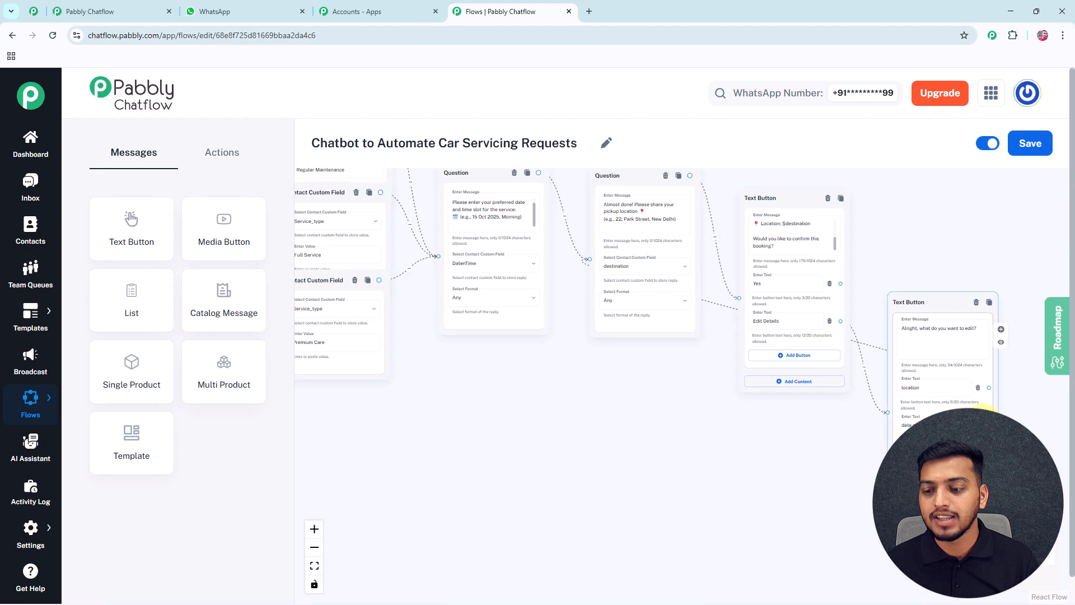
left_click_drag(989, 426, 438, 258)
Connect the edit node's "service type" button back to the Text Button node that asks for the preferred service type.
left_click_drag(488, 421, 583, 393)
scroll(575, 404, "down", 2)
left_click_drag(685, 434, 760, 428)
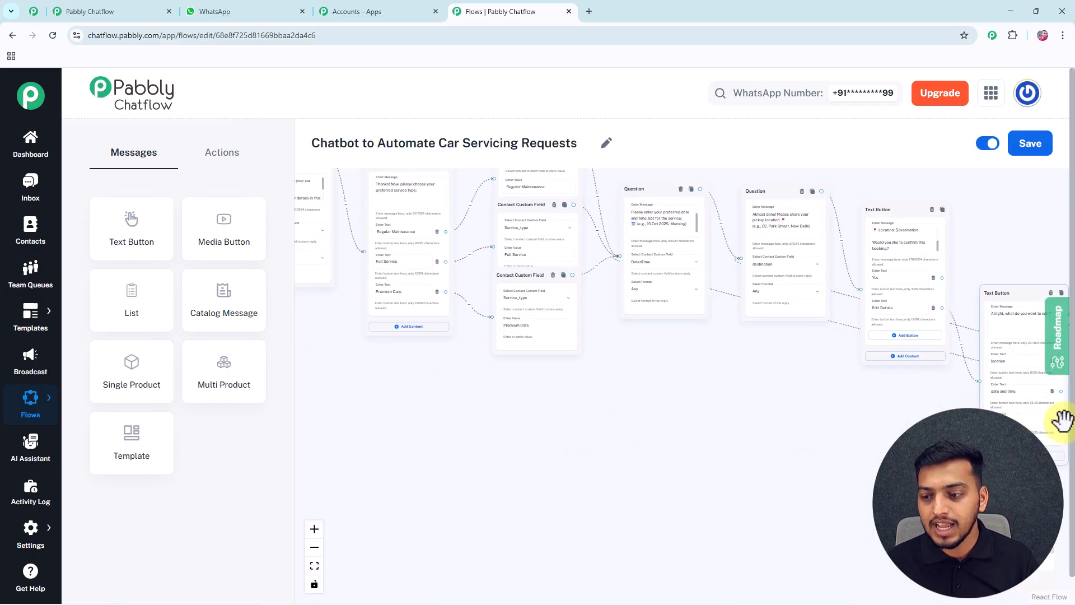
left_click_drag(1061, 422, 334, 254)
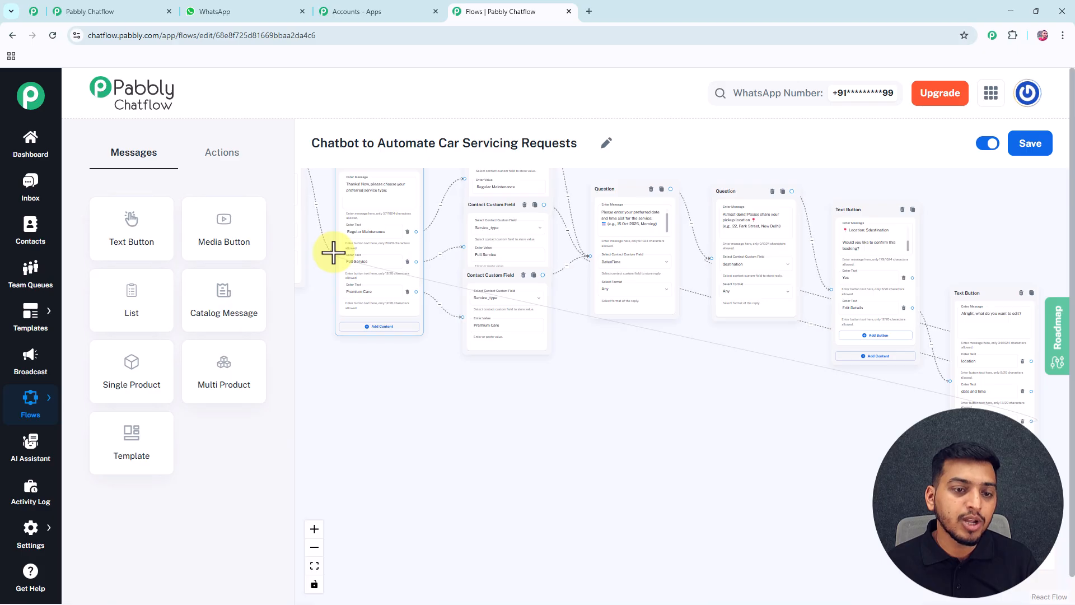
Examine how the location, date and time and service type edit buttons link back to the earlier nodes of the flow.
left_click_drag(384, 379, 417, 418)
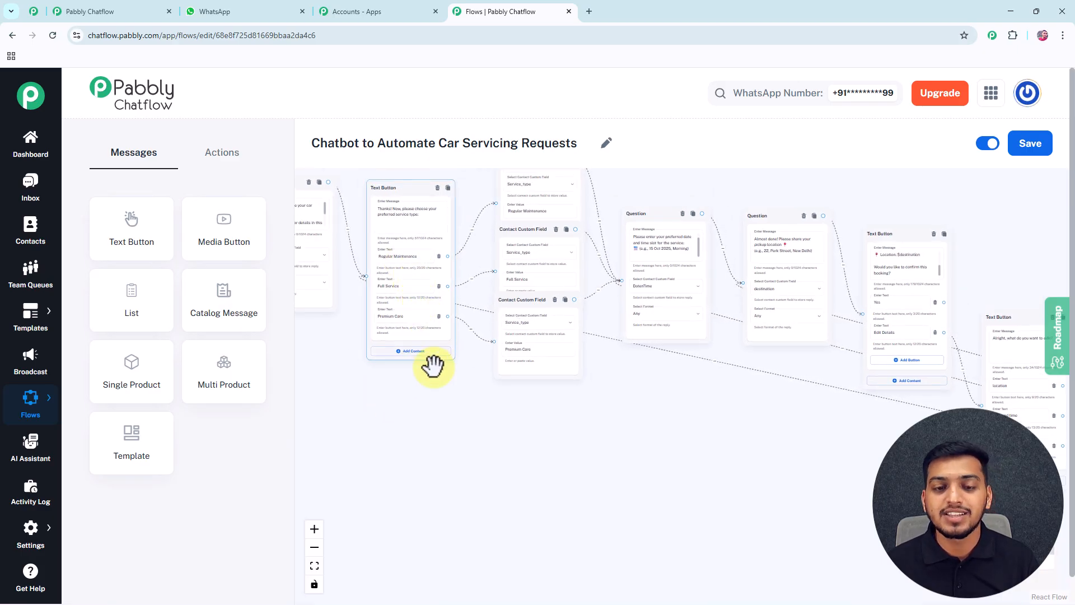
scroll(431, 358, "down", 5)
scroll(594, 418, "up", 5)
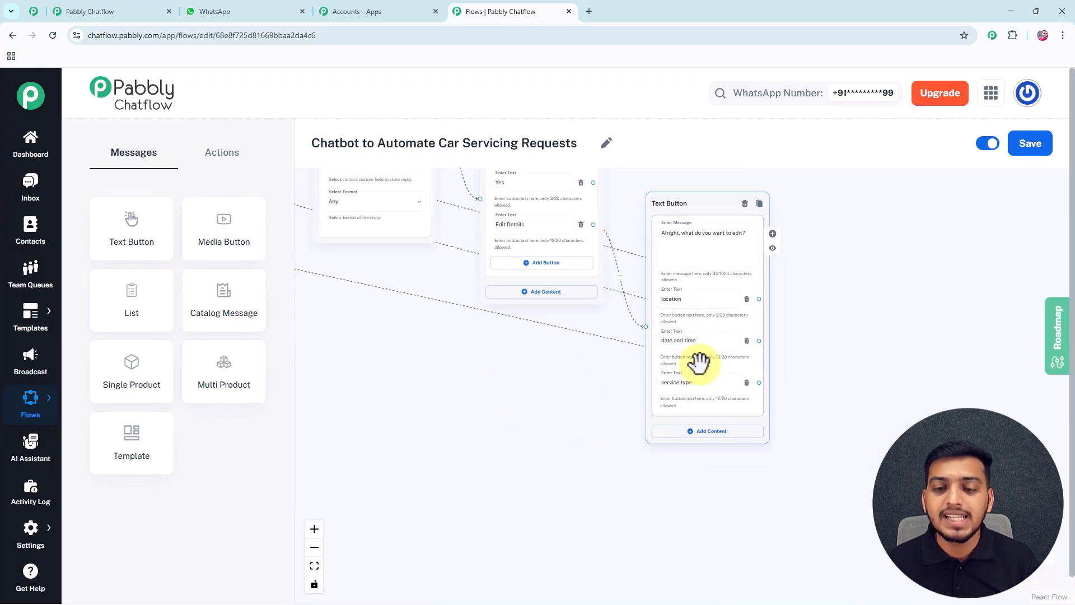
left_click(688, 305)
left_click_drag(461, 384, 695, 465)
scroll(695, 465, "down", 2)
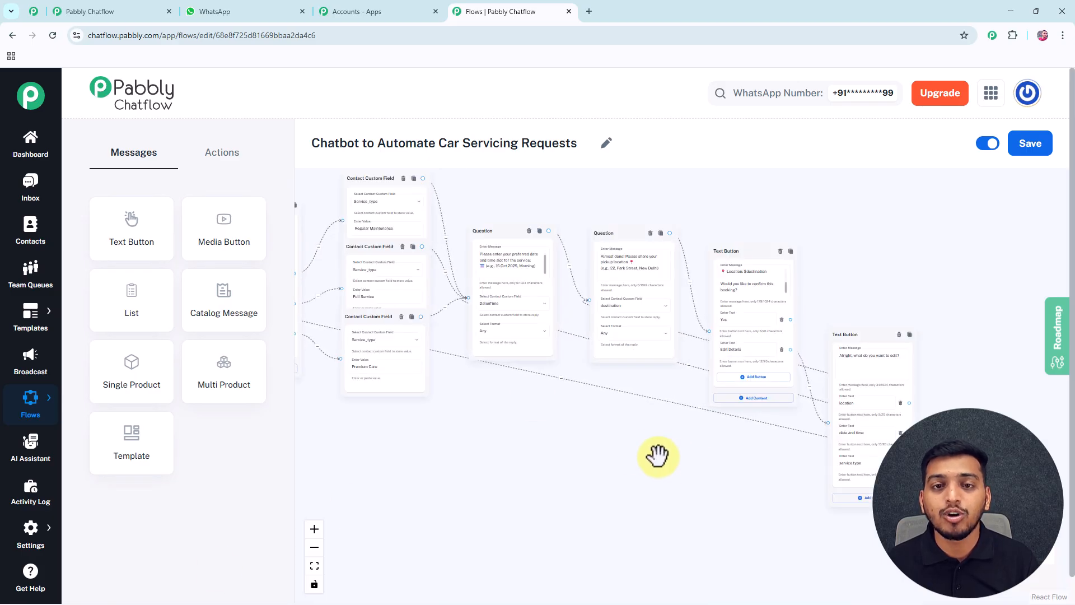
left_click_drag(610, 454, 528, 471)
left_click_drag(677, 487, 468, 497)
Add a Text Button node reading "Your car service has been scheduled successfully! Our team will contact you shortly for pickup confirmation. Thank you for choosing us!".
scroll(601, 475, "up", 2)
scroll(601, 476, "up", 1)
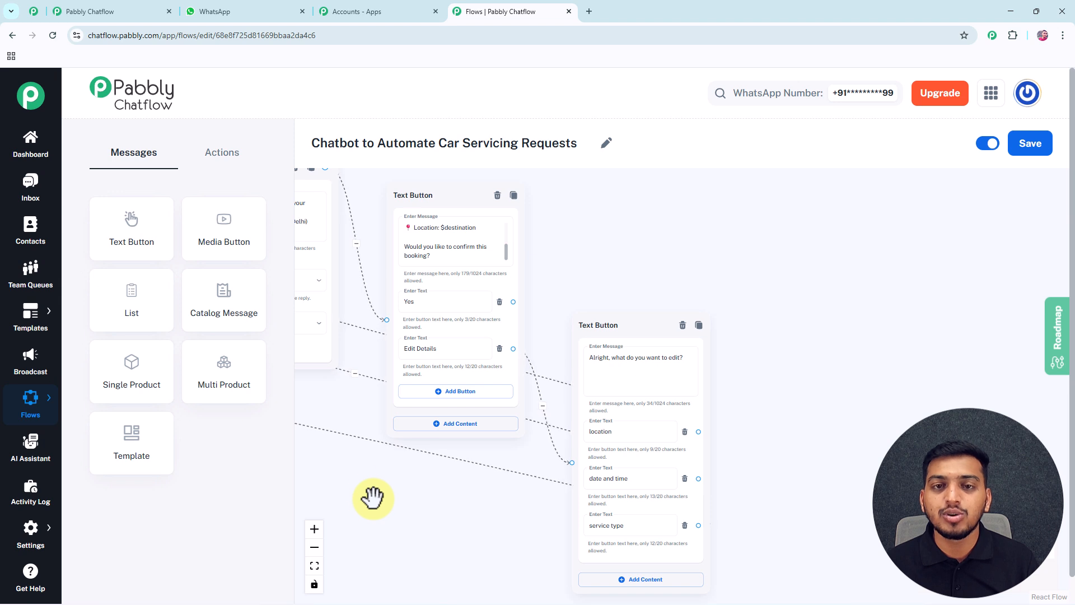
left_click_drag(138, 239, 643, 220)
left_click(679, 263)
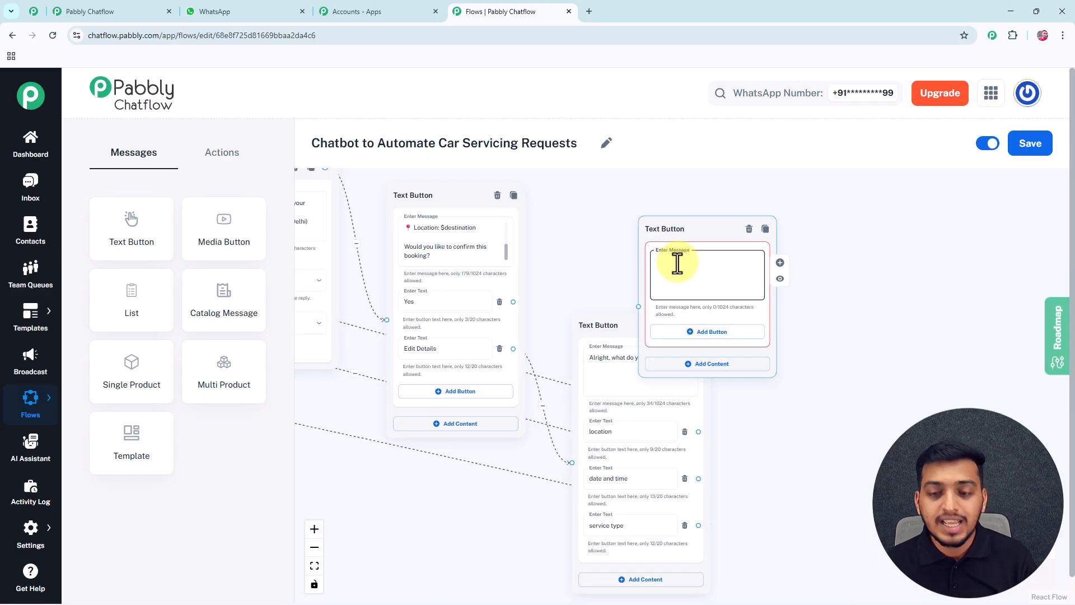
key("ctrl+v")
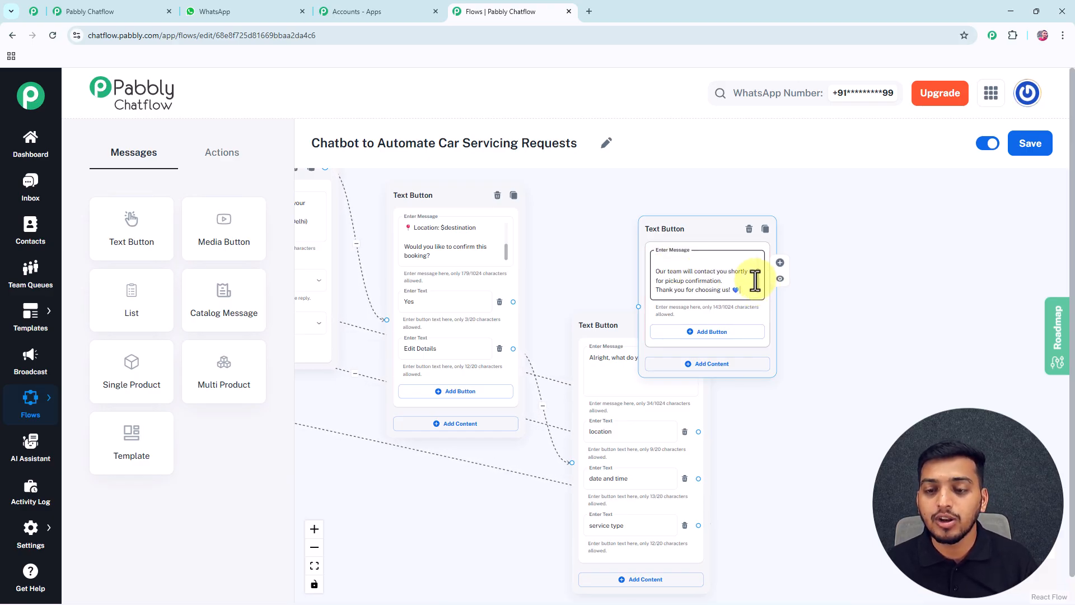
Position the scheduling confirmation node above the edit node and connect the summary node's "Yes" button to it.
scroll(756, 275, "up", 3)
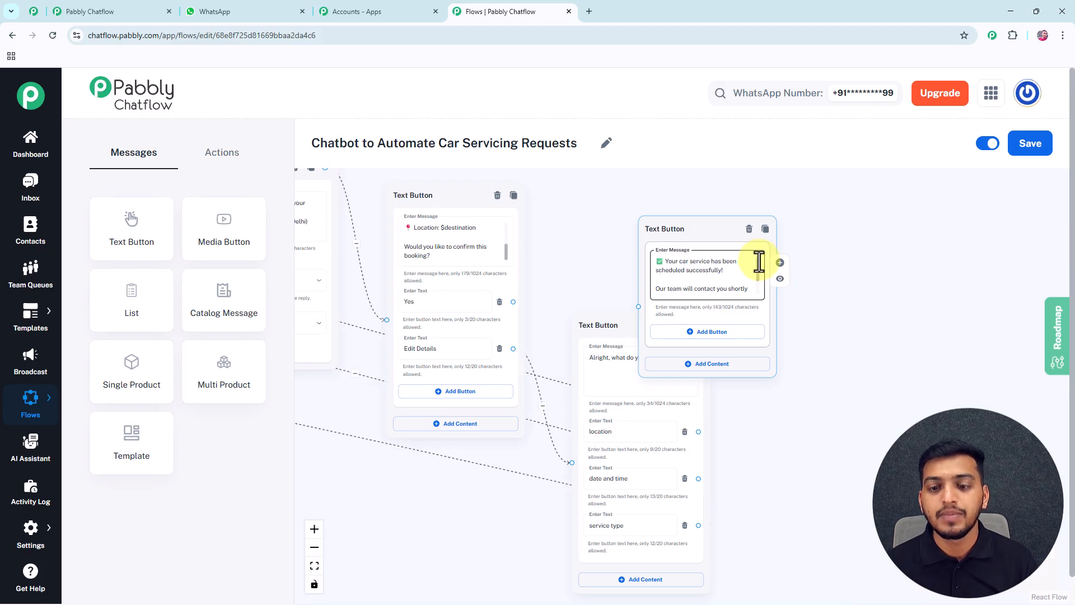
scroll(757, 269, "down", 3)
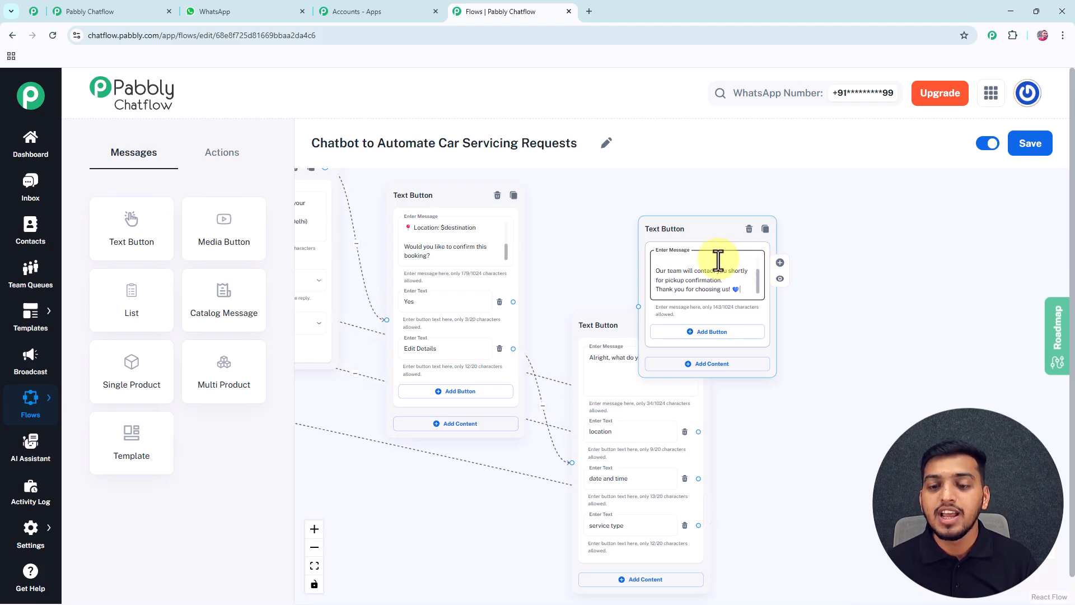
left_click_drag(702, 236, 672, 255)
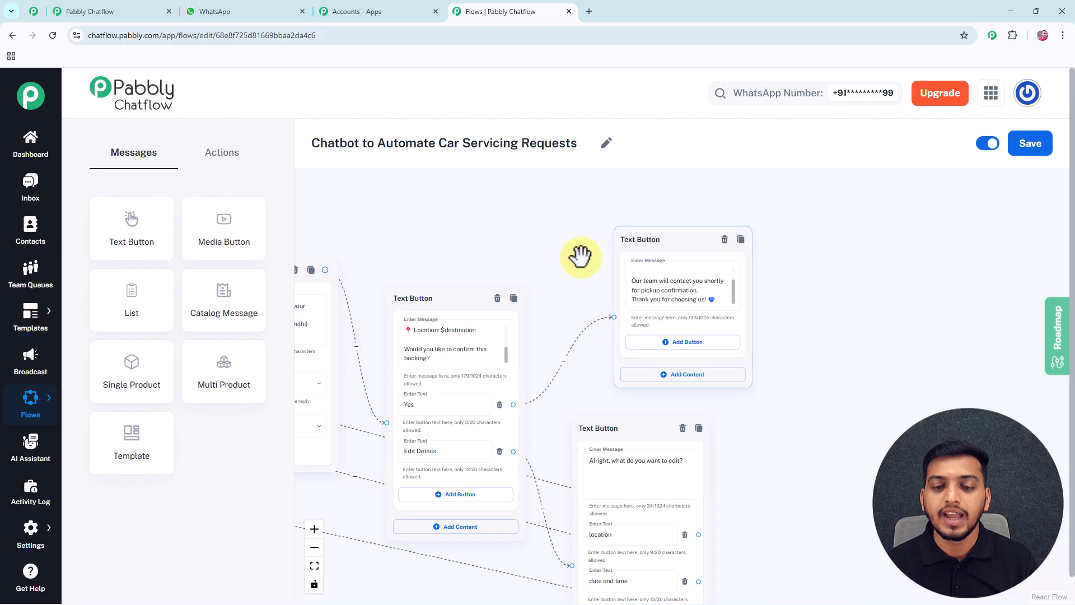
Add a Text Button node below the car details question and connect the welcome message's "View Srvice Package" button to it.
scroll(580, 255, "down", 3)
scroll(600, 233, "down", 3)
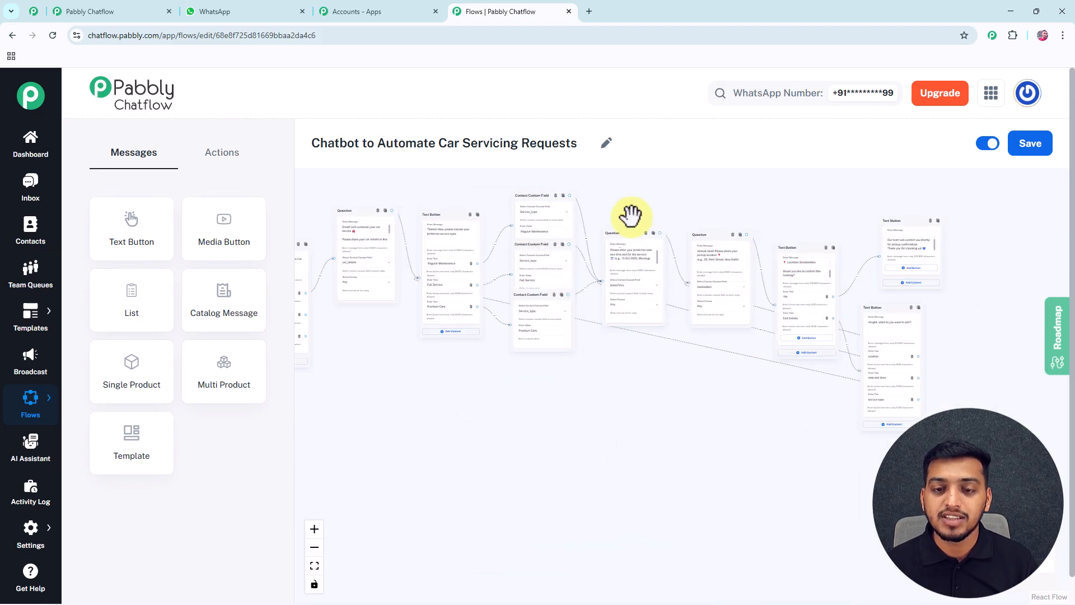
scroll(643, 367, "up", 6)
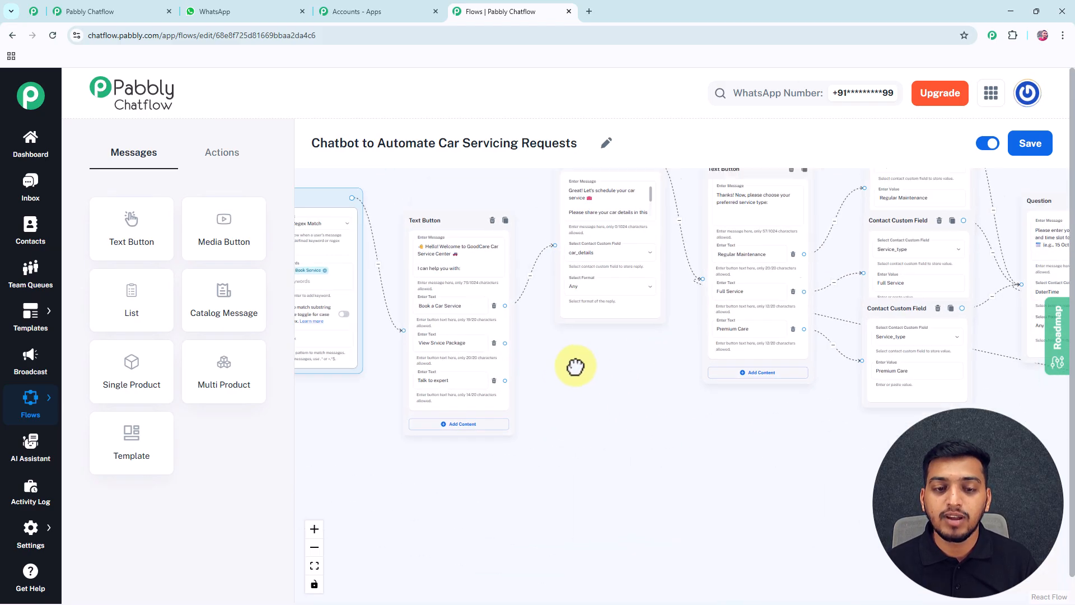
left_click_drag(539, 356, 510, 364)
scroll(509, 365, "up", 3)
left_click(480, 347)
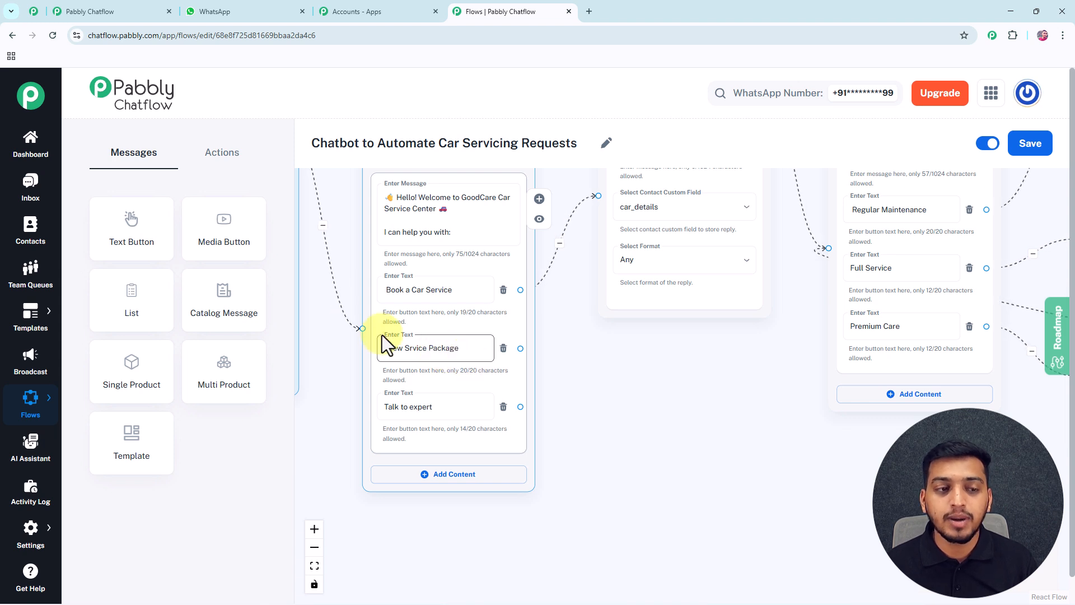
left_click_drag(142, 243, 663, 392)
left_click_drag(617, 347, 595, 338)
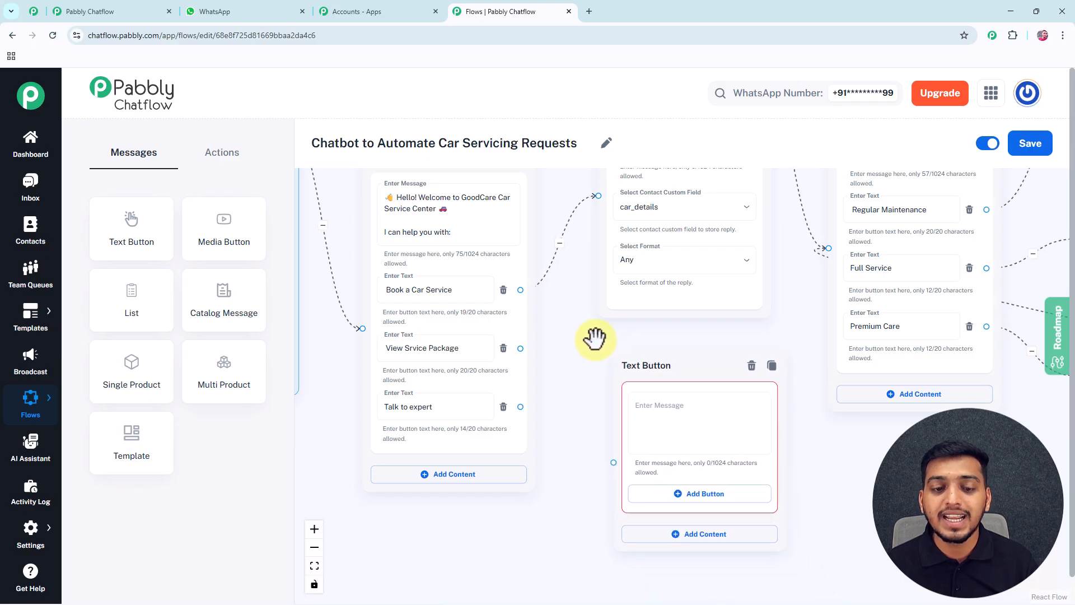
left_click_drag(521, 348, 637, 453)
Fill the packages node with "Here are our popular car service packages", listing Regular Maintenance ₹999 and Full Service ₹2,499, and add a "Book Now!" button.
left_click(656, 418)
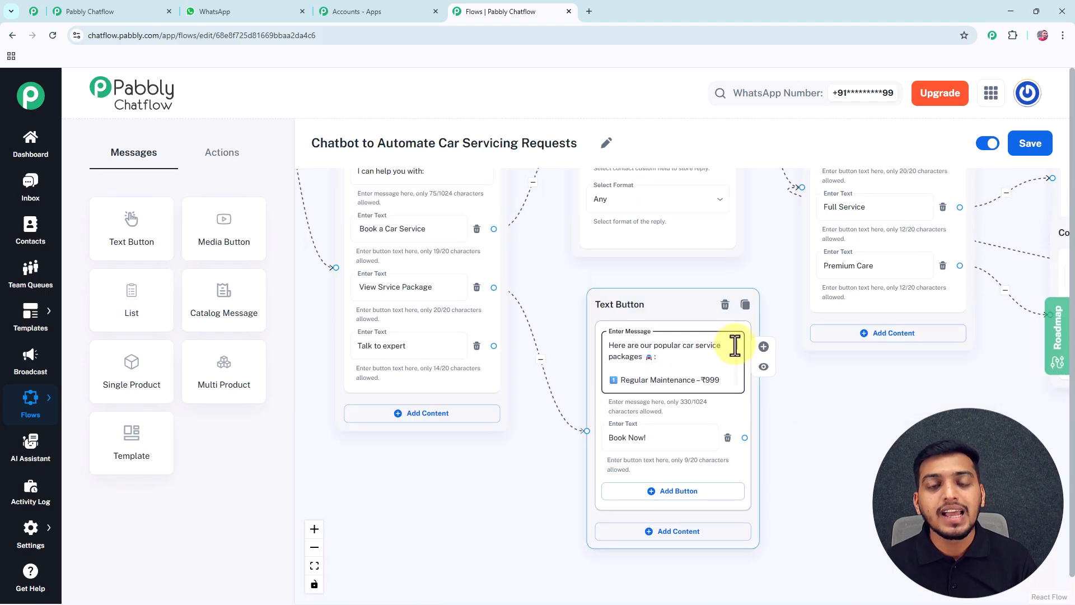
scroll(735, 345, "down", 5)
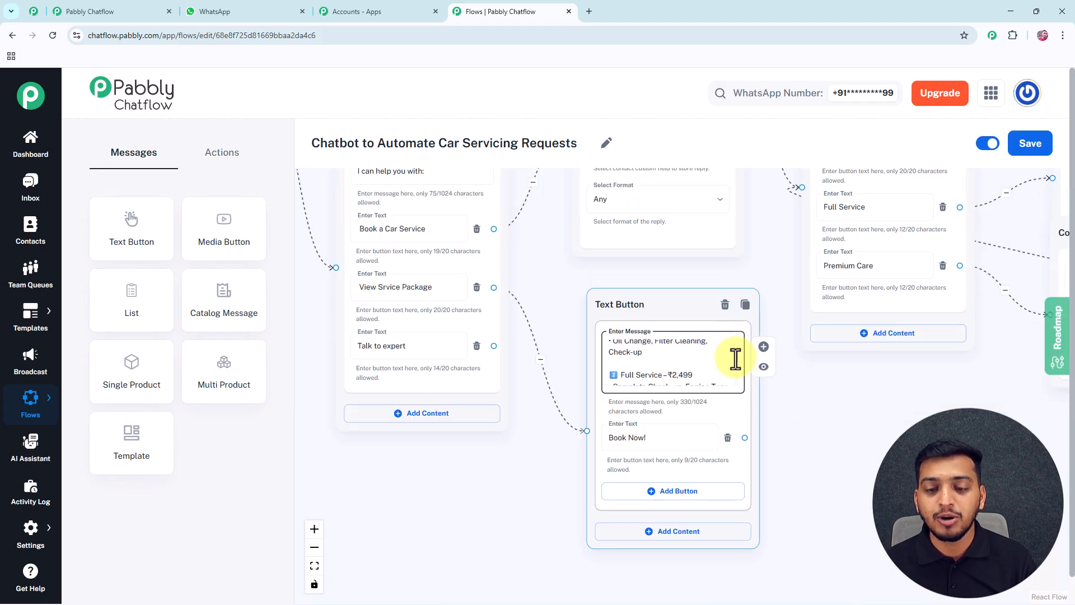
scroll(734, 361, "down", 5)
scroll(673, 437, "up", 3)
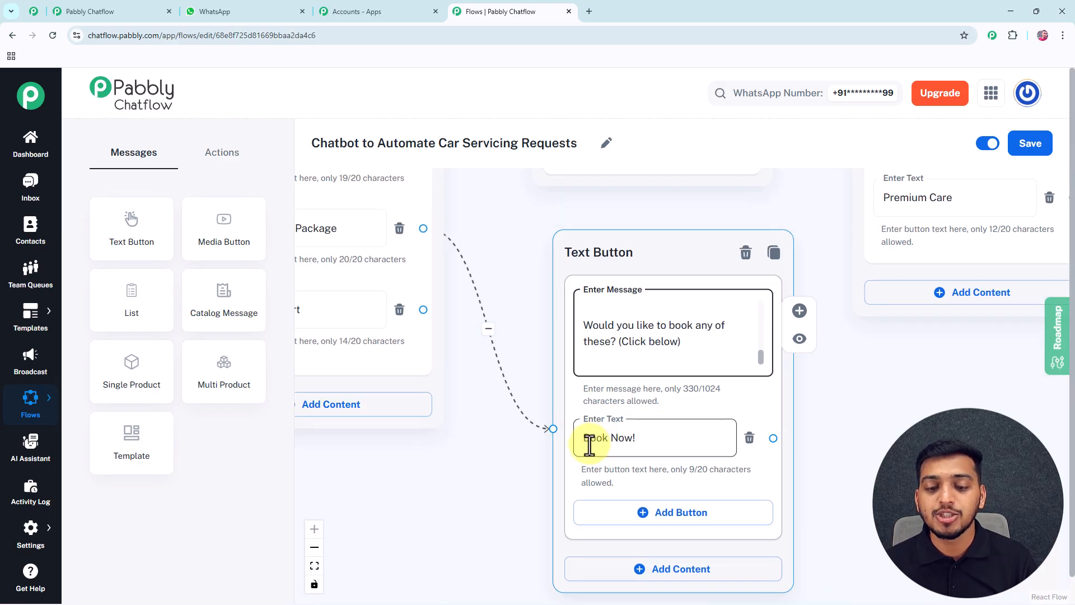
Connect the packages node's "Book Now!" button to the question that asks for the car details.
scroll(636, 440, "down", 2)
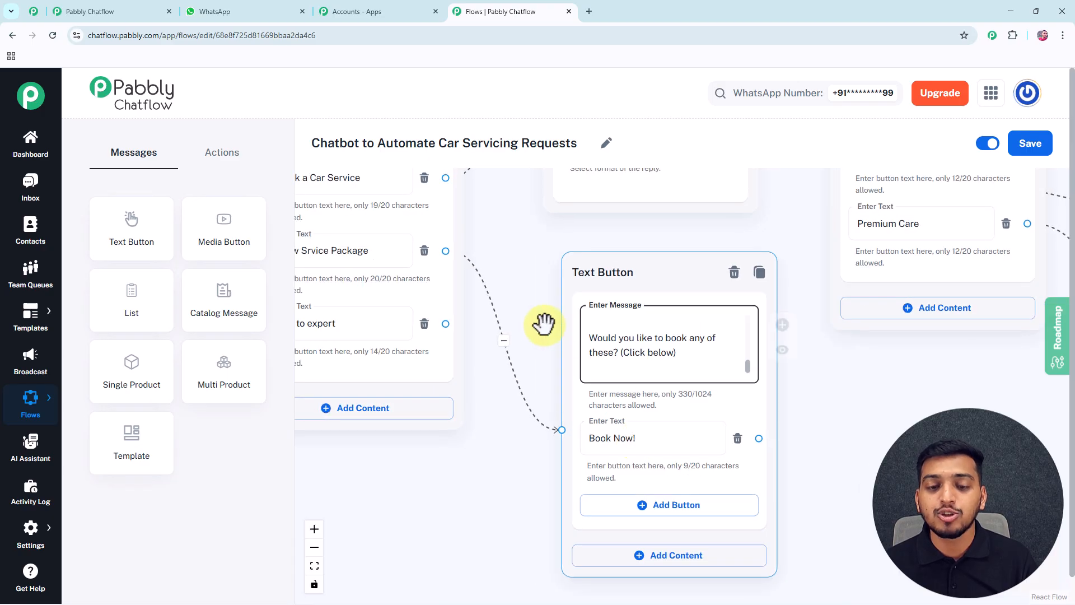
scroll(540, 343, "down", 3)
scroll(537, 343, "down", 3)
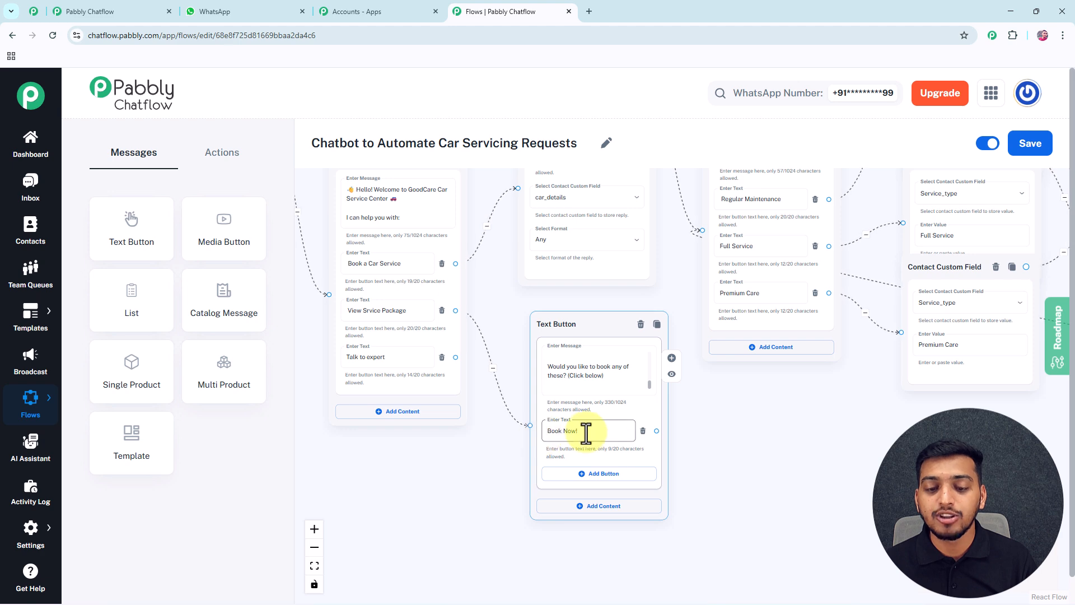
scroll(734, 435, "down", 3)
left_click_drag(737, 440, 720, 432)
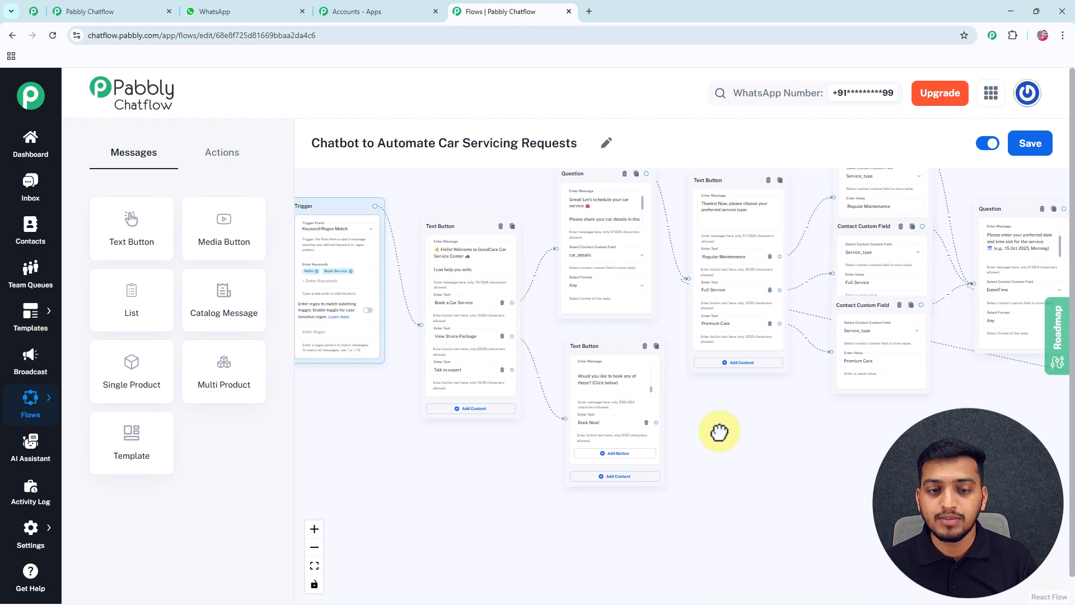
left_click(592, 424)
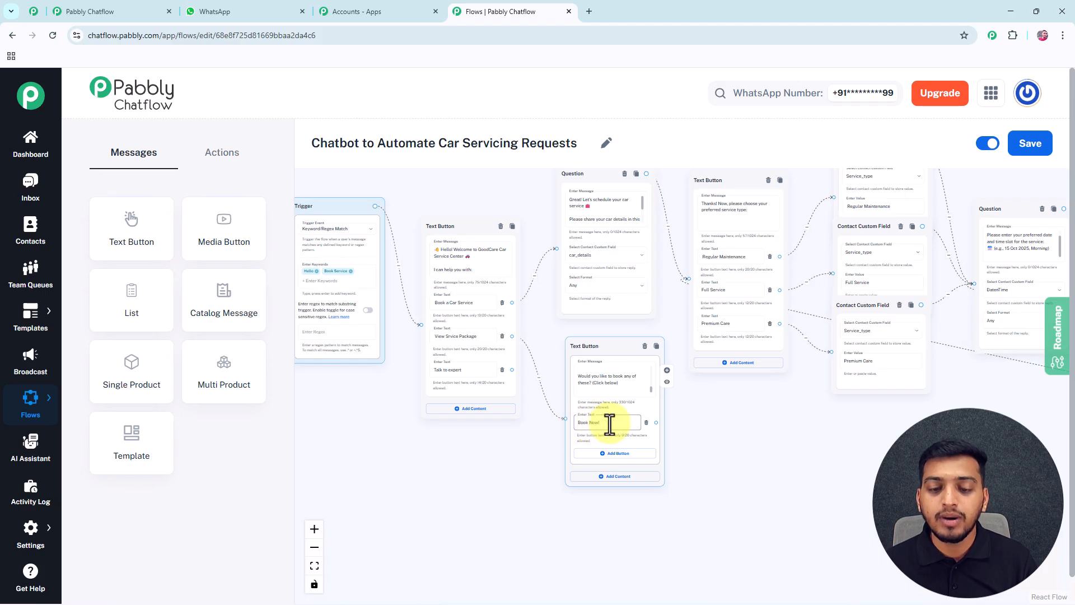
left_click(579, 264)
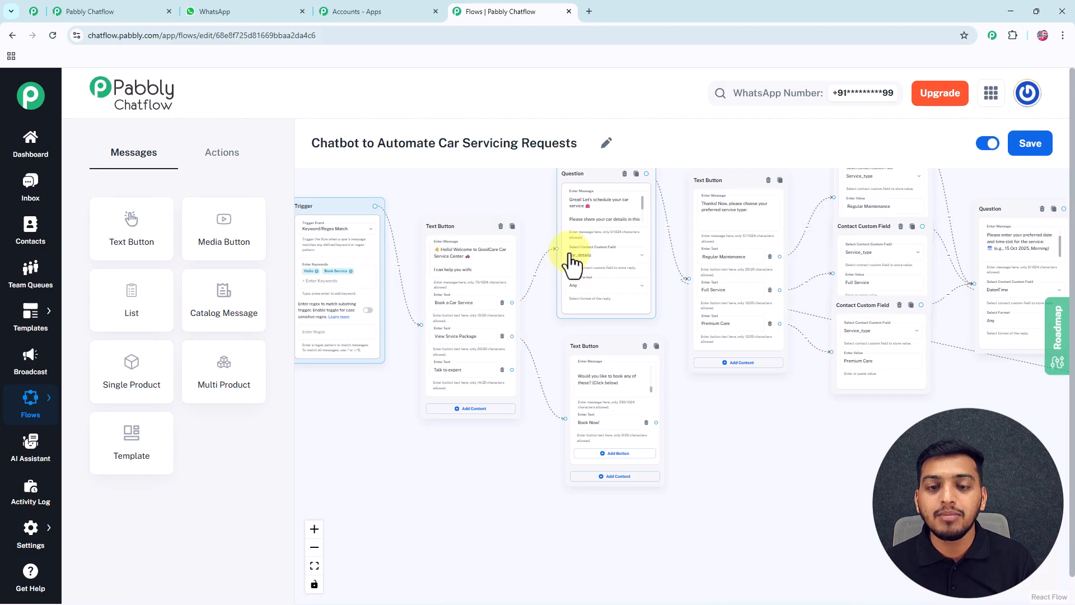
left_click(652, 411)
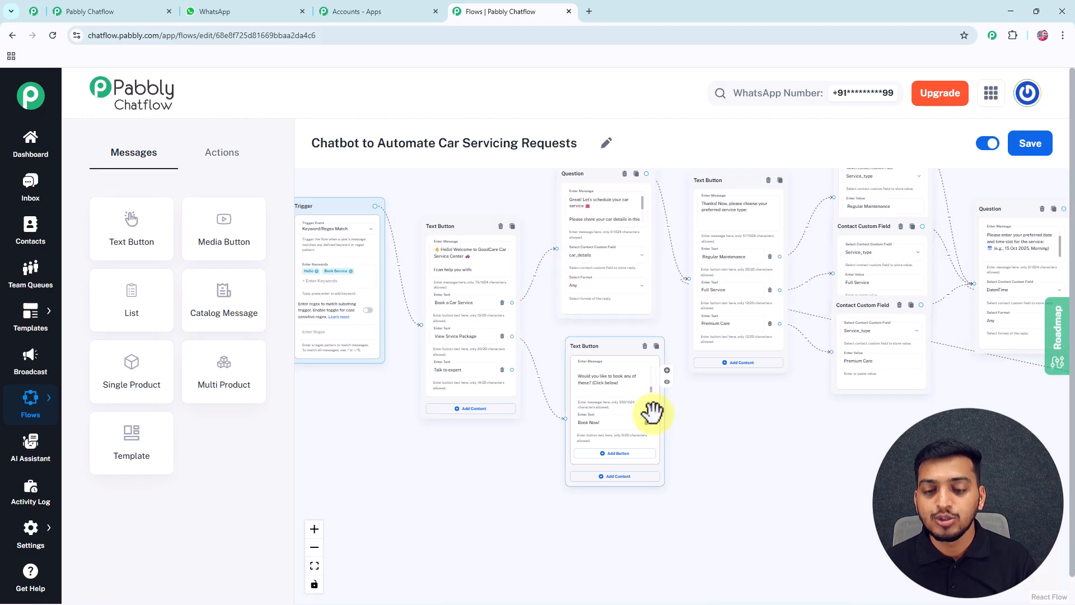
left_click_drag(656, 424, 554, 247)
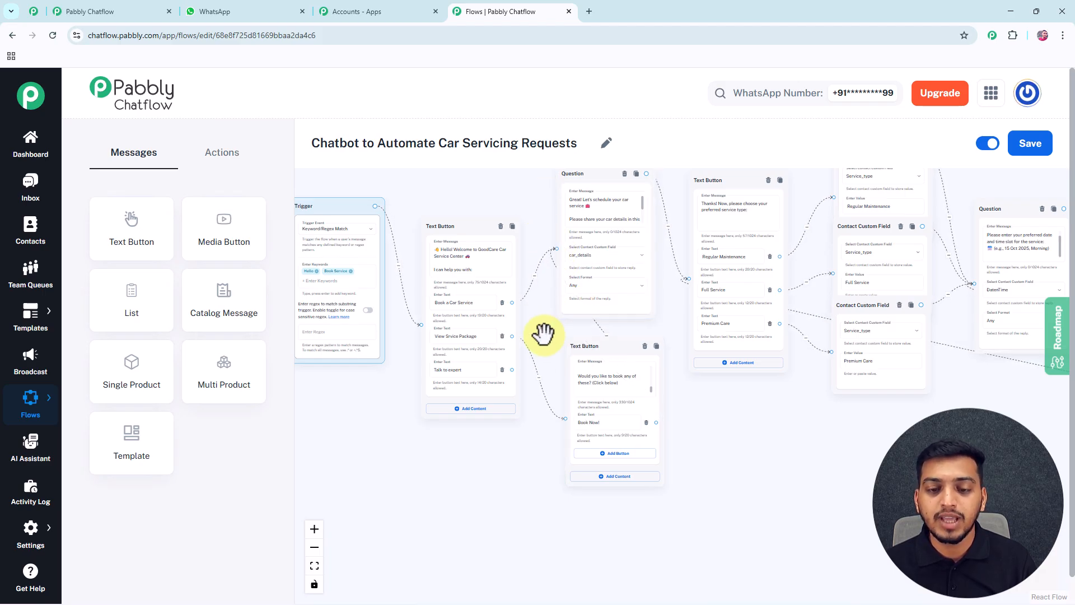
Add an Ask Question node in the free space below the welcome message and service packages nodes.
scroll(583, 415, "up", 3)
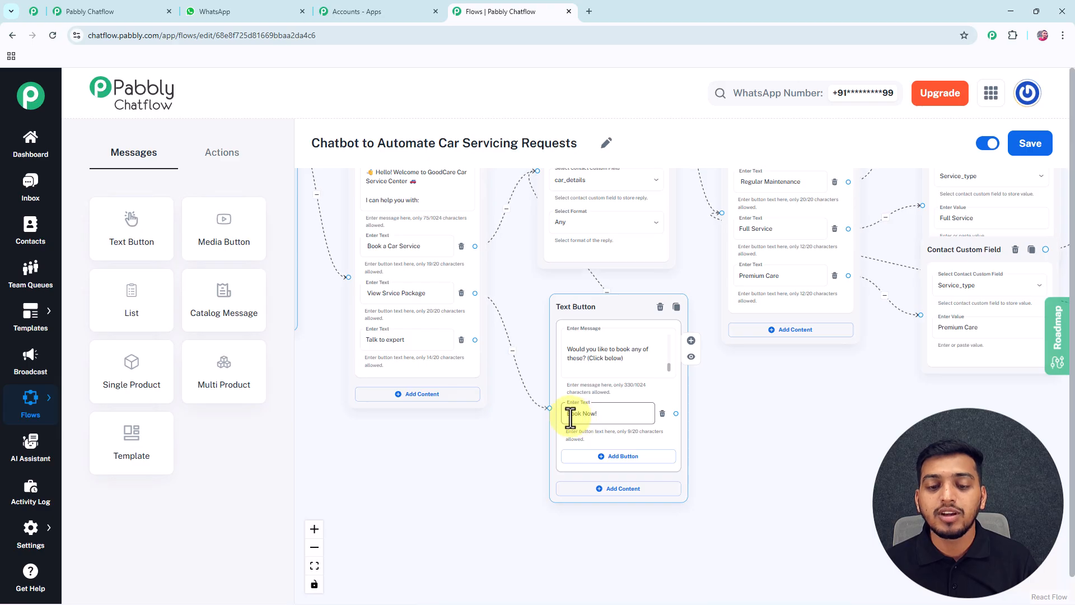
scroll(526, 355, "up", 3)
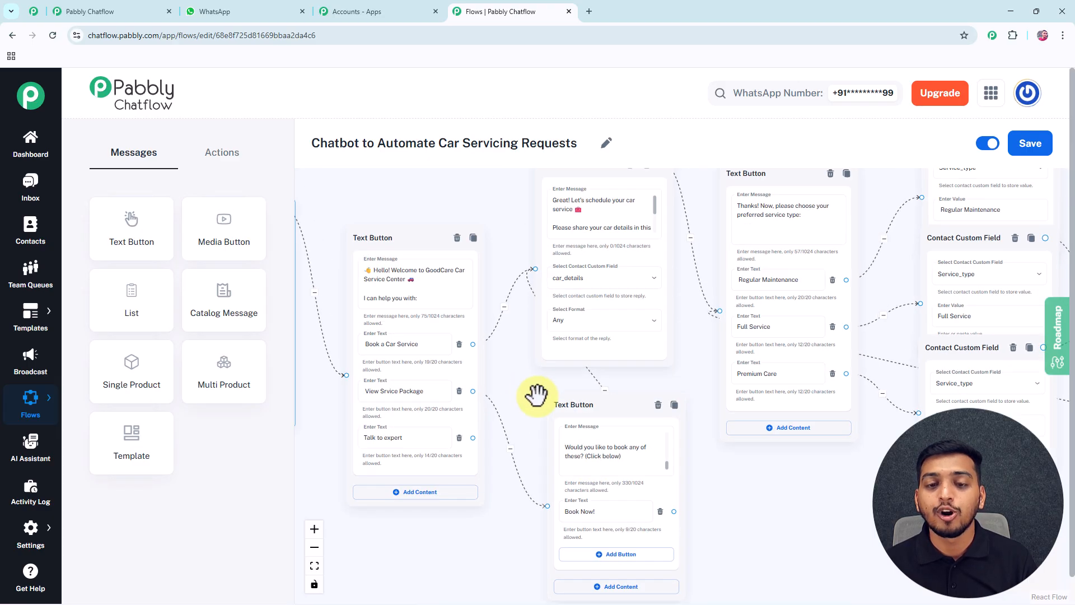
scroll(560, 240, "up", 2)
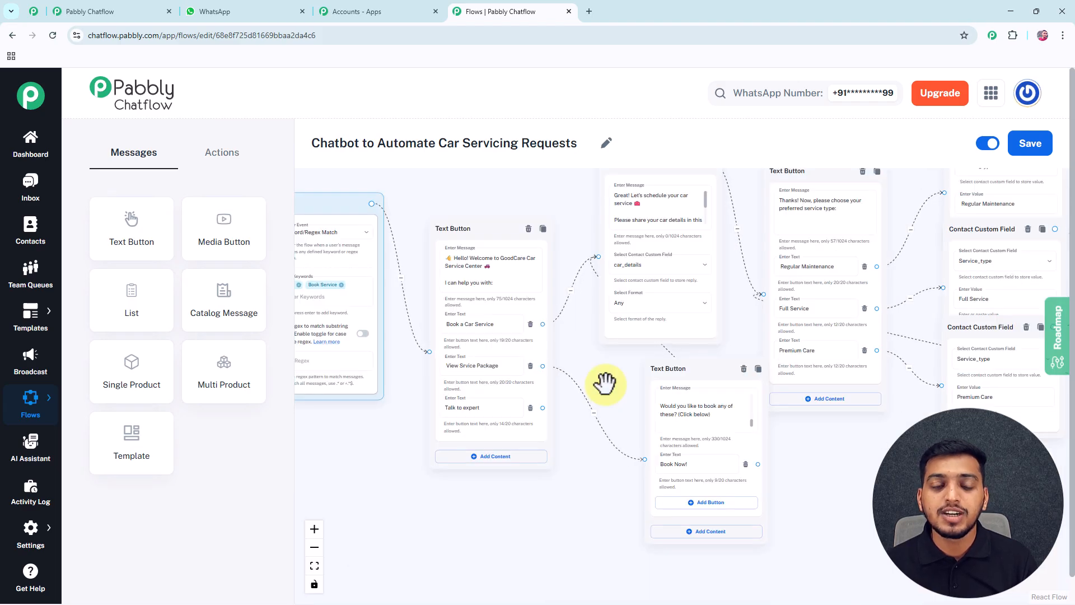
scroll(505, 413, "up", 3)
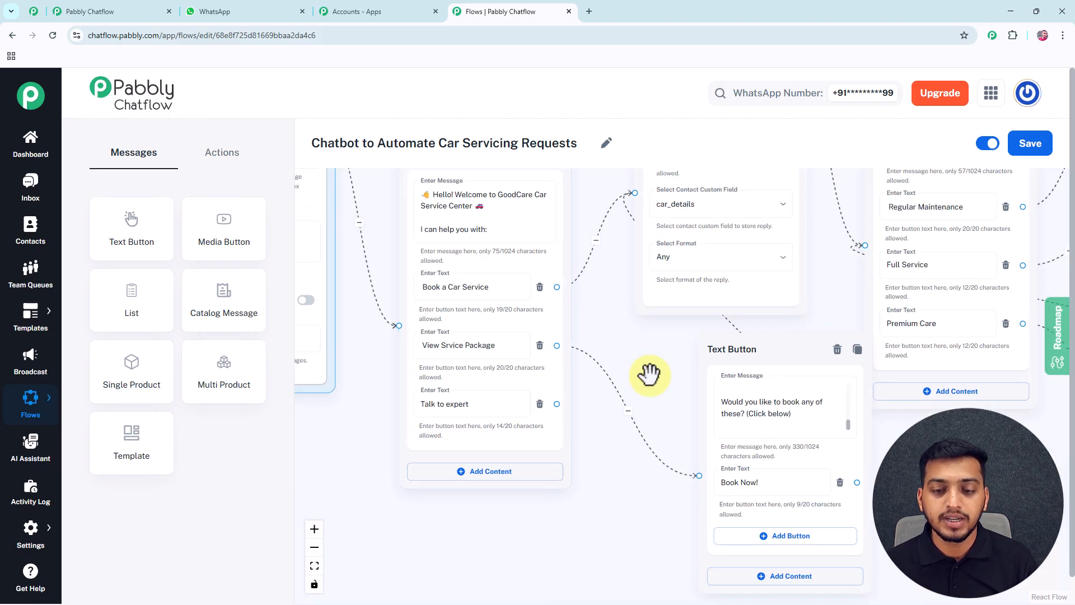
left_click_drag(648, 372, 629, 348)
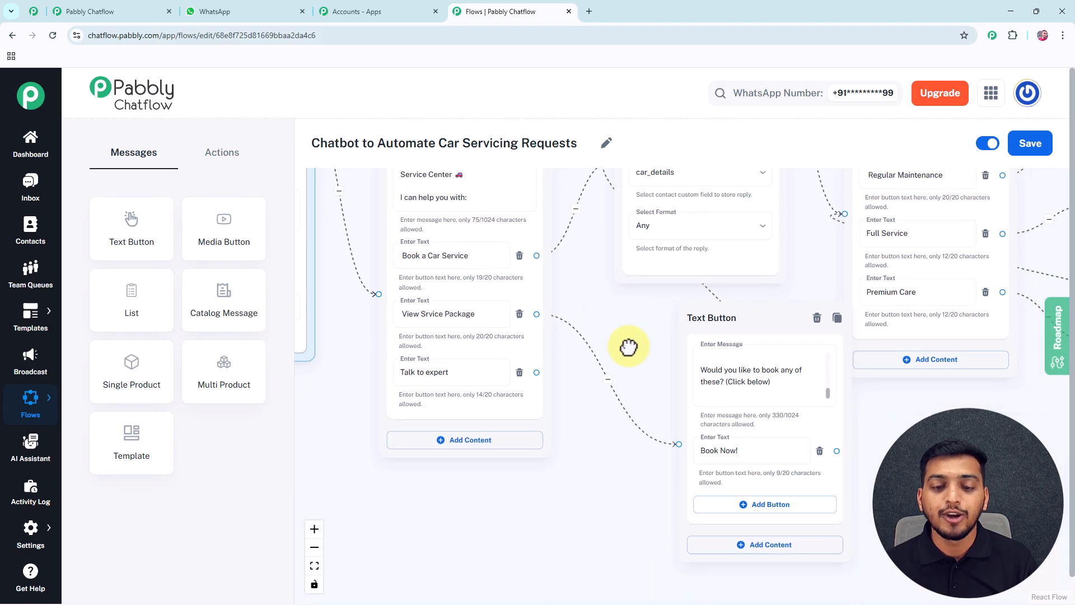
left_click(213, 163)
left_click_drag(233, 300, 563, 526)
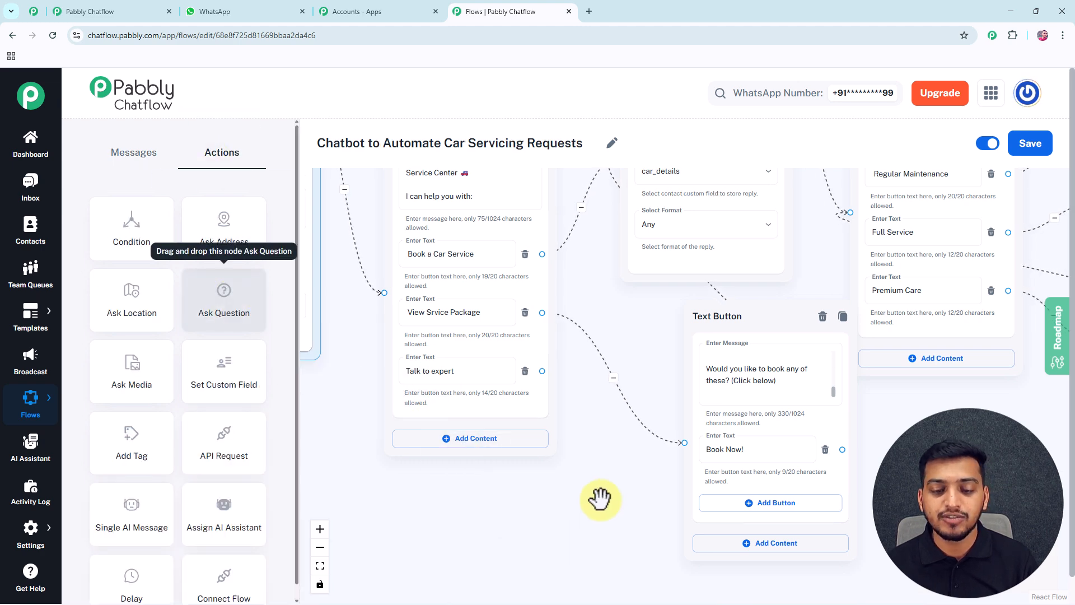
left_click_drag(604, 443, 607, 336)
Set the question's message to "Sure! Our service expert will assist you shortly. Please type down your contact number and wait a moment while we connect you...".
left_click(595, 385)
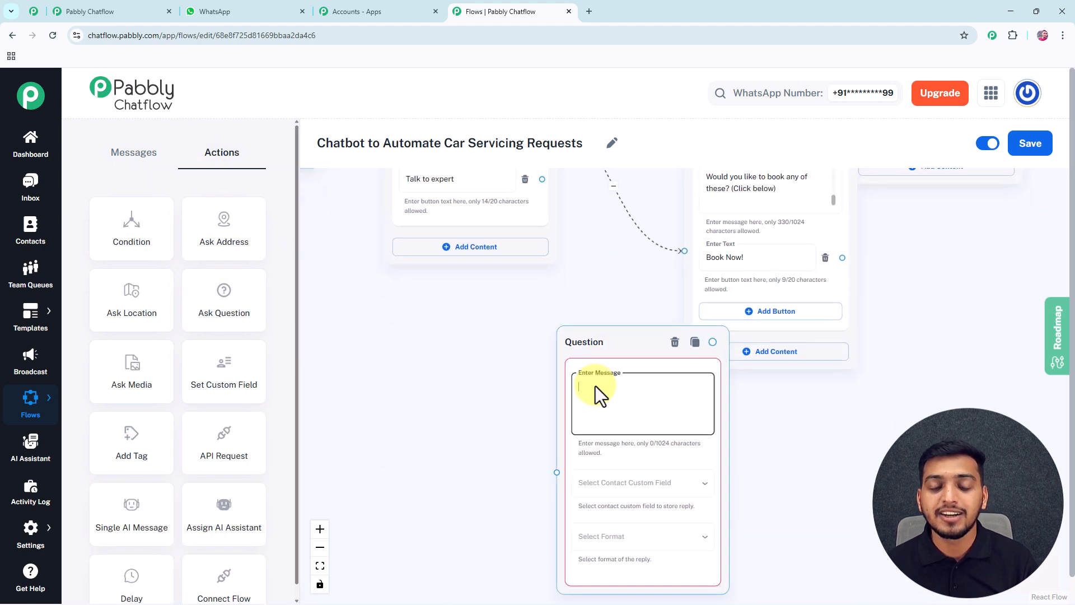
type("Please type down your contact number and wait a moment while we connect you...")
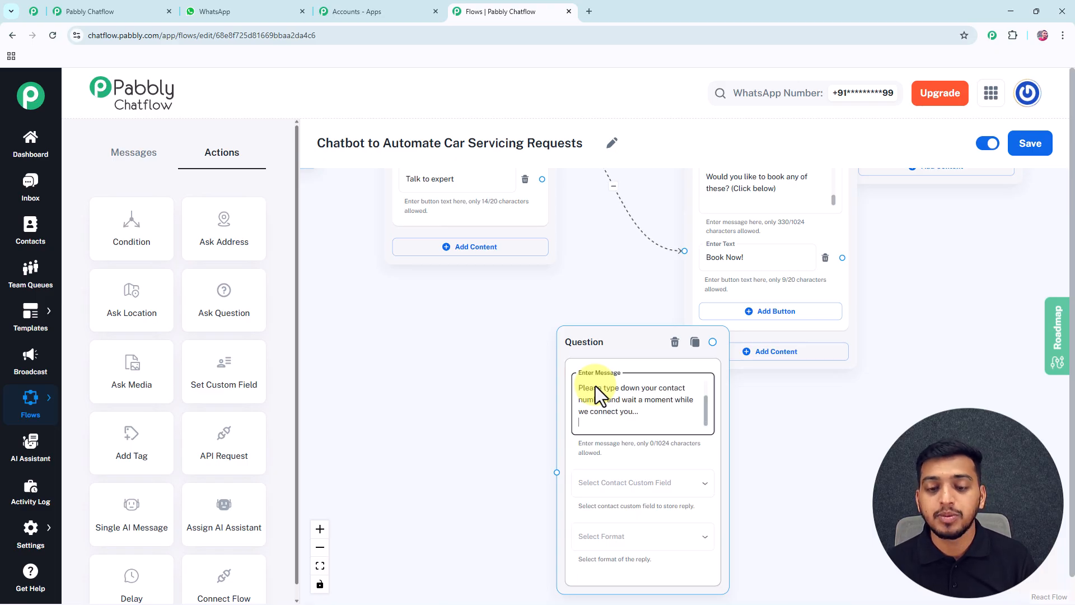
scroll(706, 399, "up", 2)
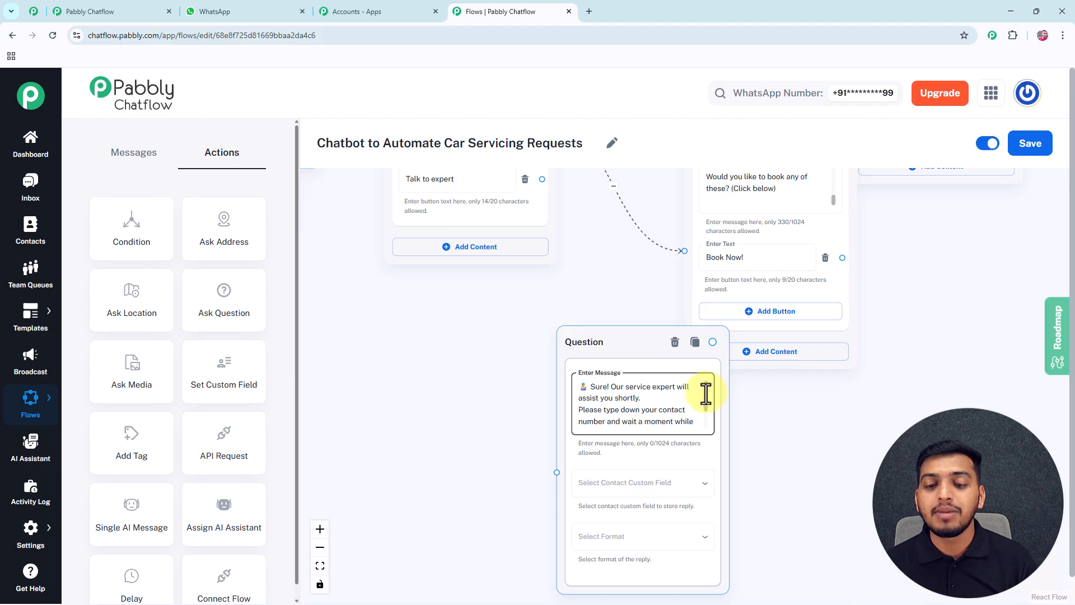
scroll(705, 396, "down", 3)
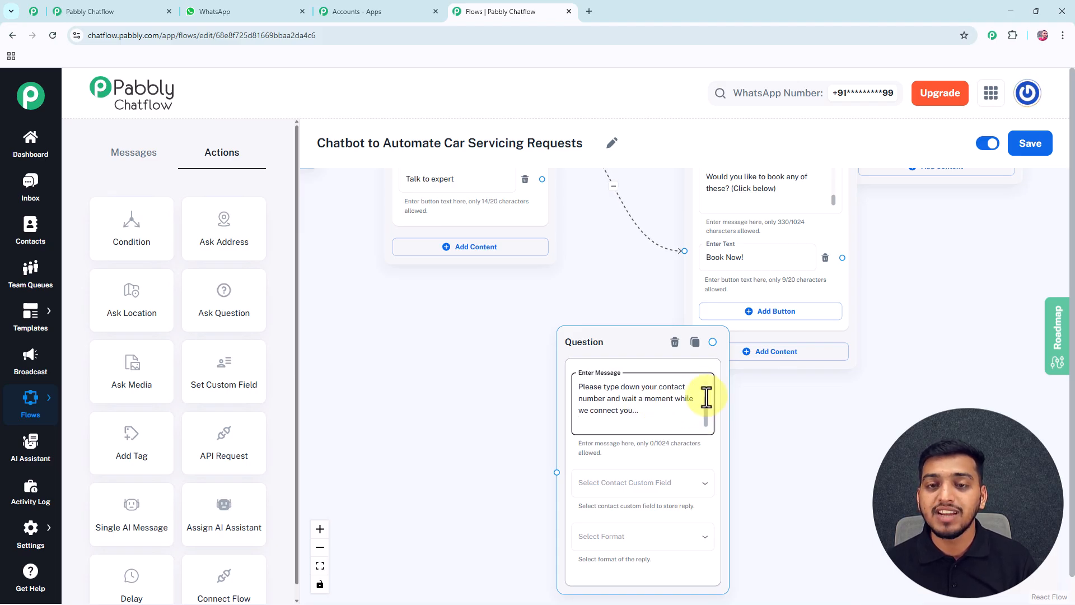
Store the new question's reply in the client_phone custom field and set its reply format to Any.
left_click(644, 485)
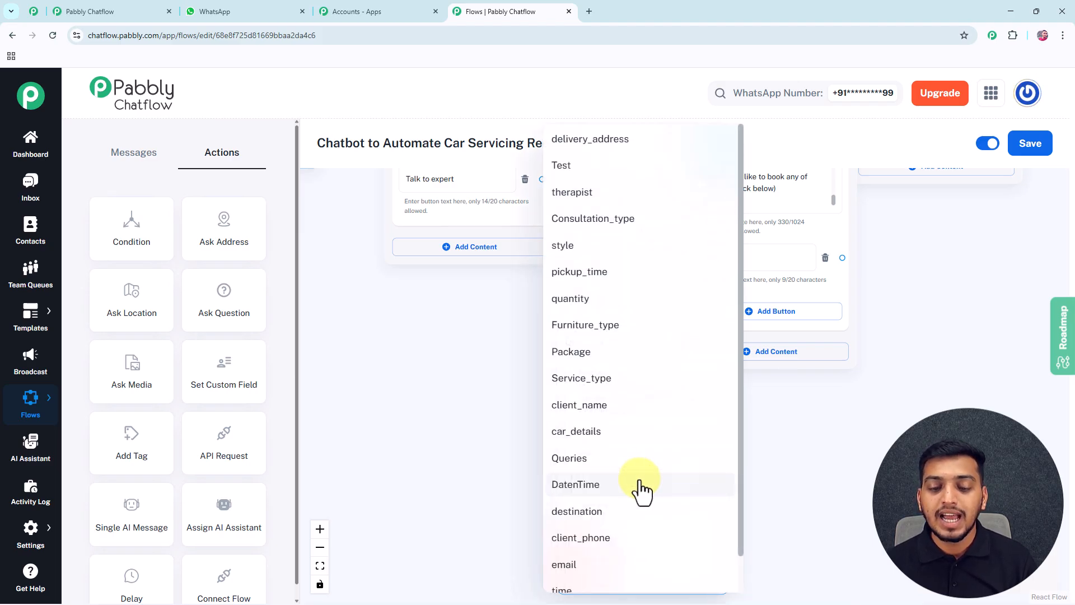
left_click(604, 538)
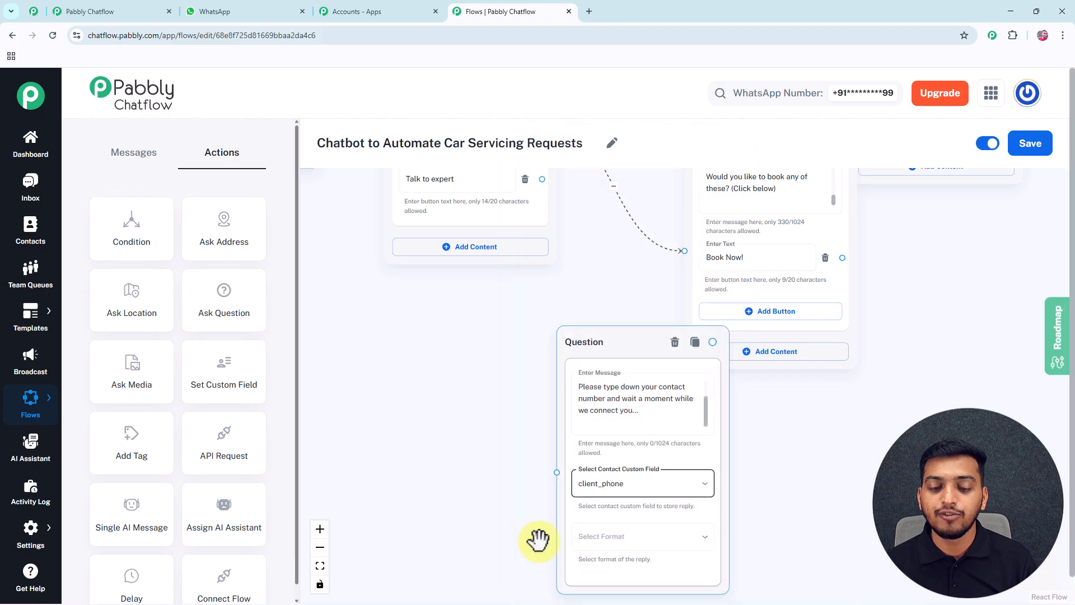
left_click(636, 546)
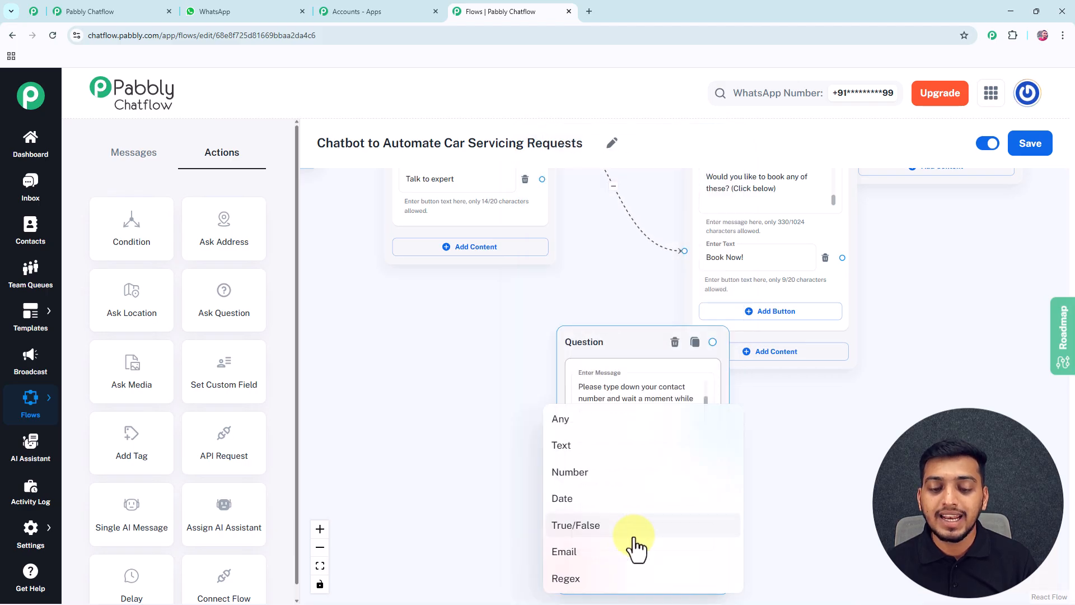
left_click(622, 421)
Connect the welcome message's "Talk to expert" button to the question asking for the contact number.
left_click_drag(620, 329, 708, 326)
left_click_drag(547, 183, 649, 485)
left_click_drag(547, 415, 553, 439)
Connect the question to a new Text Button node saying "Our agents will contact you soon! Meanwhile you can check our Service Pckages" with a "Service Packages" button.
scroll(555, 439, "down", 3)
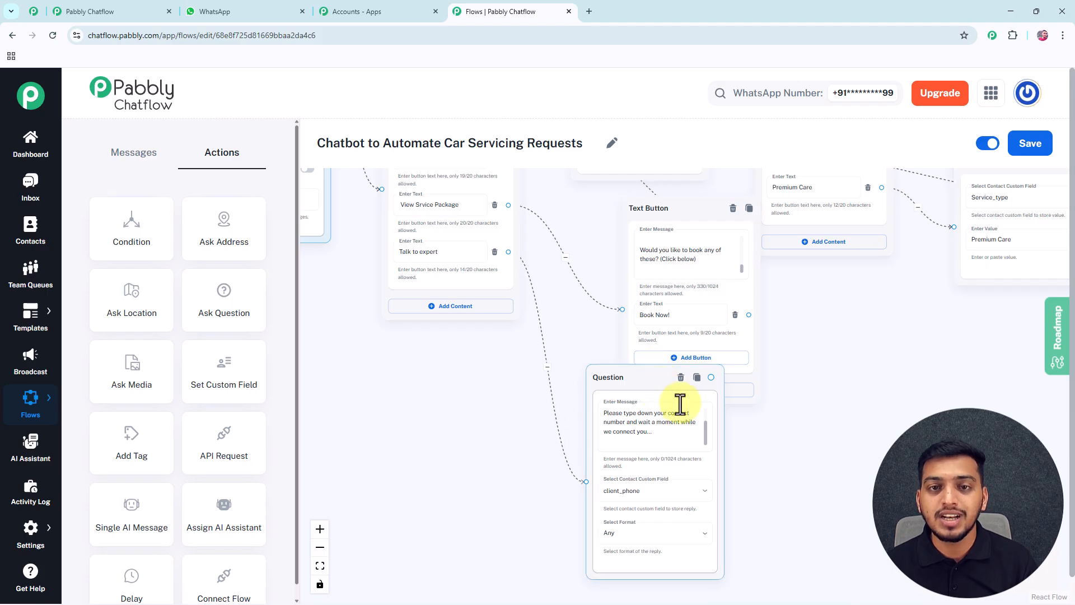
left_click_drag(800, 454, 696, 456)
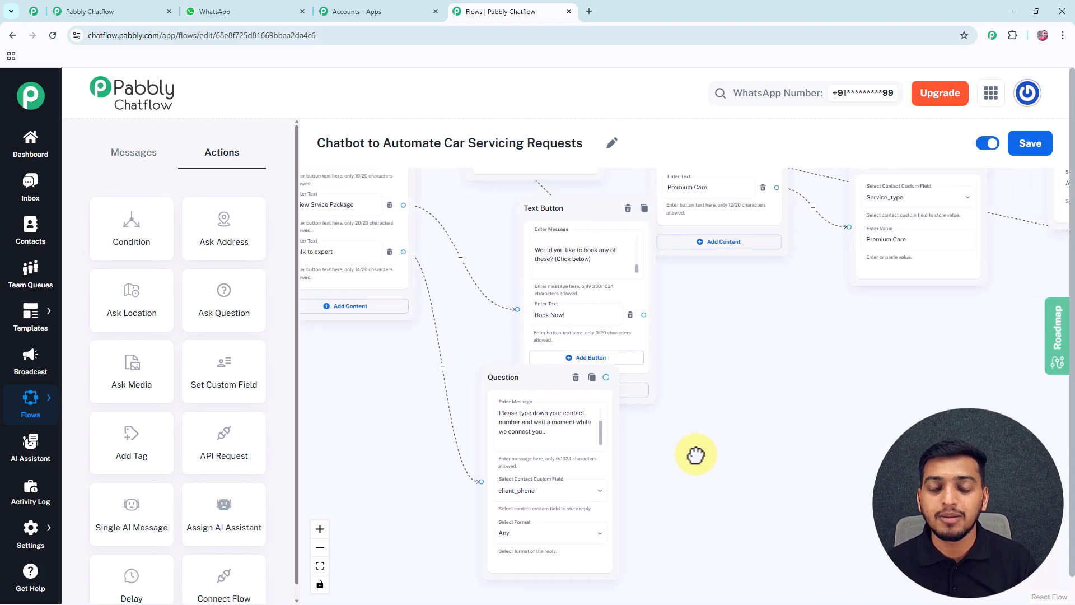
left_click(136, 162)
left_click_drag(130, 224, 698, 377)
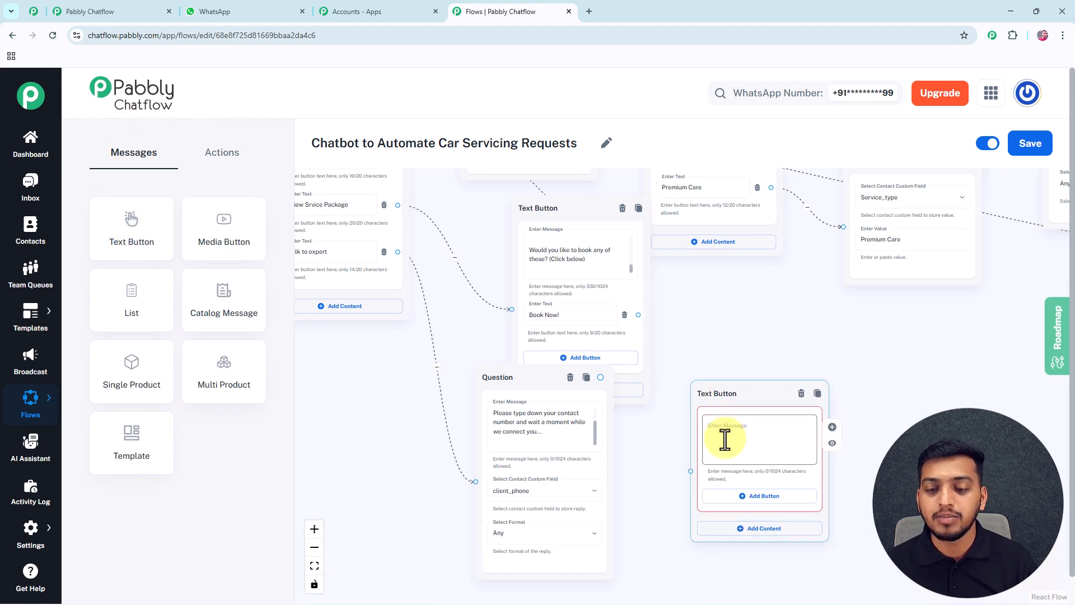
left_click(592, 384)
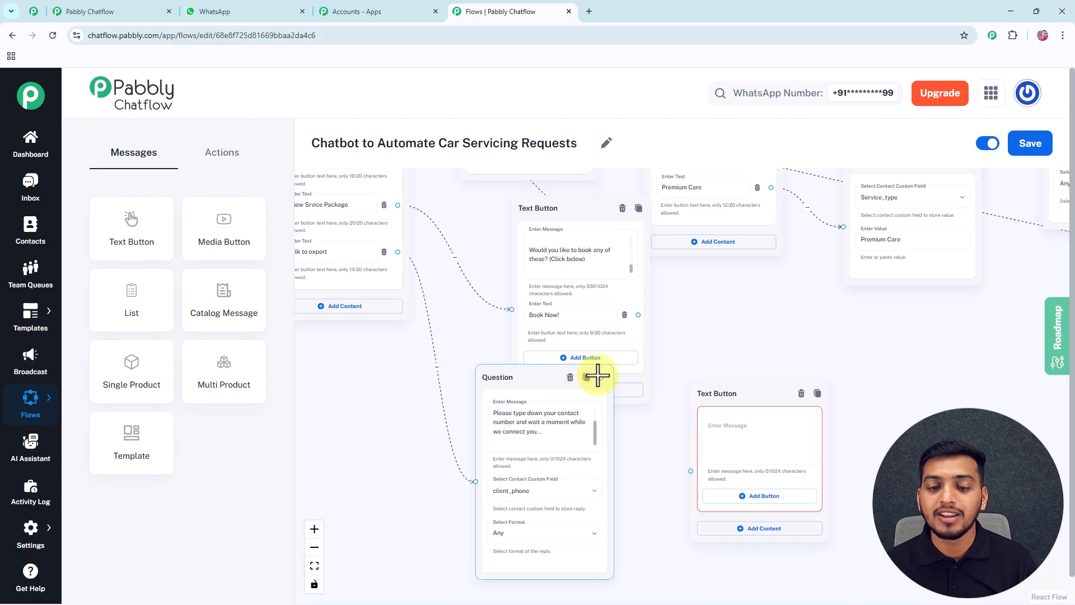
left_click(694, 460)
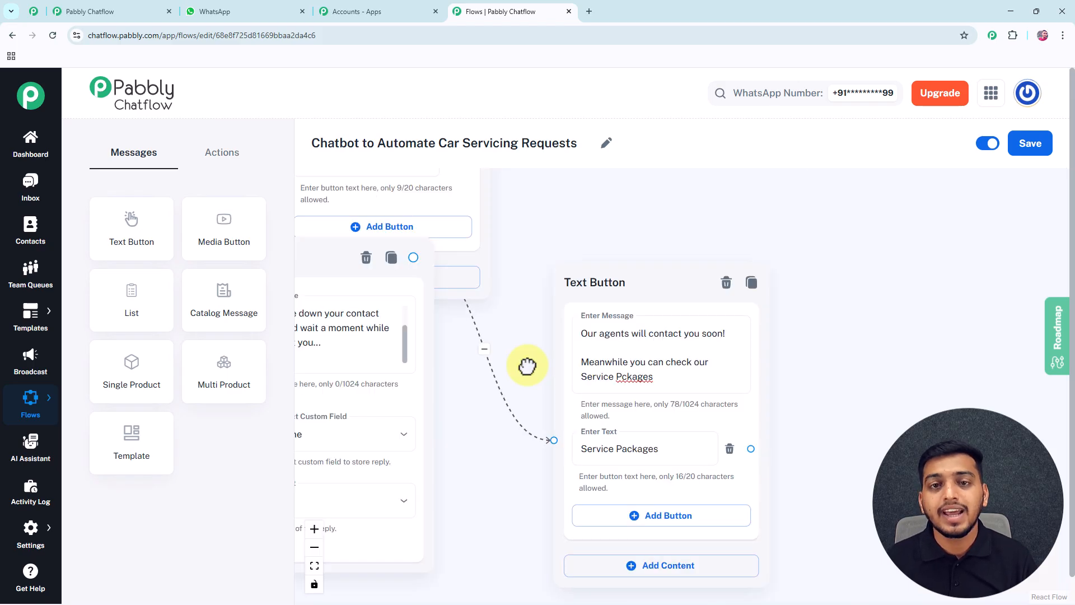
left_click(580, 361)
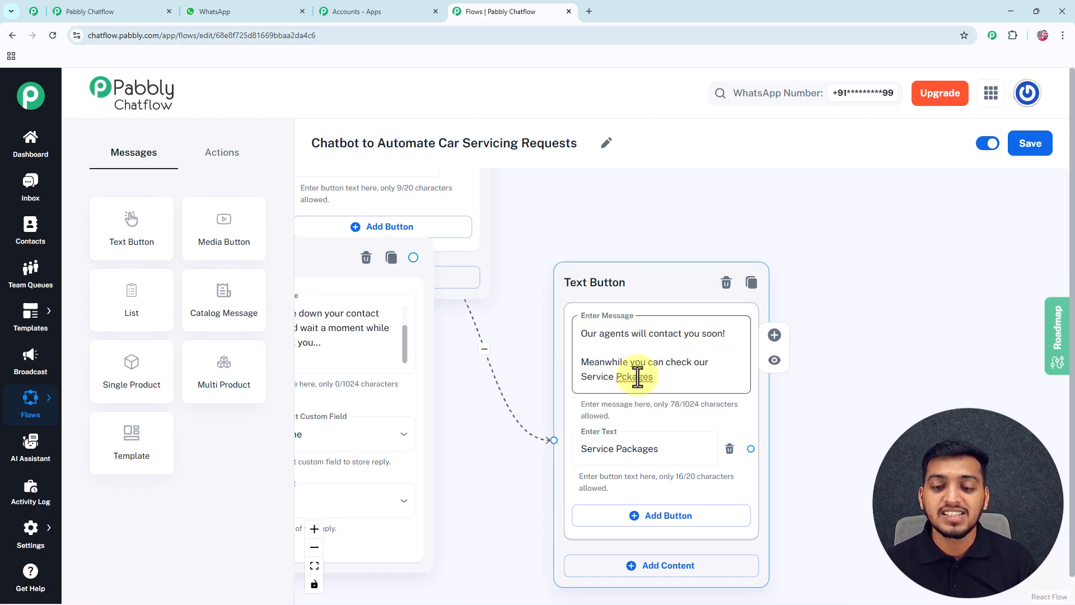
left_click(632, 446)
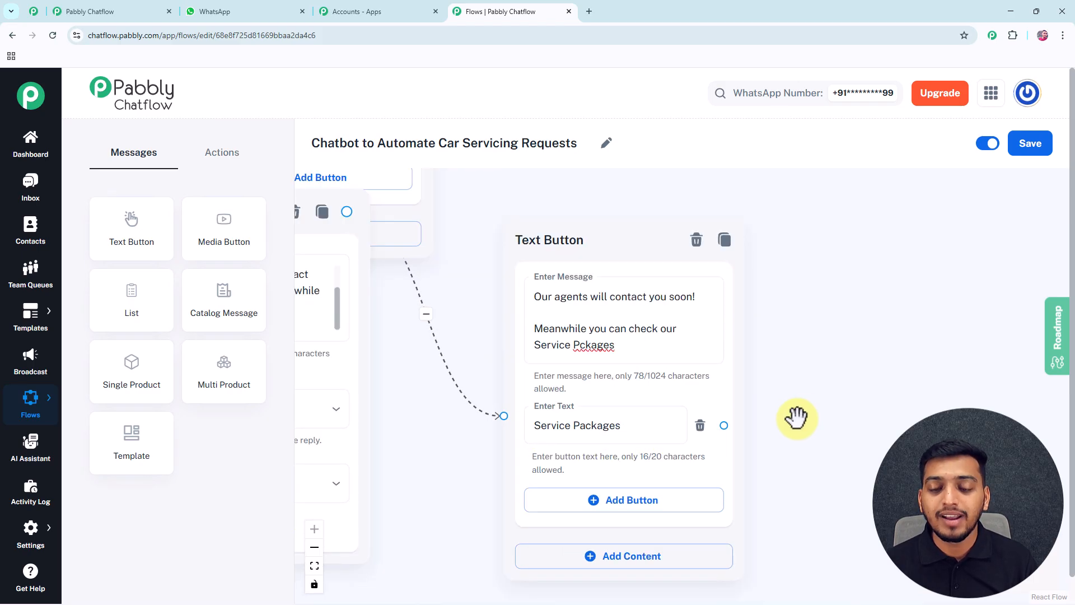
Connect the agent message's "Service Packages" button to the Text Button node that lists the popular car service packages.
scroll(798, 418, "down", 3)
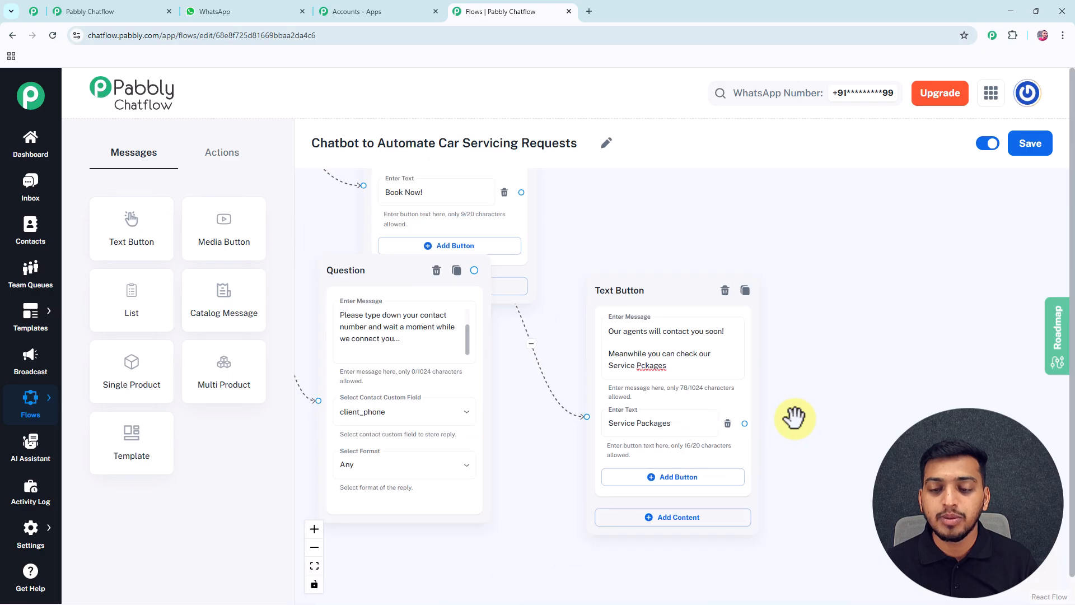
scroll(796, 418, "down", 2)
left_click_drag(755, 423, 446, 233)
scroll(643, 267, "up", 2)
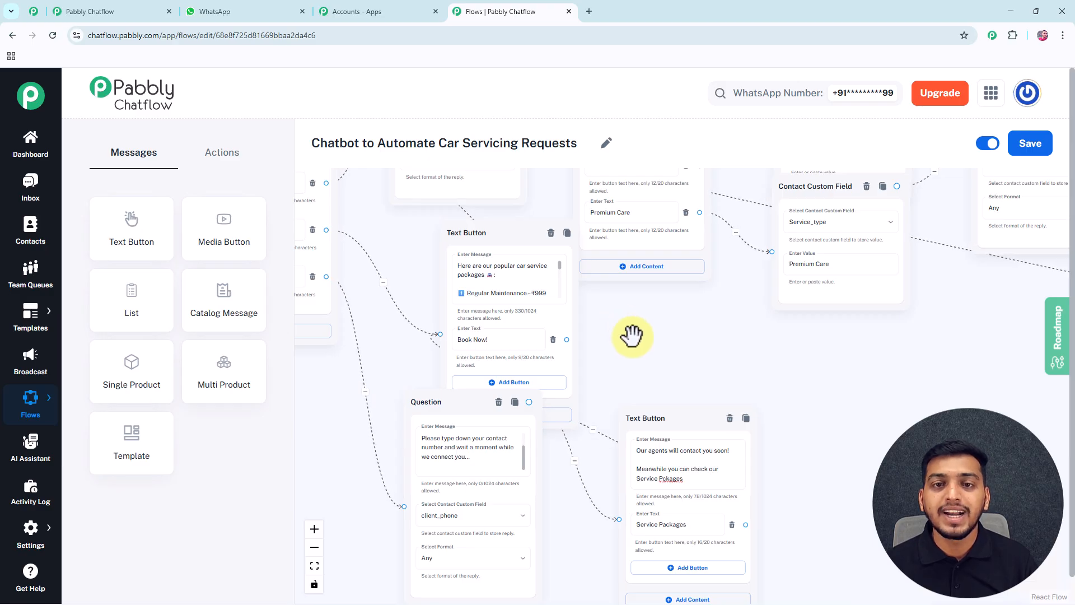
Review the whole node layout and save the "Chatbot to Automate Car Servicing Requests" flow.
scroll(637, 359, "down", 2)
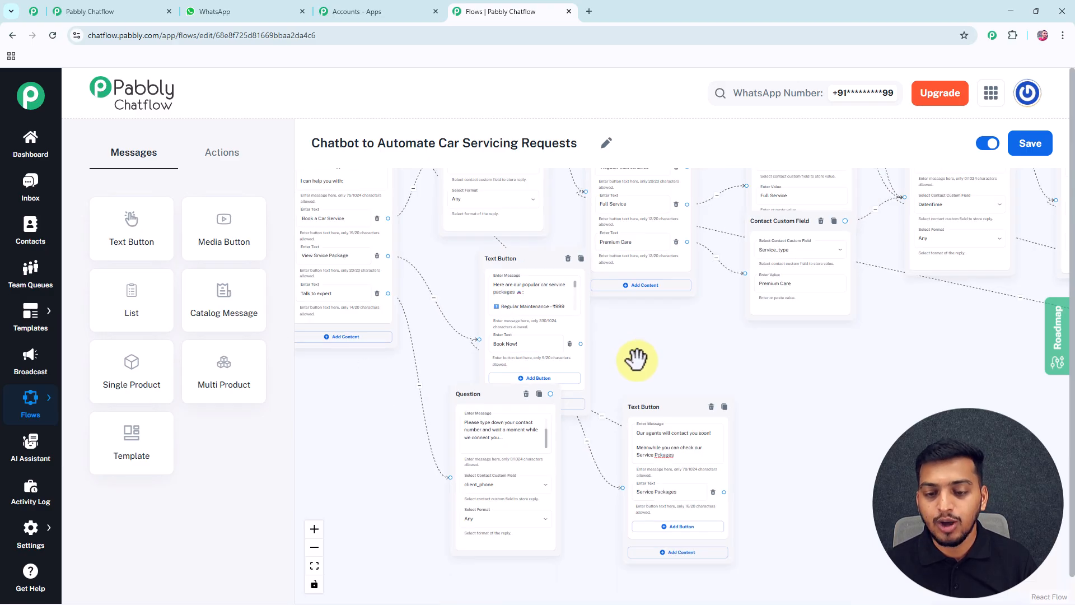
scroll(737, 358, "down", 4)
scroll(774, 348, "down", 4)
left_click_drag(712, 394, 695, 393)
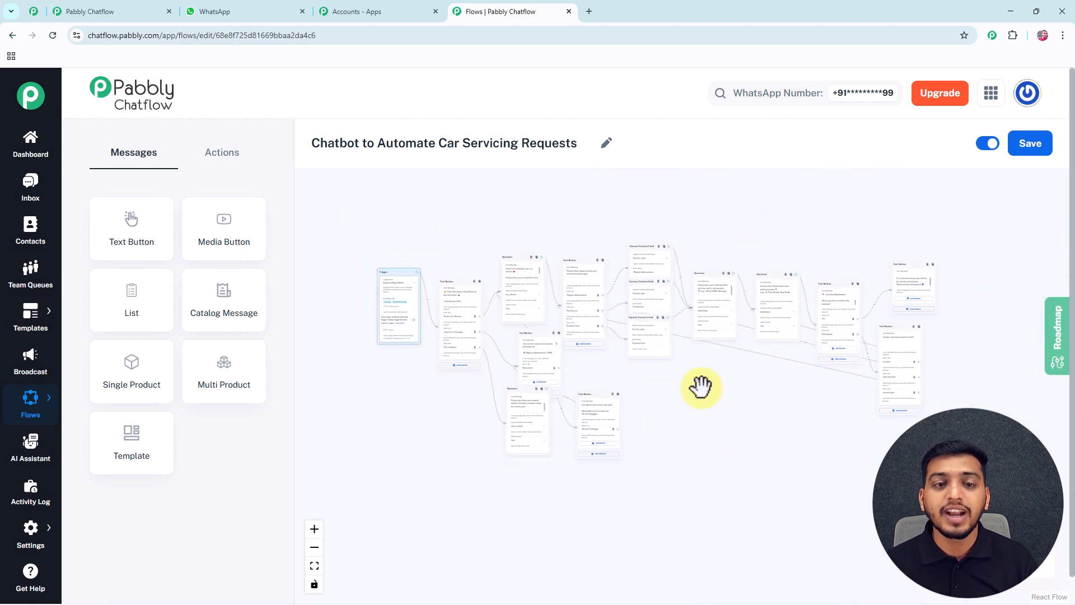
scroll(701, 386, "up", 1)
left_click_drag(727, 377, 772, 370)
left_click(1019, 150)
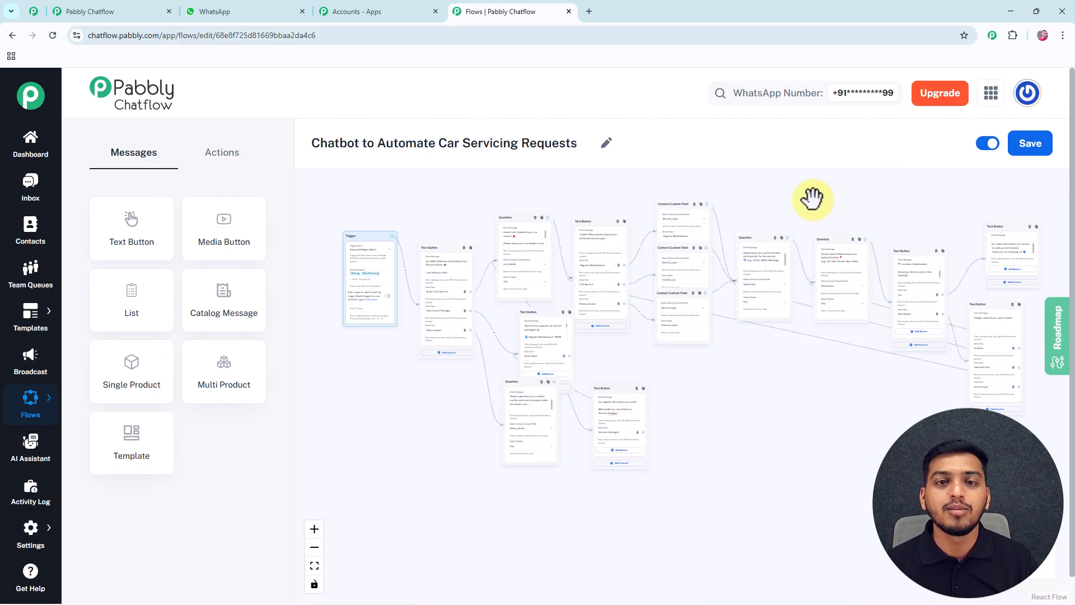
Switch to WhatsApp, send "Book Service" to GoodCare Car Service Center to trigger the chatbot, and return to the flow in Pabbly Chatflow.
left_click(223, 14)
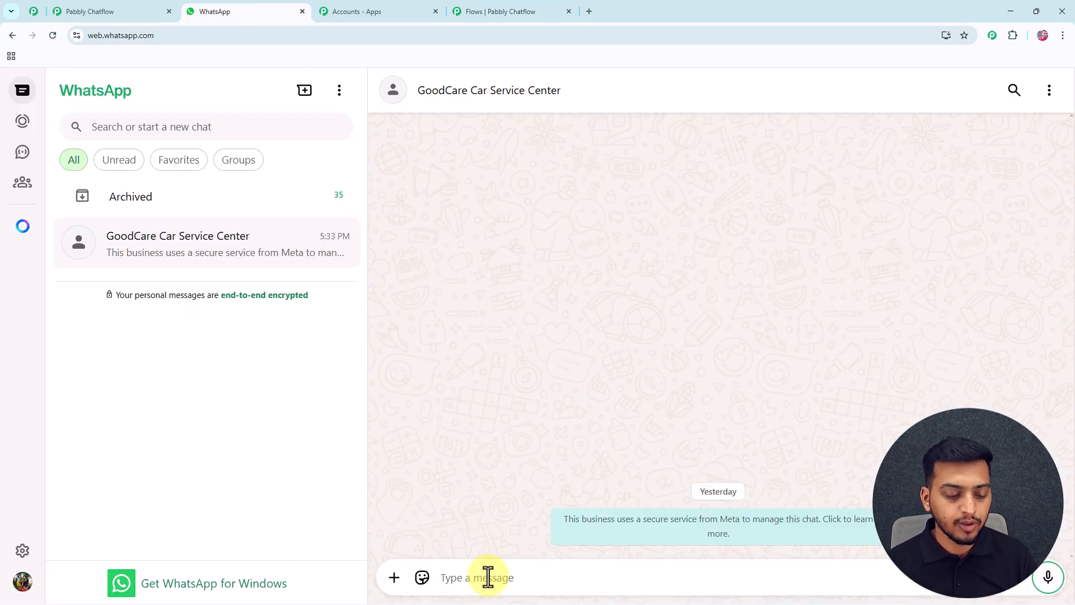
type("B")
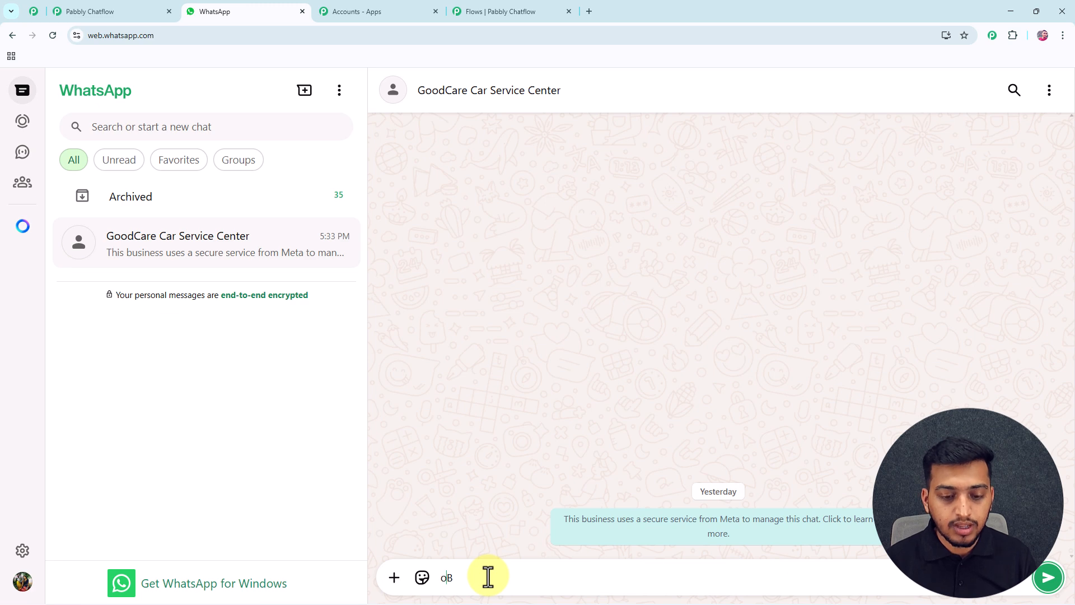
type("ook Service")
key("Return")
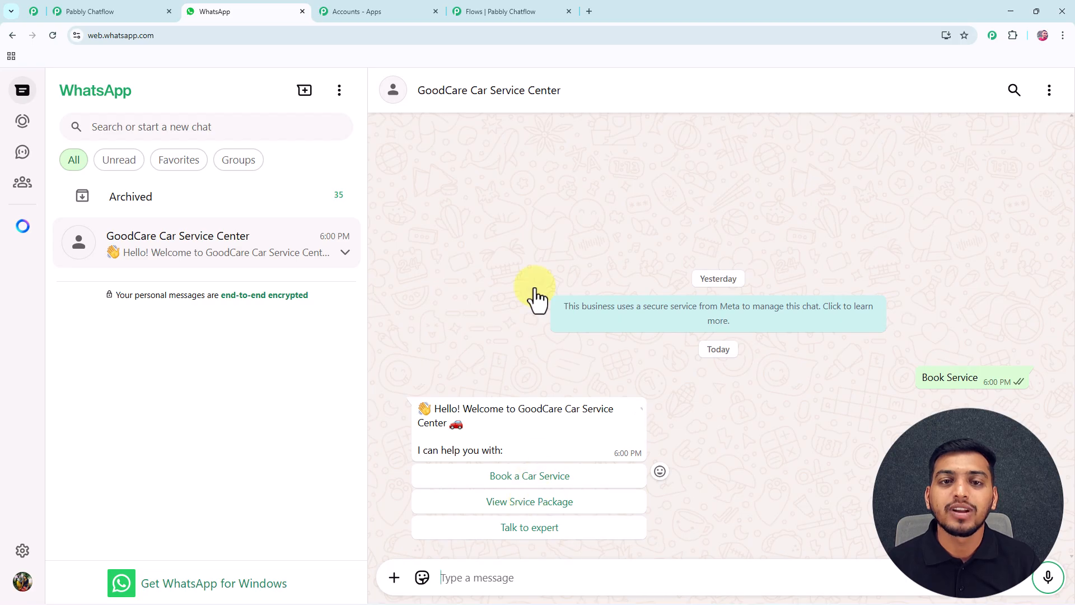
left_click(507, 11)
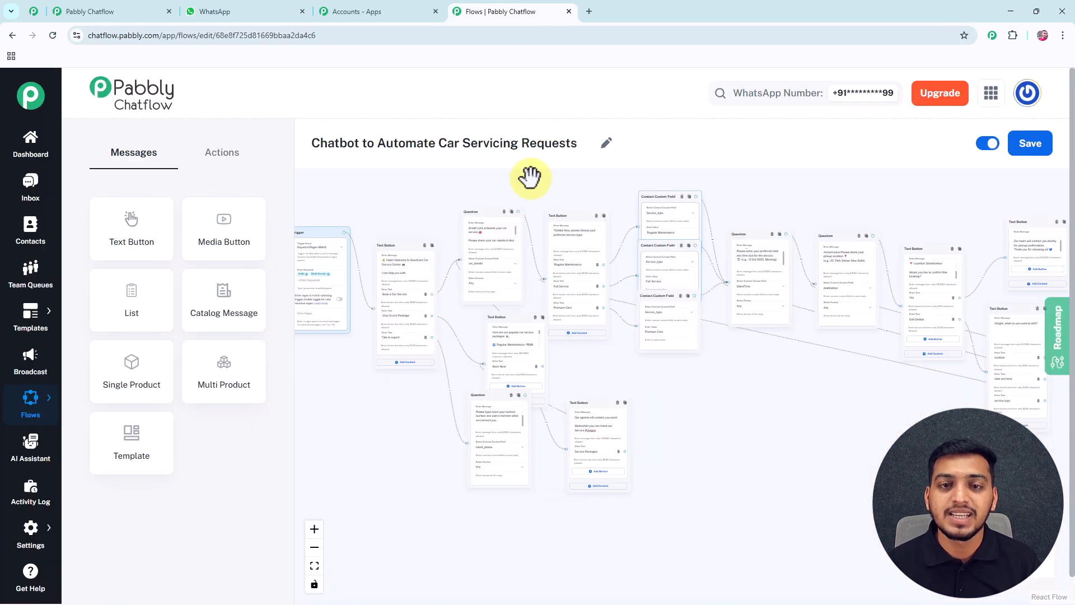